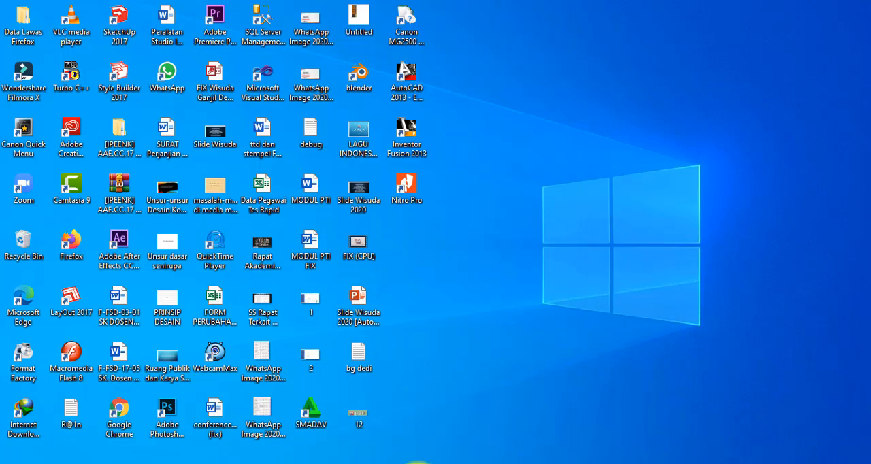
Switch to the SketchUp Pro 2017 window with the untitled model.
{"action": "left_click", "coordinate": [459, 461]}
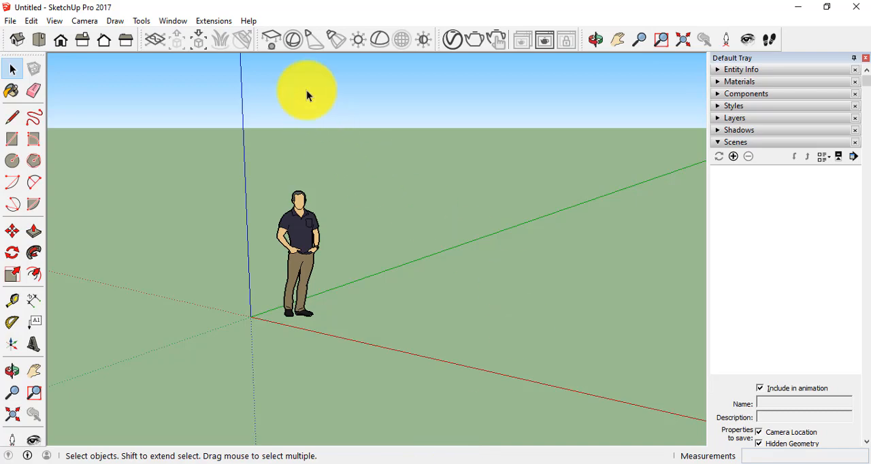
{"action": "left_click", "coordinate": [200, 23]}
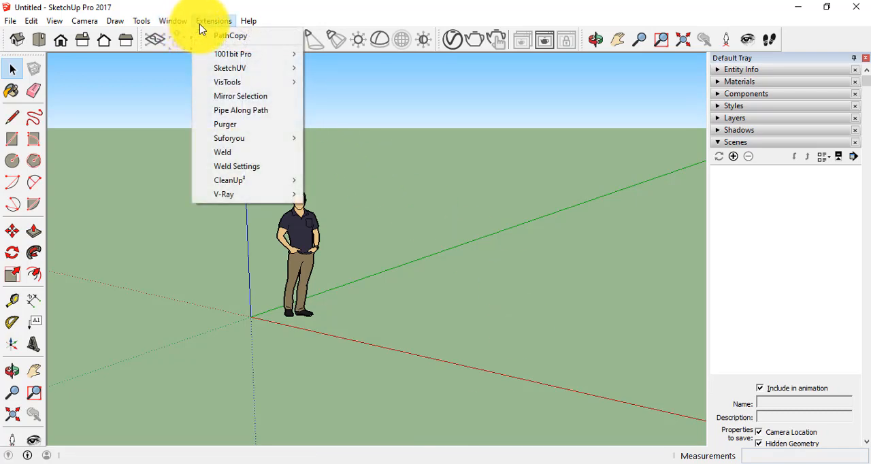
{"action": "mouse_move", "coordinate": [185, 23]}
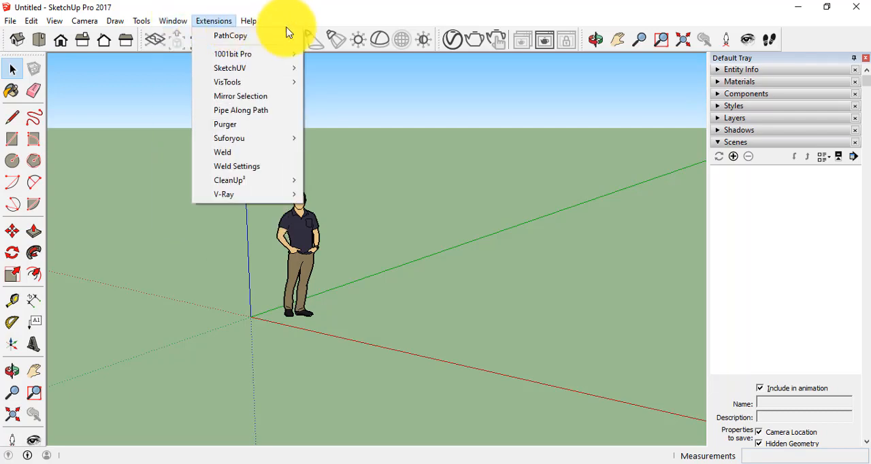
{"action": "left_click", "coordinate": [316, 19]}
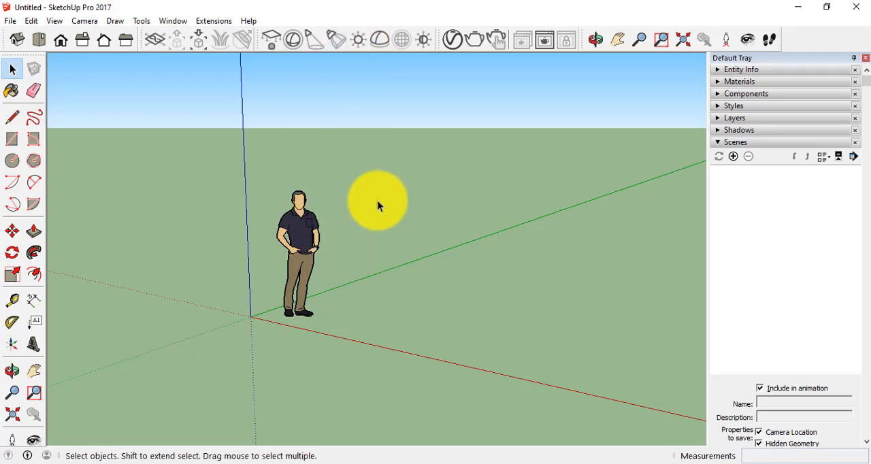
{"action": "left_click", "coordinate": [302, 228]}
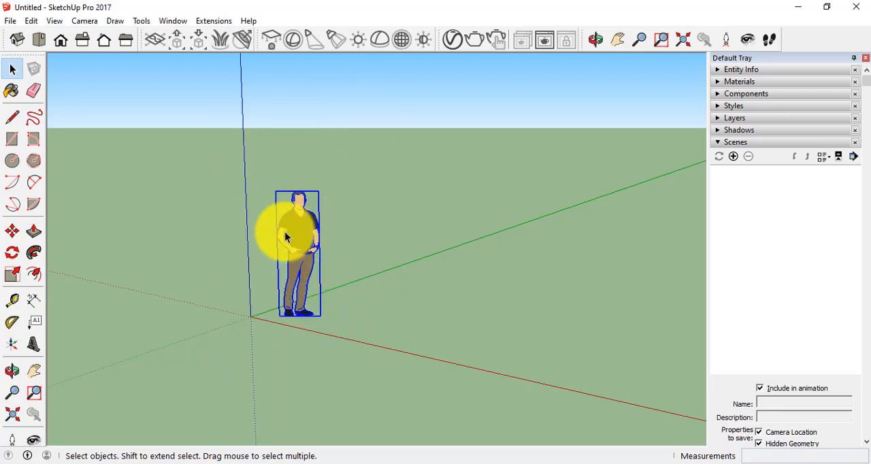
{"action": "key", "text": "Delete"}
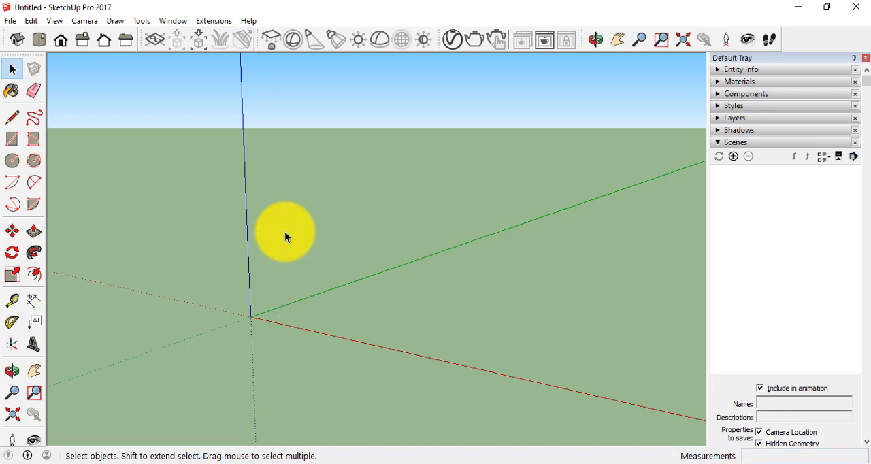
{"action": "key", "text": "ctrl+z"}
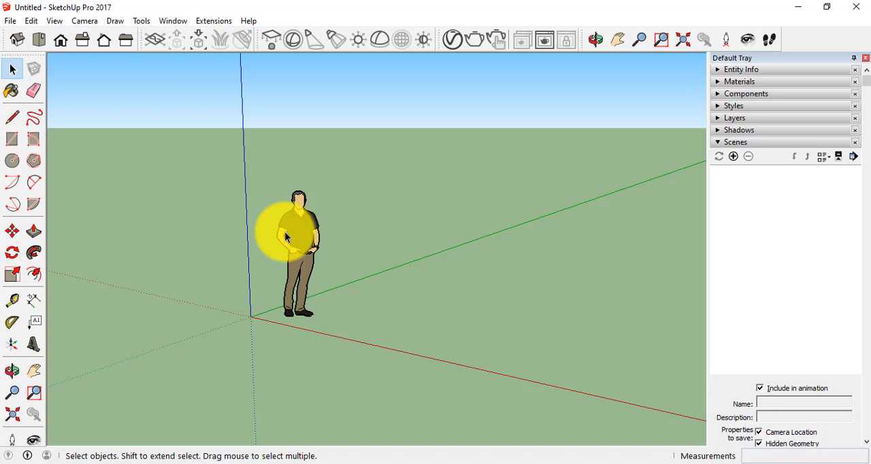
Delete the standing human figure near the origin.
{"action": "left_click", "coordinate": [305, 235]}
{"action": "key", "text": "Delete"}
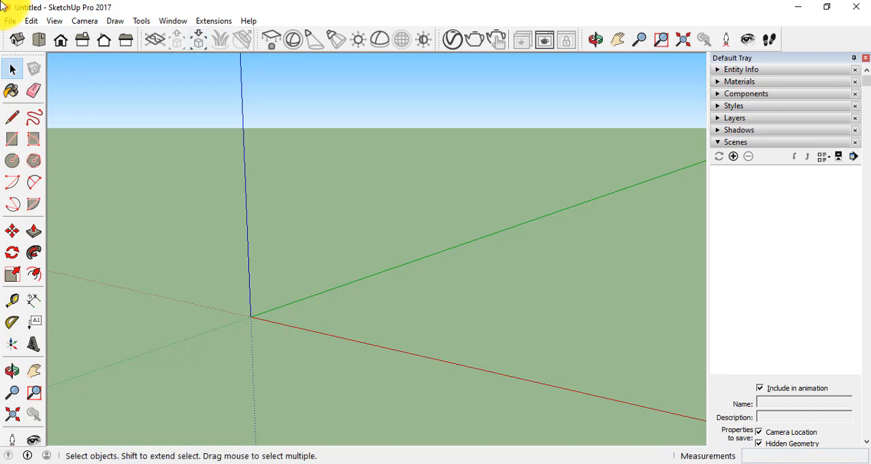
Examine the list of available toolbars and close its dialog.
{"action": "left_click", "coordinate": [50, 22]}
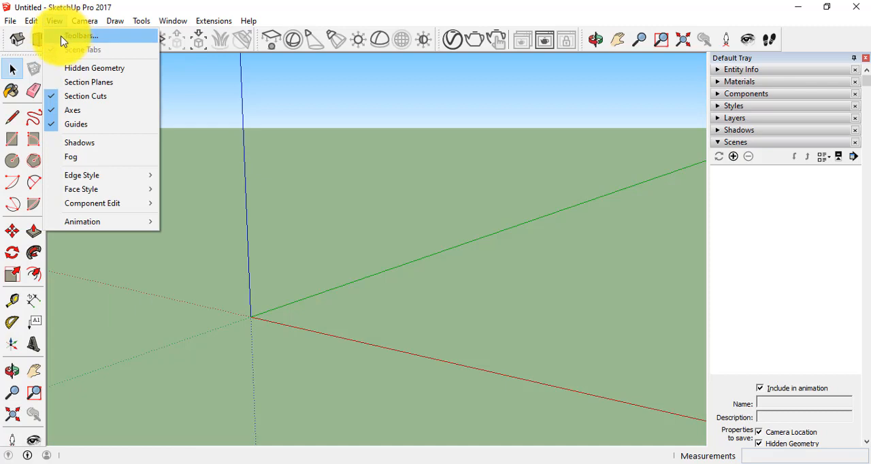
{"action": "left_click", "coordinate": [74, 38]}
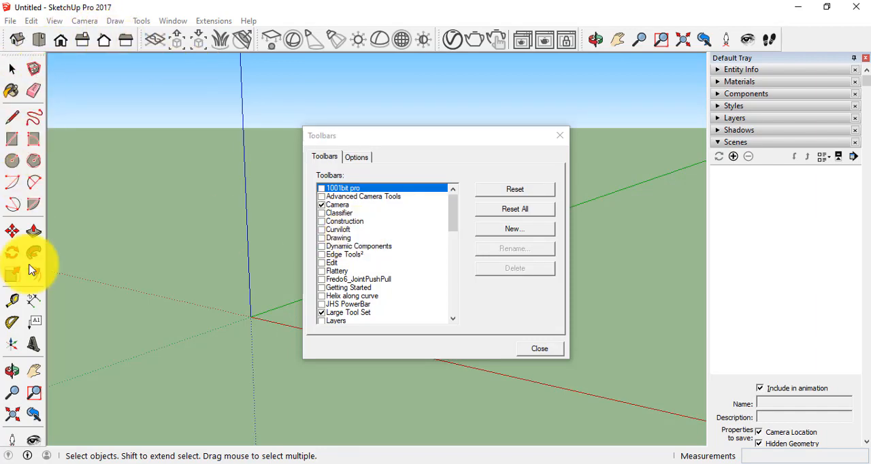
{"action": "left_click", "coordinate": [560, 136]}
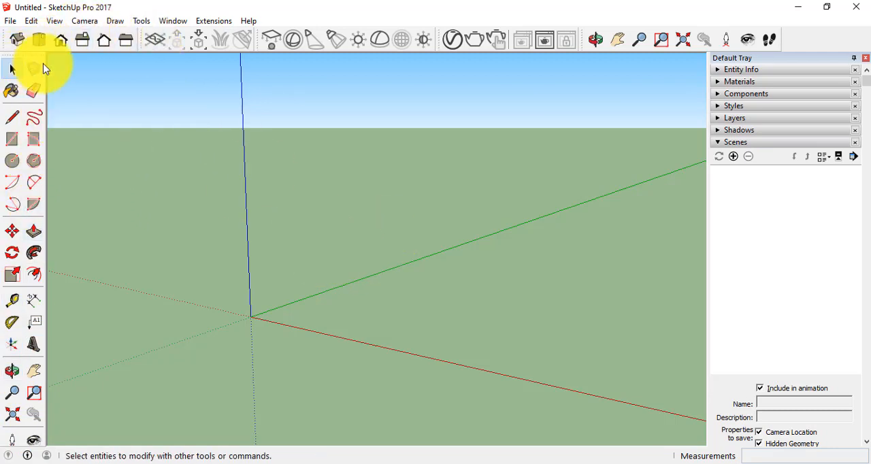
Look at the model in the isometric, top, front, right, back and left standard views, then return to isometric.
{"action": "left_click", "coordinate": [21, 41]}
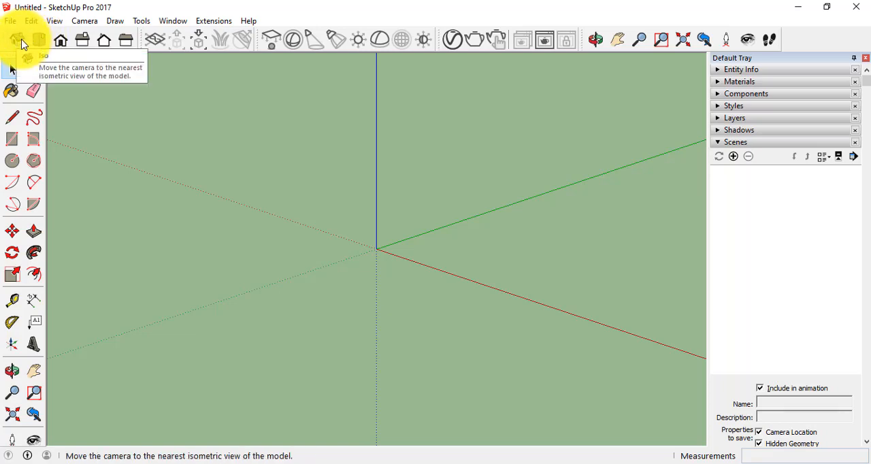
{"action": "left_click", "coordinate": [41, 42]}
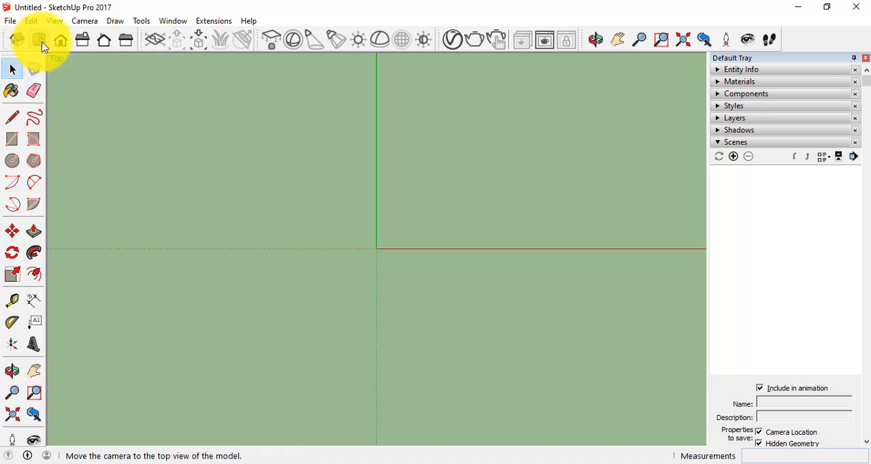
{"action": "left_click", "coordinate": [63, 42]}
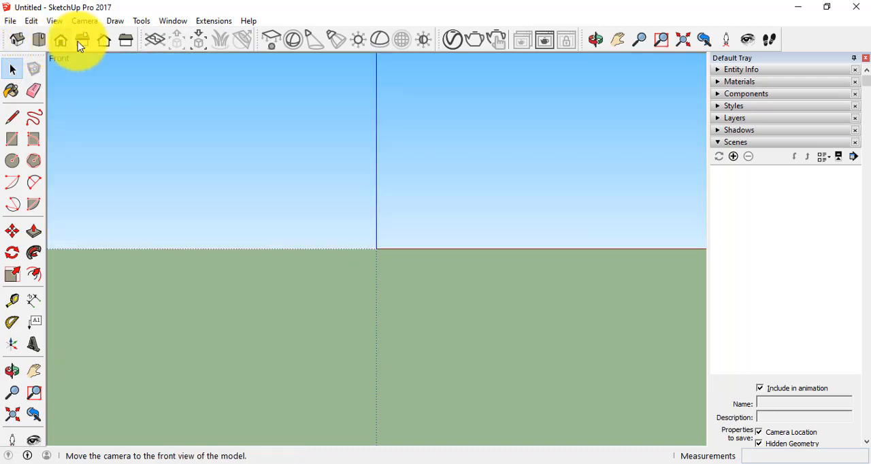
{"action": "left_click", "coordinate": [86, 42]}
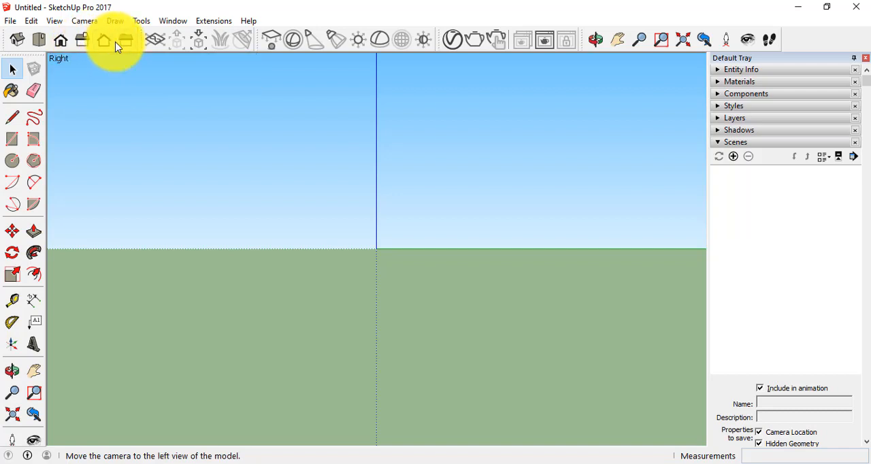
{"action": "left_click", "coordinate": [105, 44]}
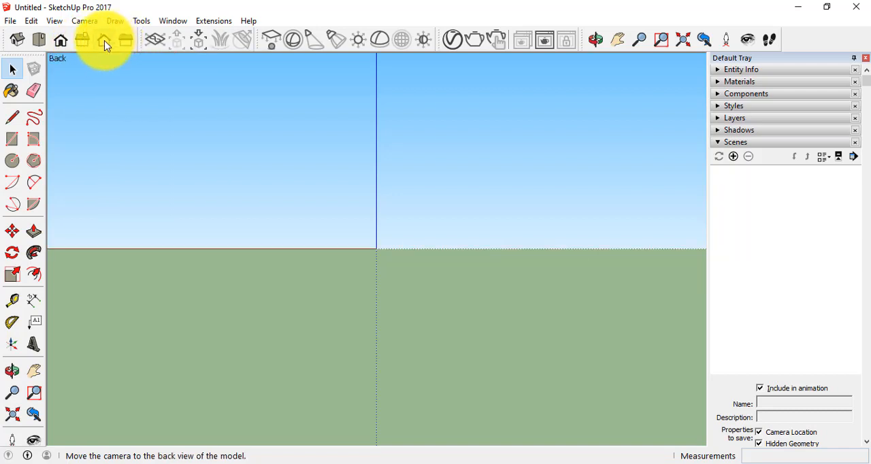
{"action": "left_click", "coordinate": [124, 42]}
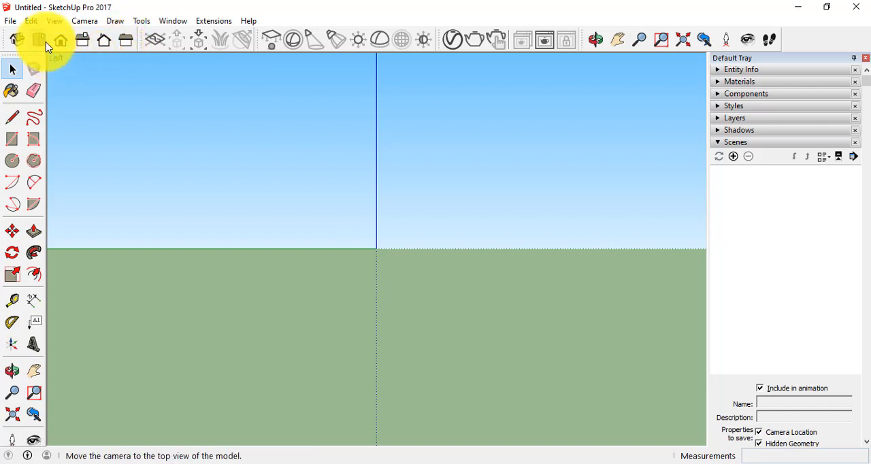
{"action": "left_click", "coordinate": [17, 41]}
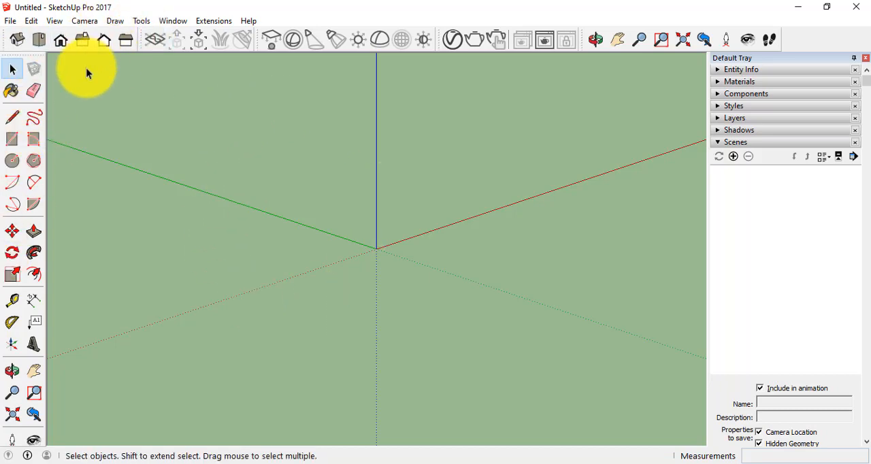
Check which toolbars are enabled in the Toolbars dialog and close it.
{"action": "left_click", "coordinate": [54, 21]}
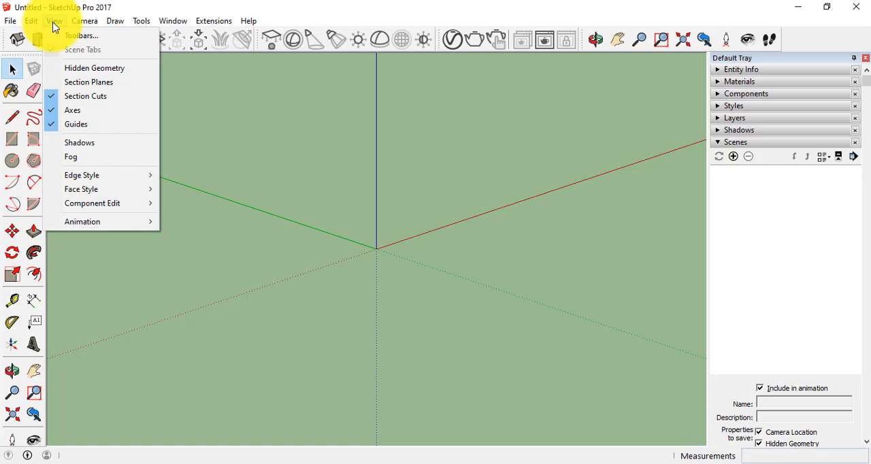
{"action": "left_click", "coordinate": [71, 35]}
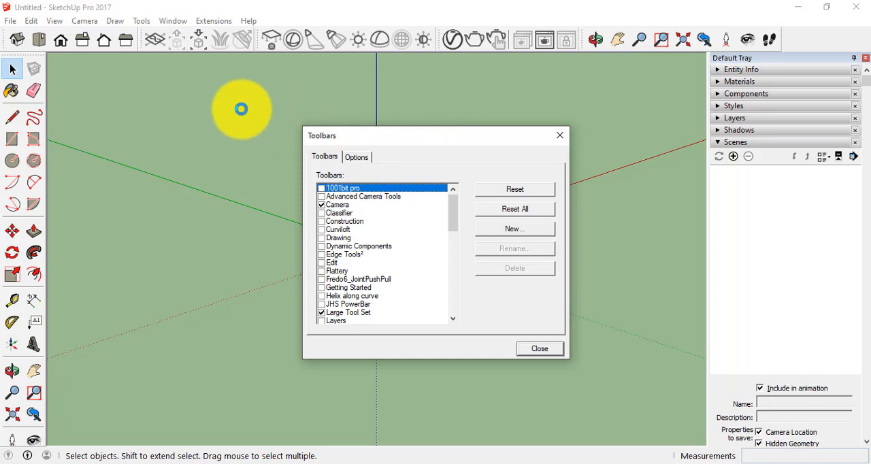
{"action": "left_click", "coordinate": [558, 136]}
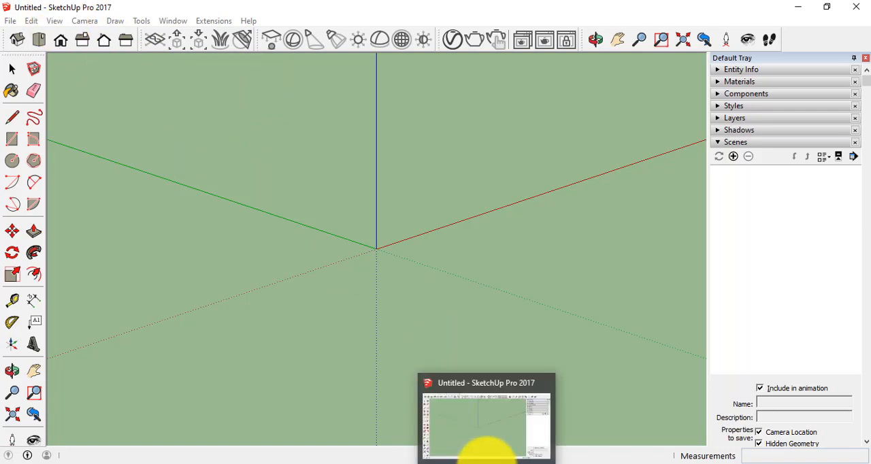
{"action": "left_click", "coordinate": [485, 449]}
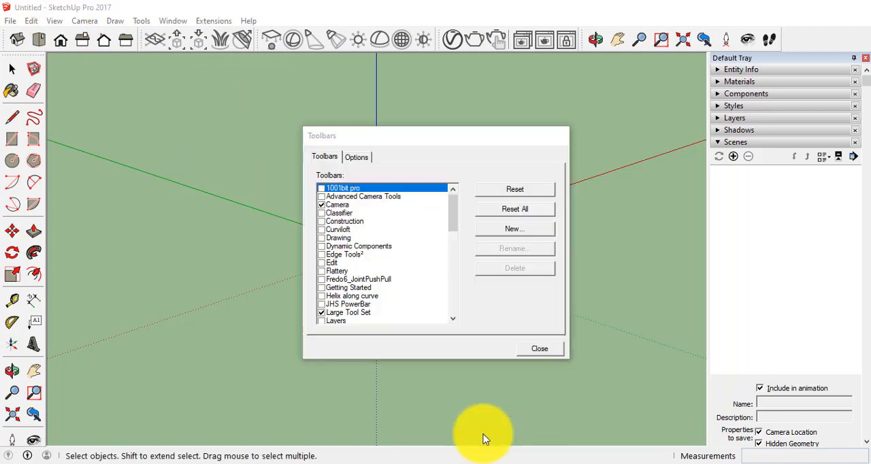
{"action": "left_click", "coordinate": [538, 348]}
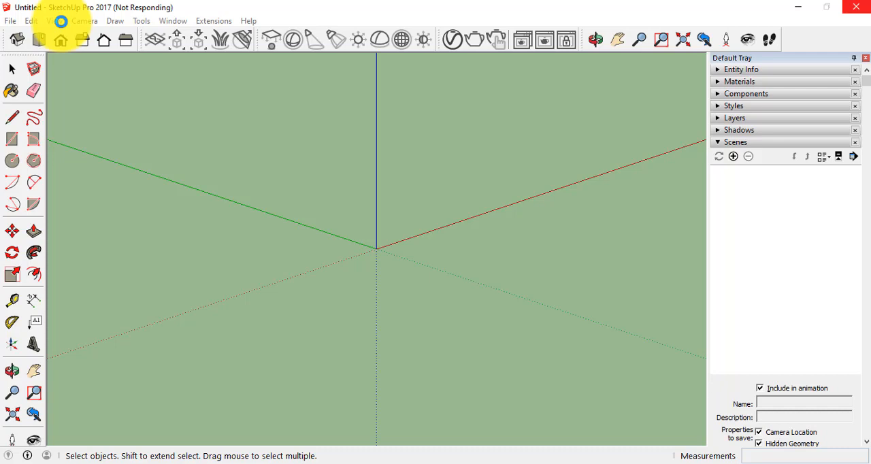
Reopen the Toolbars dialog and turn the Views toolbar off and back on twice.
{"action": "left_click", "coordinate": [61, 23]}
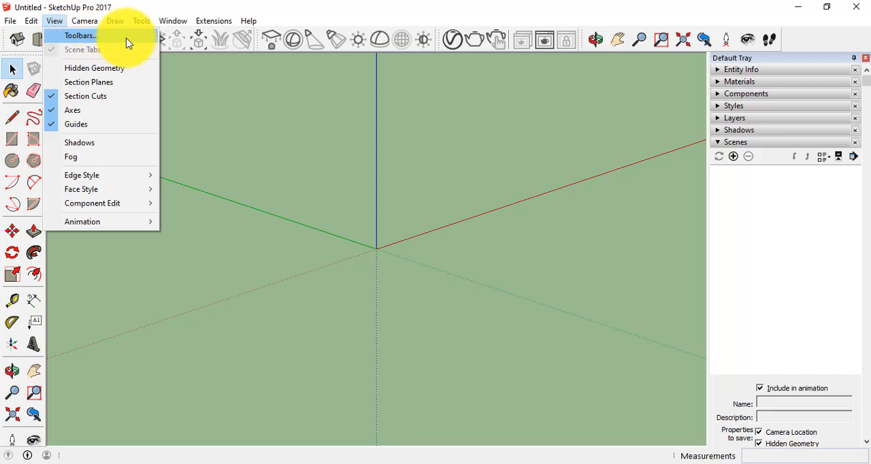
{"action": "mouse_move", "coordinate": [139, 174]}
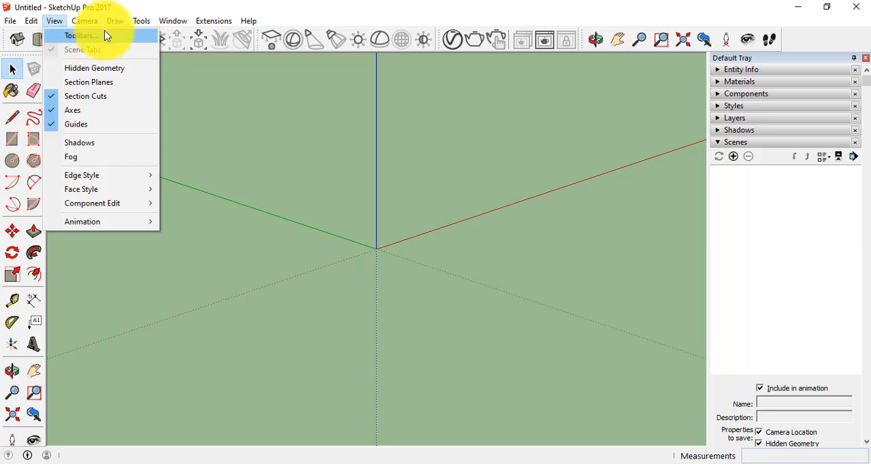
{"action": "left_click", "coordinate": [76, 38]}
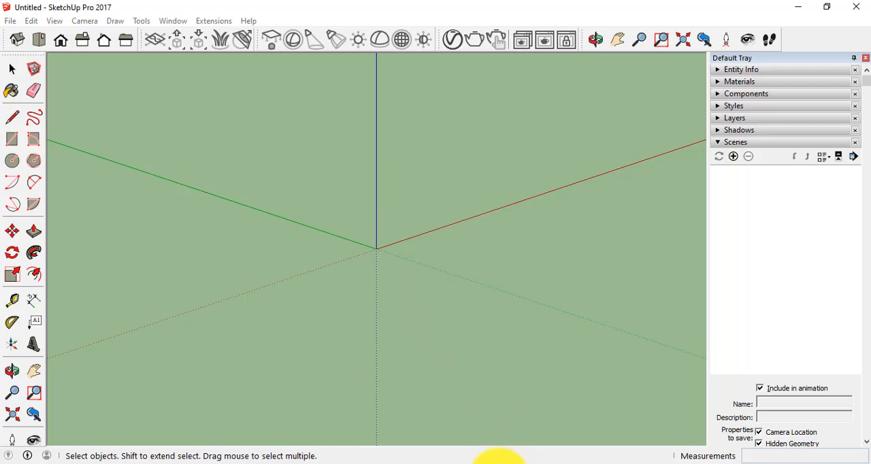
{"action": "left_click", "coordinate": [499, 463]}
{"action": "left_click", "coordinate": [484, 463]}
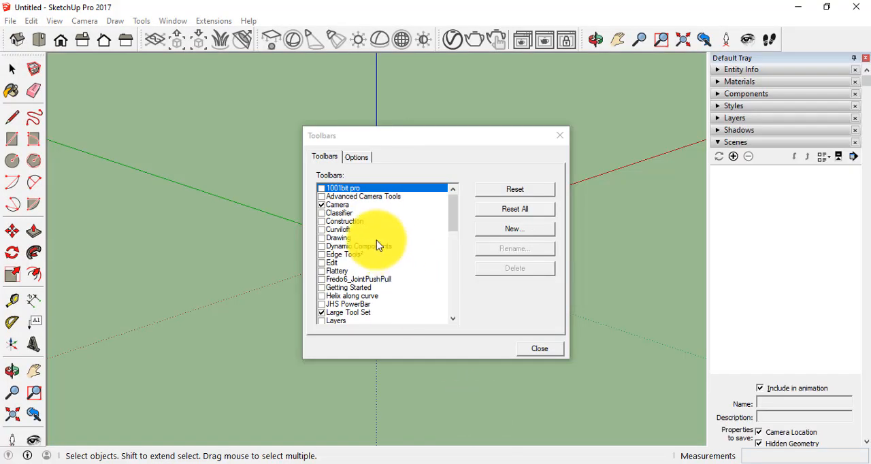
{"action": "left_click_drag", "start_coordinate": [456, 221], "coordinate": [463, 304]}
{"action": "left_click", "coordinate": [333, 271]}
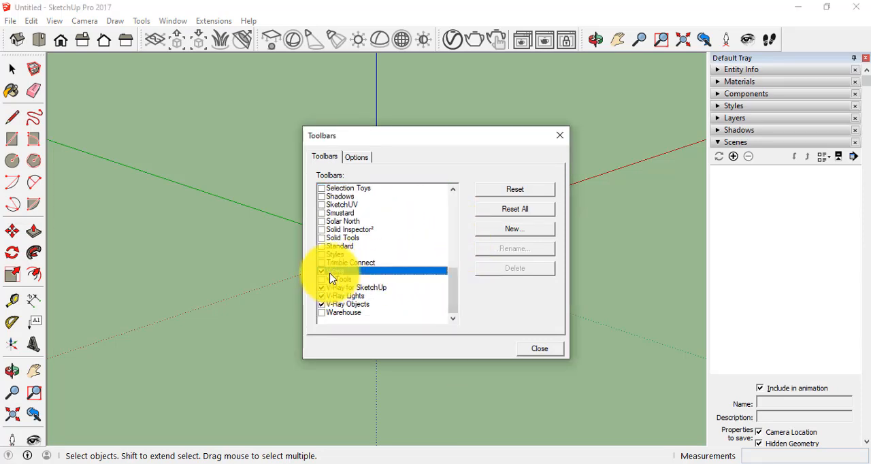
{"action": "left_click", "coordinate": [322, 272]}
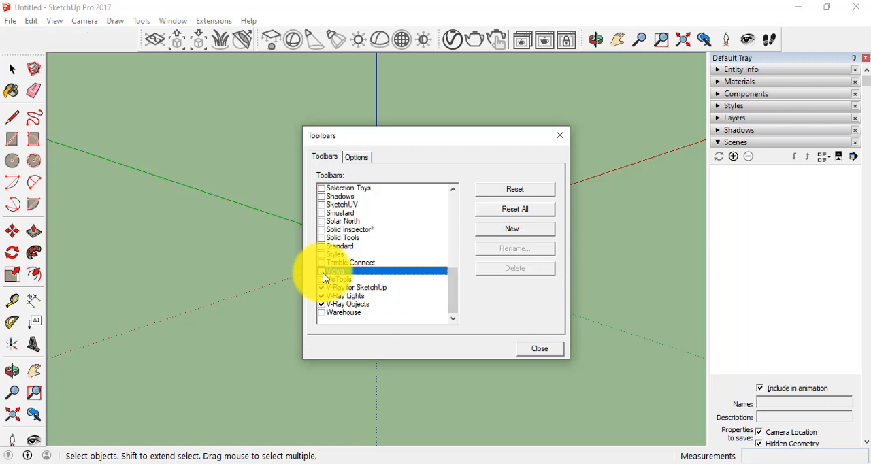
{"action": "left_click", "coordinate": [323, 272]}
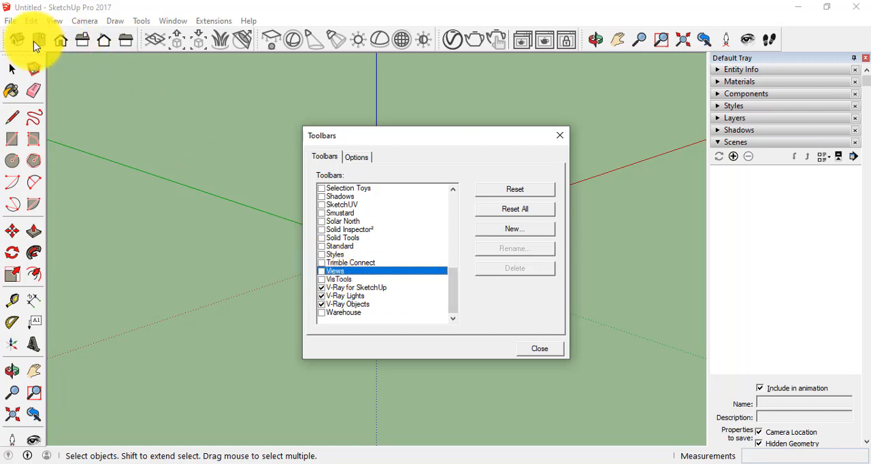
{"action": "left_click", "coordinate": [323, 271]}
{"action": "left_click", "coordinate": [322, 272]}
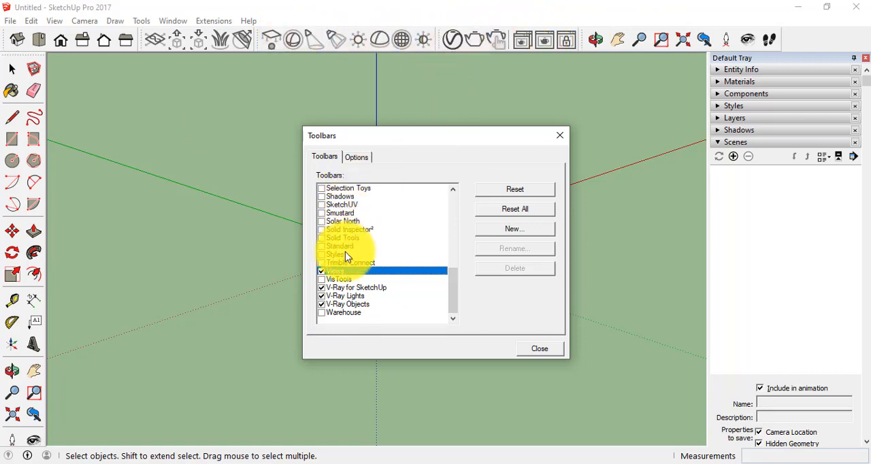
Turn the Large Tool Set toolbar off and back on in the Toolbars dialog.
{"action": "left_click_drag", "start_coordinate": [459, 296], "coordinate": [455, 236]}
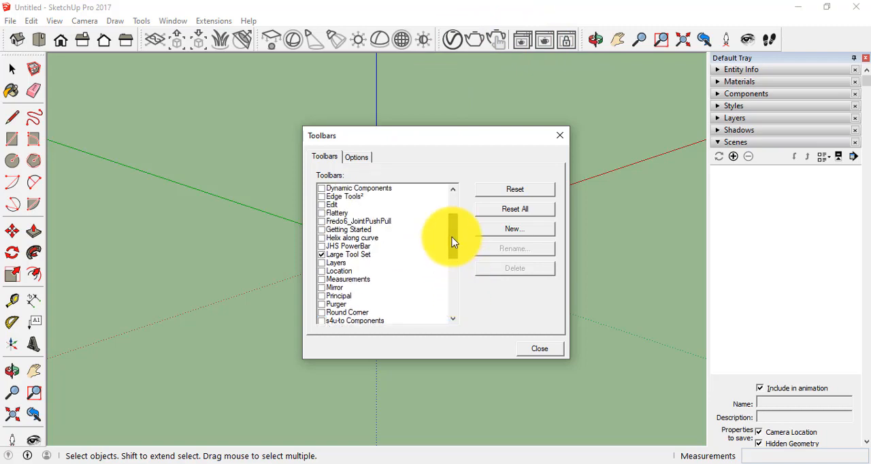
{"action": "left_click", "coordinate": [322, 255]}
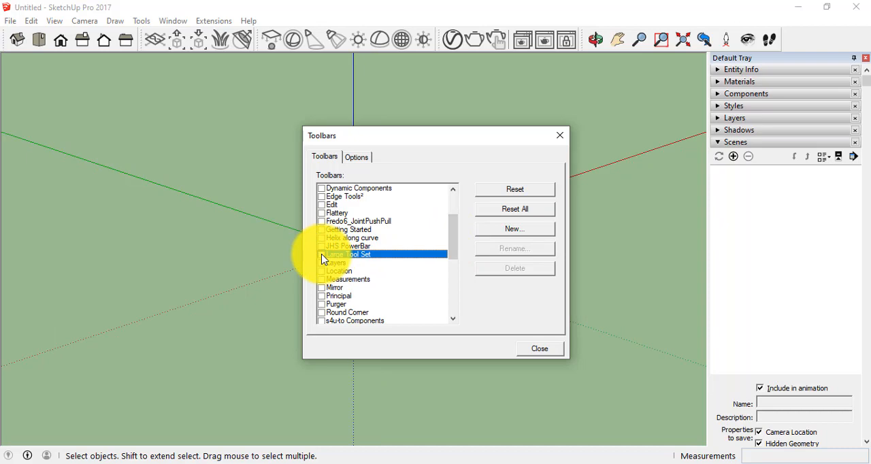
{"action": "left_click", "coordinate": [322, 255]}
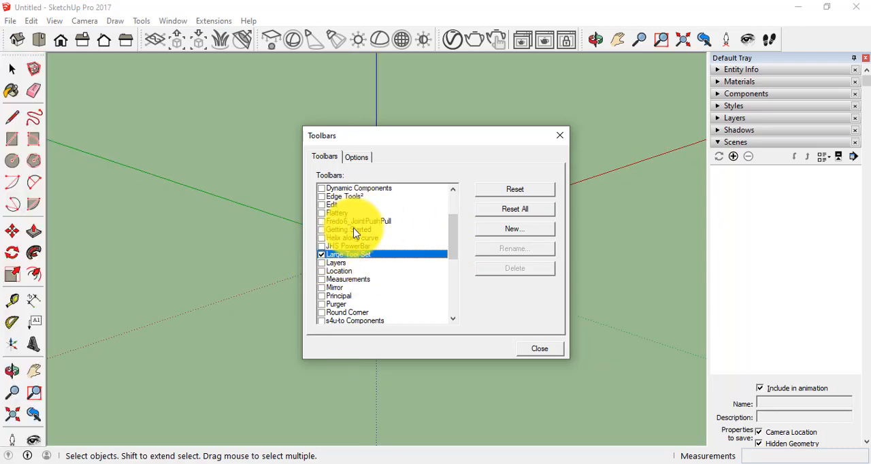
{"action": "scroll", "coordinate": [354, 235], "scroll_direction": "up", "scroll_amount": 2}
{"action": "scroll", "coordinate": [354, 233], "scroll_direction": "up", "scroll_amount": 1}
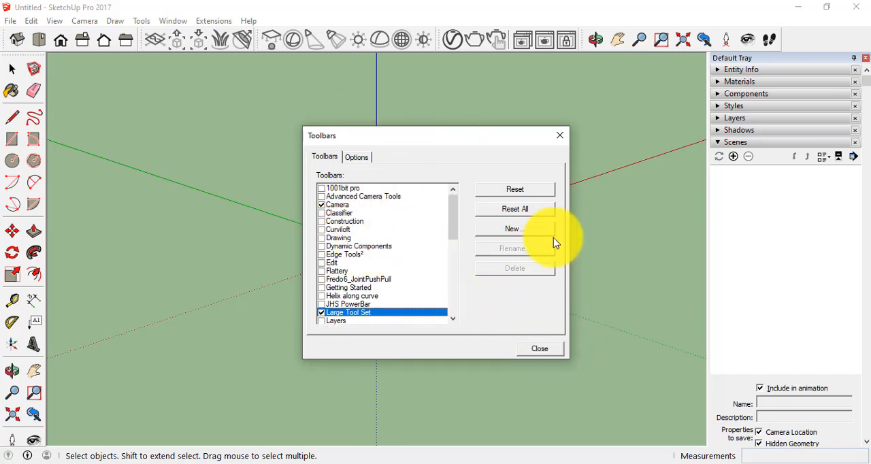
Close the Toolbars dialog, then detach the Camera toolbar and dock it back beside the other toolbars.
{"action": "left_click", "coordinate": [542, 349]}
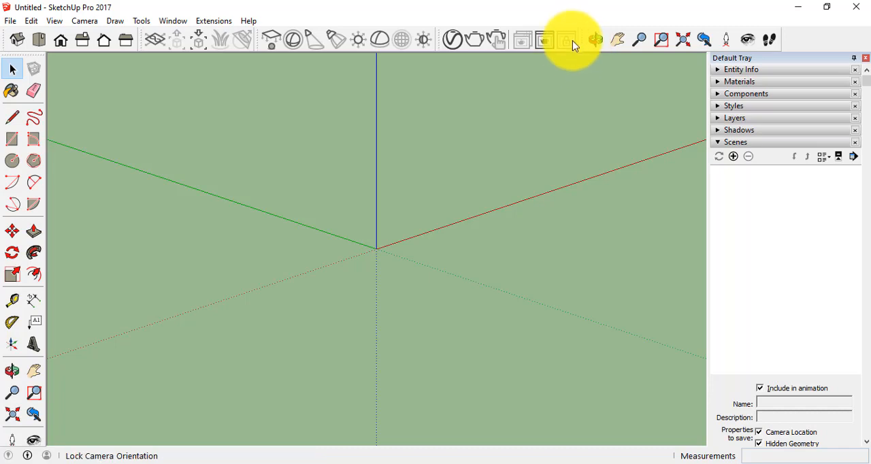
{"action": "left_click_drag", "start_coordinate": [582, 40], "coordinate": [667, 39]}
{"action": "left_click_drag", "start_coordinate": [628, 102], "coordinate": [593, 40]}
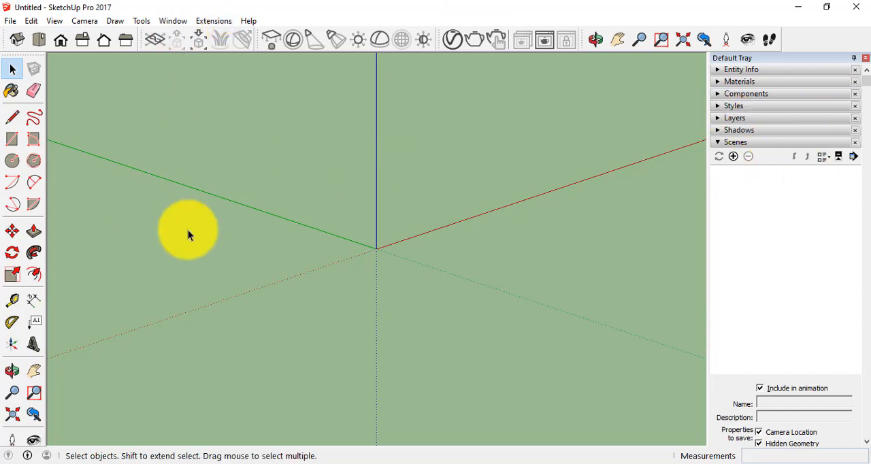
Set the default drawing template to Simple Template - Meters in the preferences, after trying the Feet and Inches variant.
{"action": "left_click", "coordinate": [171, 23]}
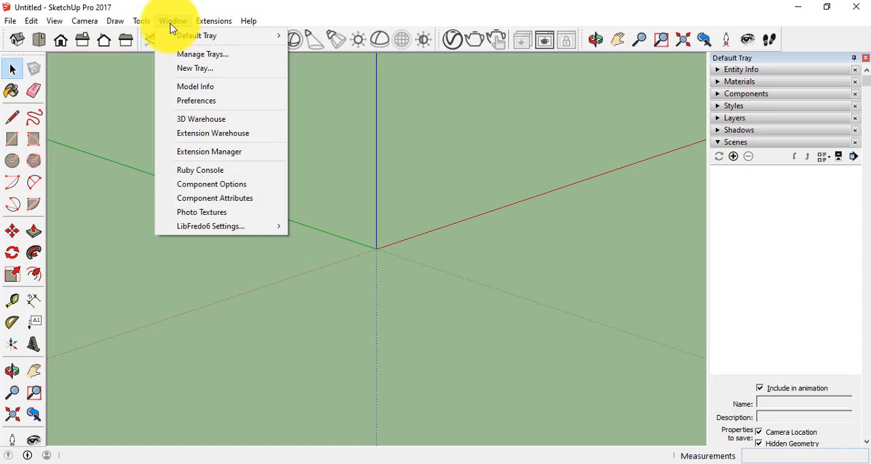
{"action": "left_click", "coordinate": [175, 30]}
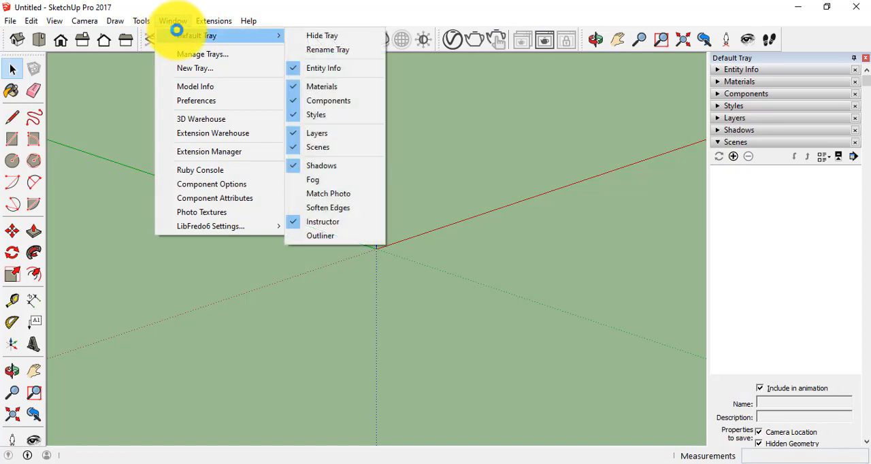
{"action": "left_click", "coordinate": [196, 102]}
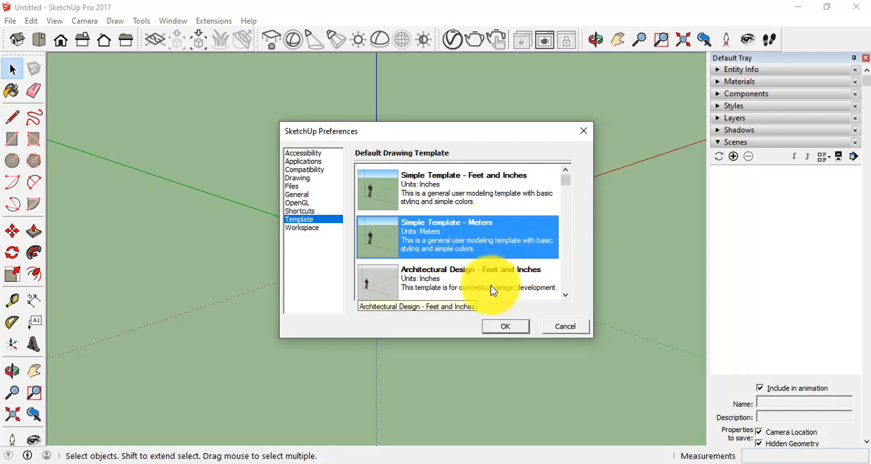
{"action": "left_click", "coordinate": [402, 184]}
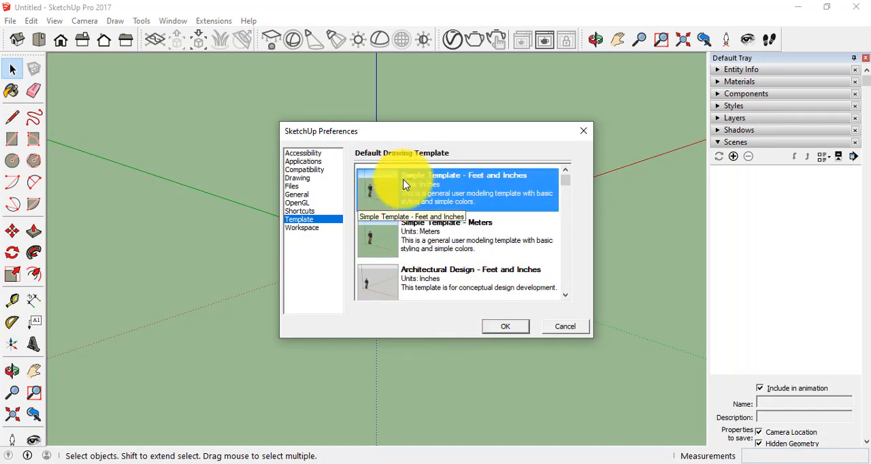
{"action": "left_click", "coordinate": [429, 230]}
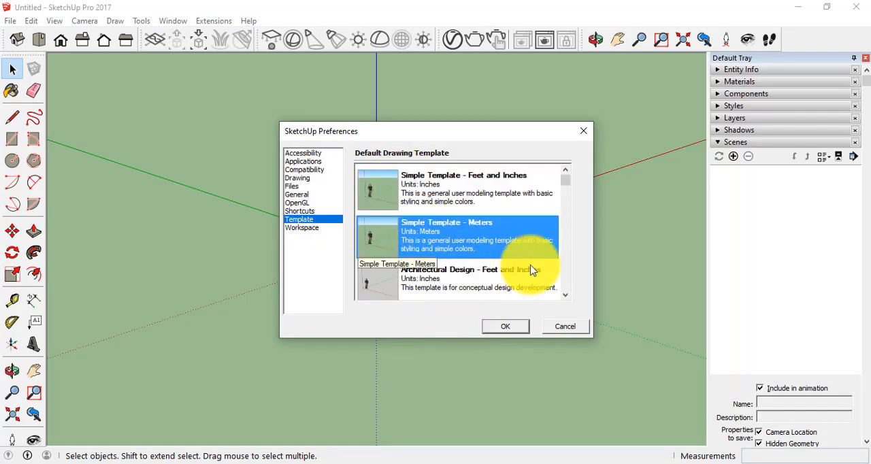
{"action": "left_click", "coordinate": [507, 331]}
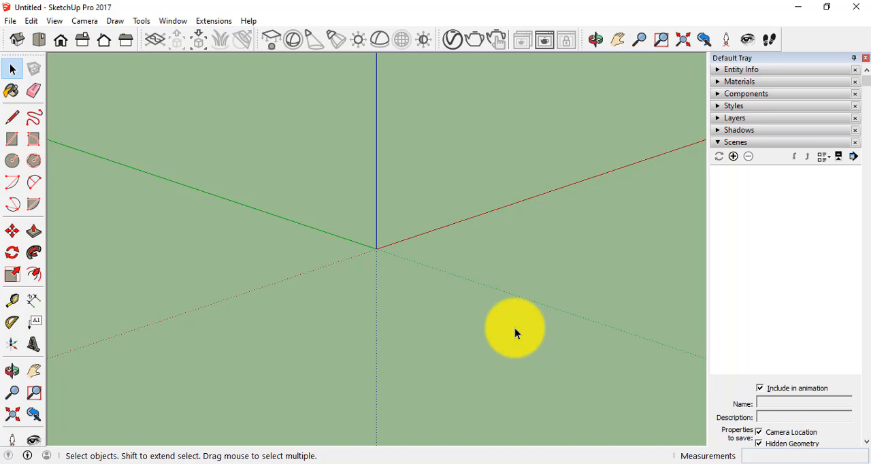
Switch to the top view, try activating the Select and Move tools, and pan across the empty drawing area with the Pan tool.
{"action": "left_click", "coordinate": [39, 45]}
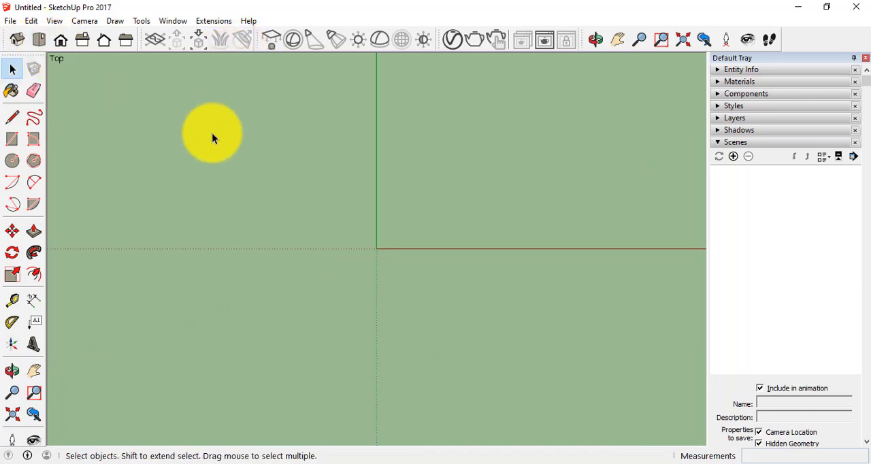
{"action": "left_click", "coordinate": [12, 71]}
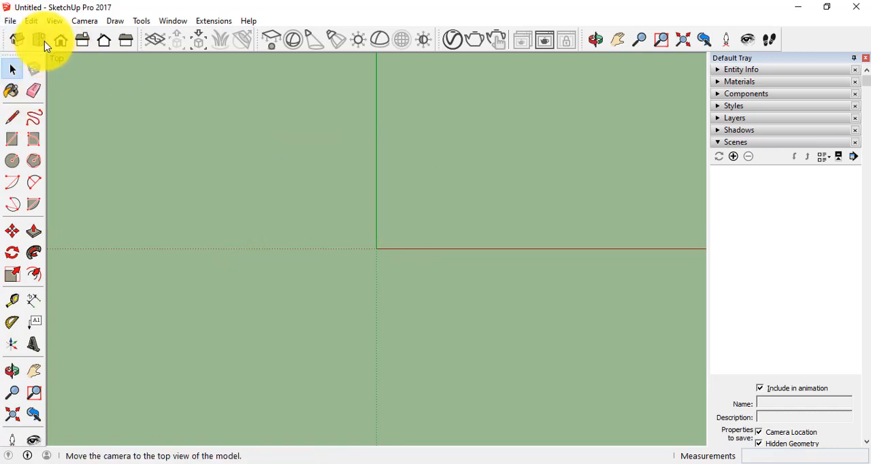
{"action": "left_click", "coordinate": [13, 232]}
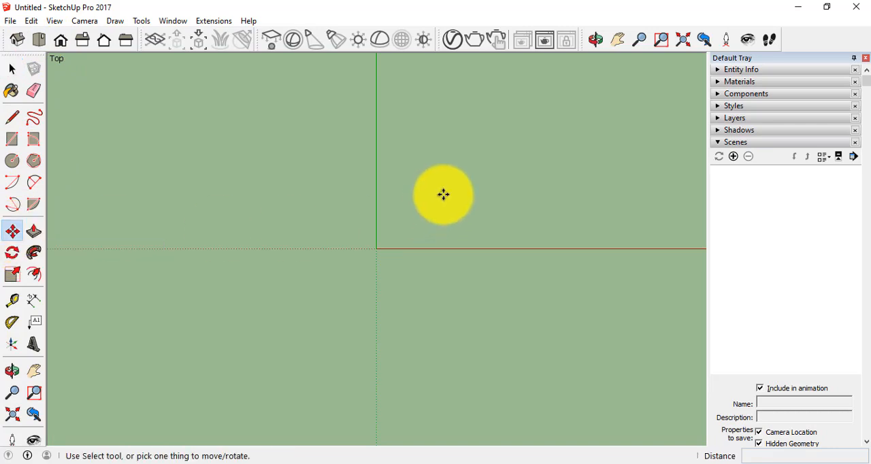
{"action": "left_click", "coordinate": [34, 371]}
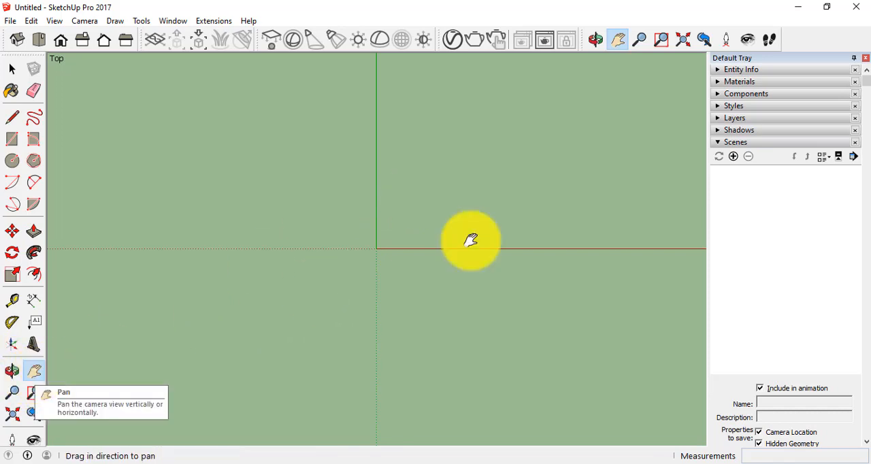
{"action": "left_click_drag", "start_coordinate": [497, 176], "coordinate": [488, 217]}
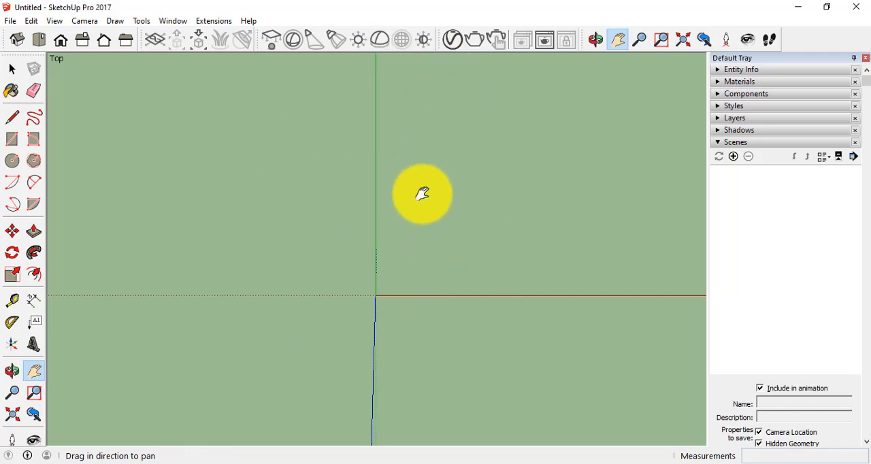
{"action": "left_click", "coordinate": [35, 371]}
{"action": "left_click_drag", "start_coordinate": [458, 190], "coordinate": [474, 200]}
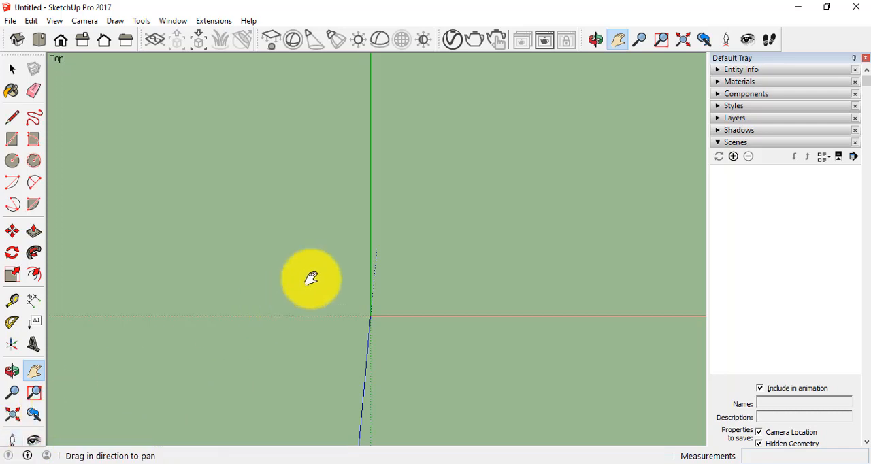
Look at the model in the isometric, top, front, right, back and left standard views, then return to the top view.
{"action": "left_click", "coordinate": [21, 44]}
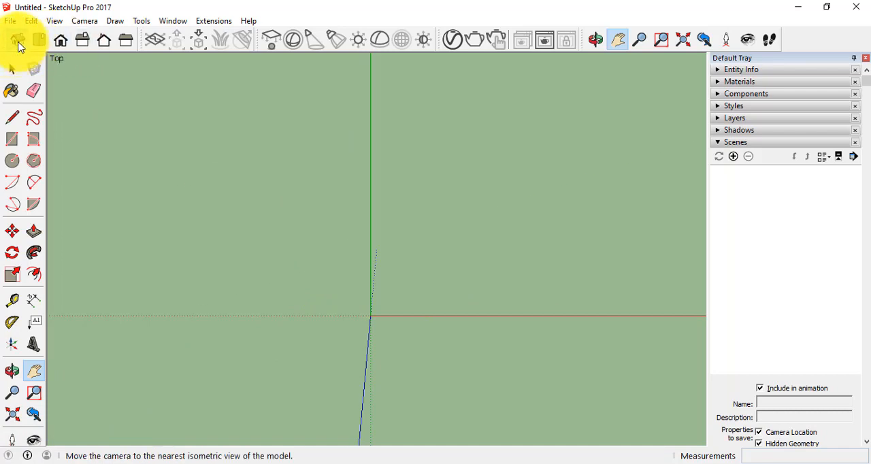
{"action": "left_click", "coordinate": [45, 42]}
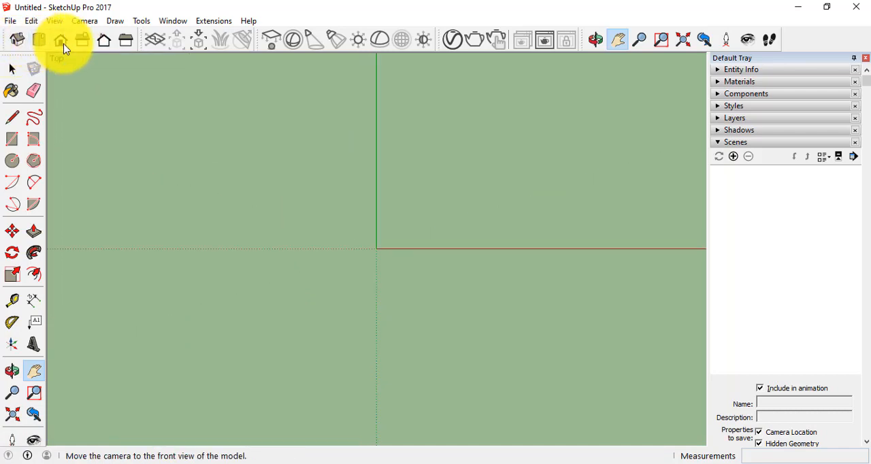
{"action": "left_click", "coordinate": [61, 42]}
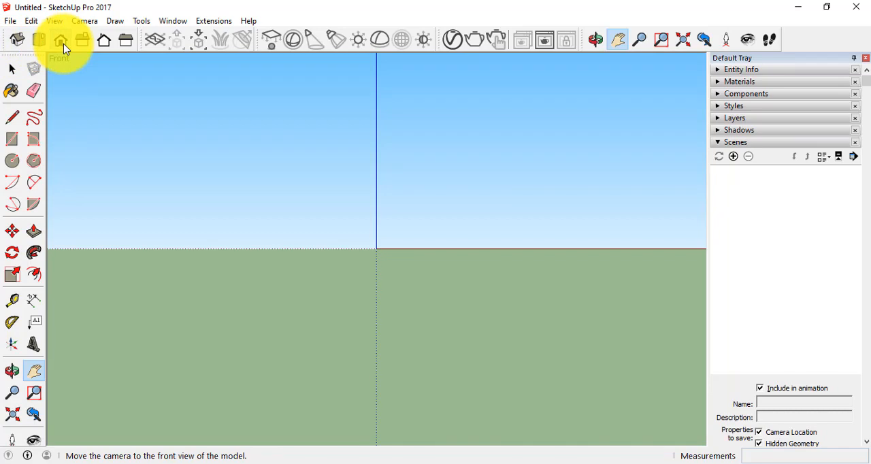
{"action": "left_click", "coordinate": [84, 44]}
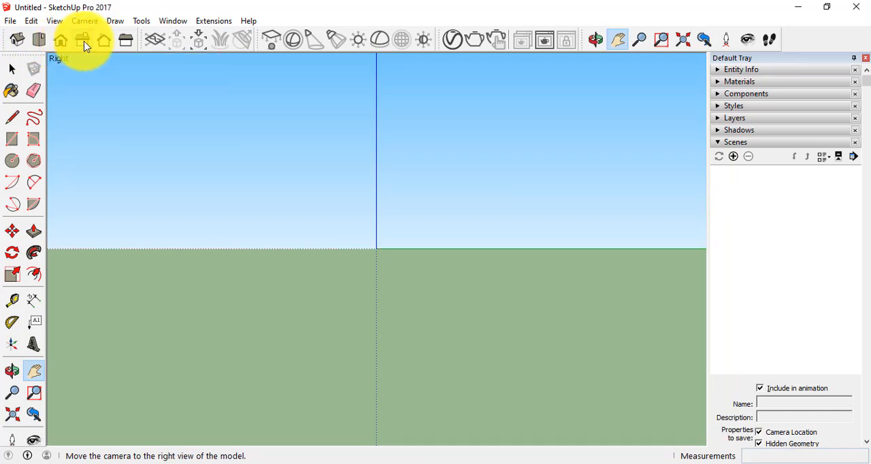
{"action": "left_click", "coordinate": [104, 45]}
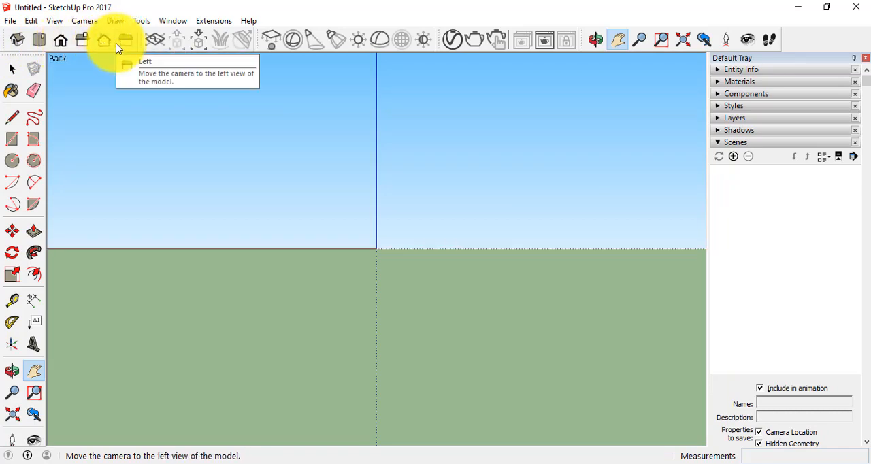
{"action": "left_click", "coordinate": [118, 48]}
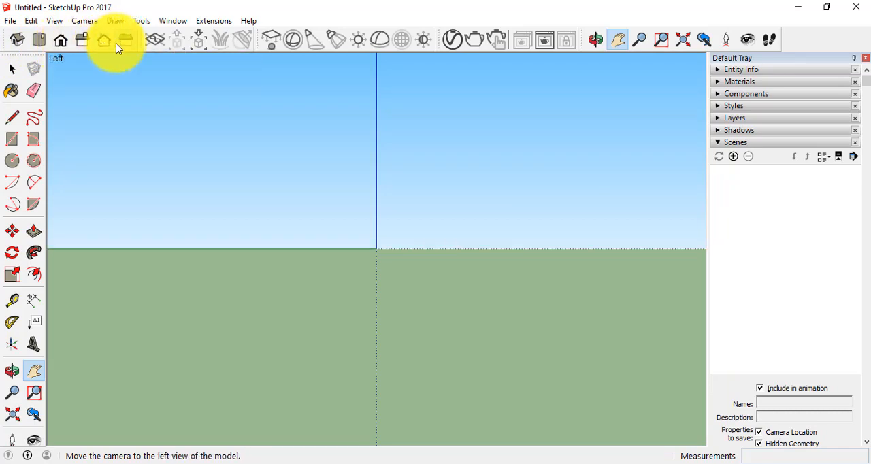
{"action": "left_click", "coordinate": [39, 42]}
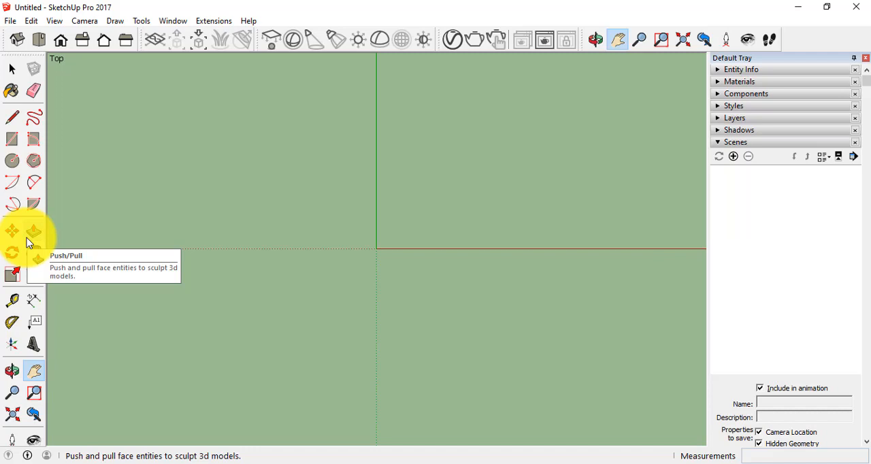
Draw a rectangle about 1.83 m by 1.47 m in the quadrant between the solid red and green axes.
{"action": "left_click", "coordinate": [17, 149]}
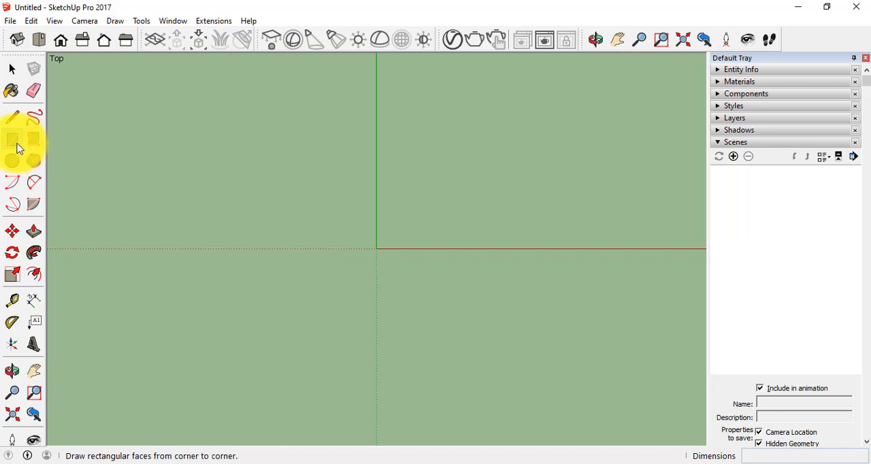
{"action": "left_click", "coordinate": [414, 124]}
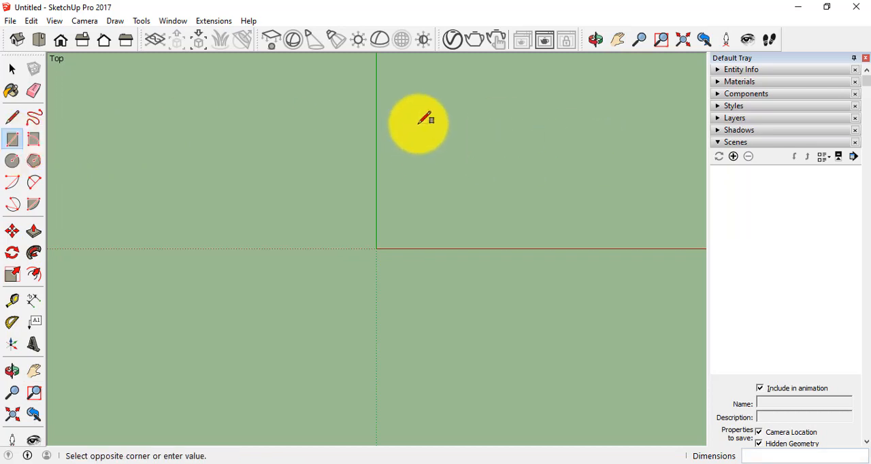
{"action": "left_click", "coordinate": [542, 225]}
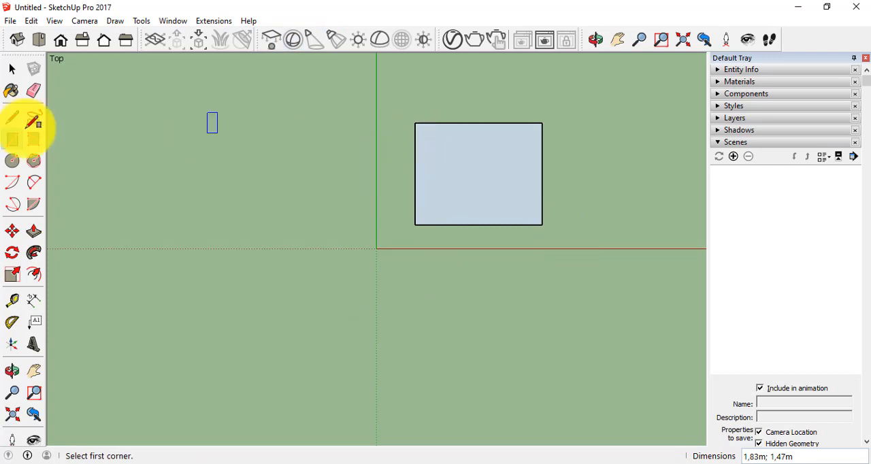
Select the rectangle's face alone, select it together with its bounding edges, and clear the selection.
{"action": "left_click", "coordinate": [10, 71]}
{"action": "left_click", "coordinate": [505, 182]}
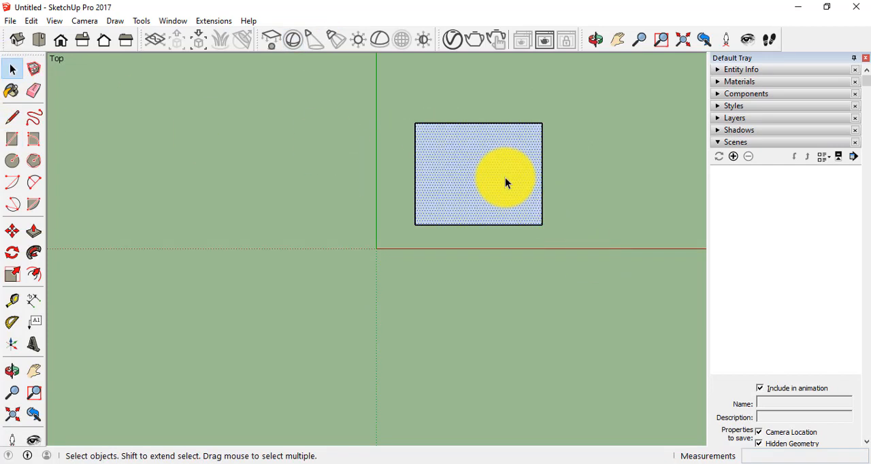
{"action": "double_click", "coordinate": [506, 181]}
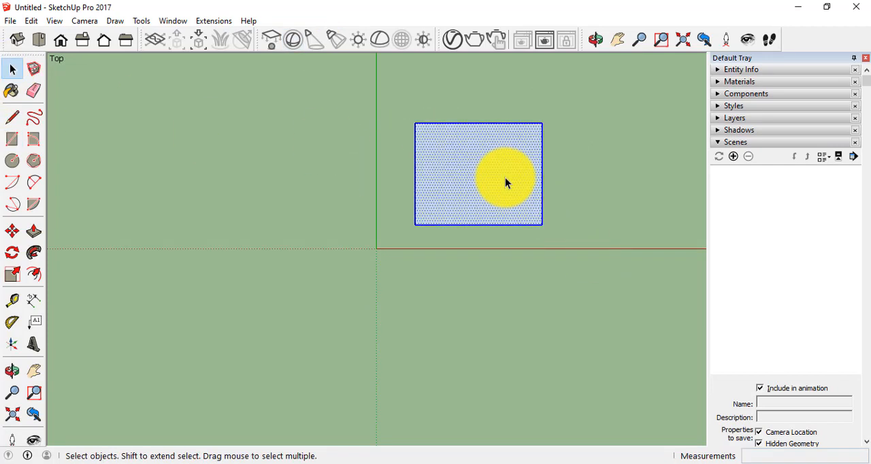
{"action": "left_click", "coordinate": [586, 177]}
Delete the rectangle's face, then delete all of its remaining edges.
{"action": "left_click", "coordinate": [463, 179]}
{"action": "key", "text": "Delete"}
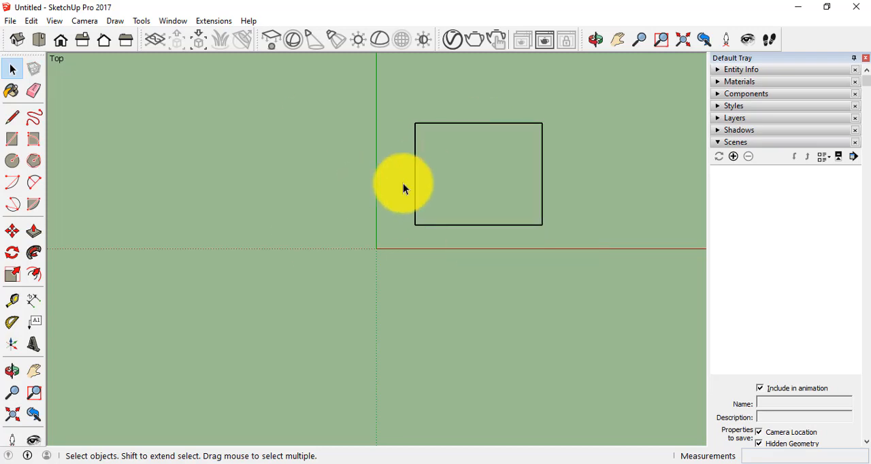
{"action": "left_click_drag", "start_coordinate": [406, 96], "coordinate": [631, 277]}
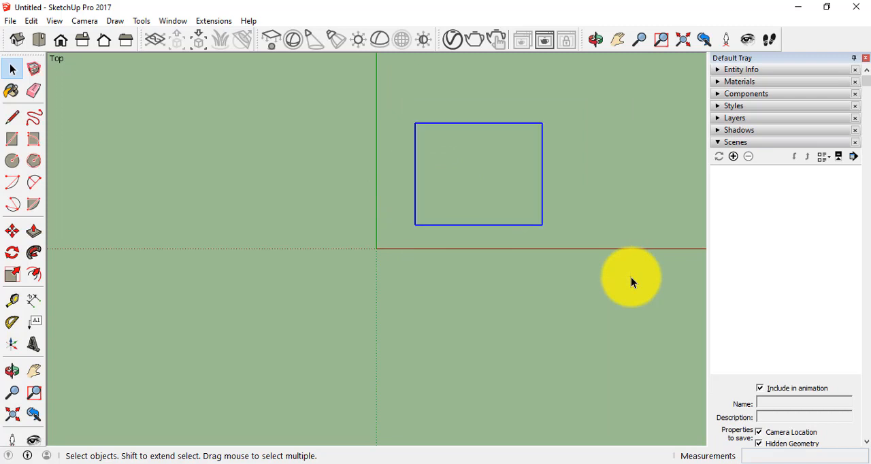
{"action": "key", "text": "Delete"}
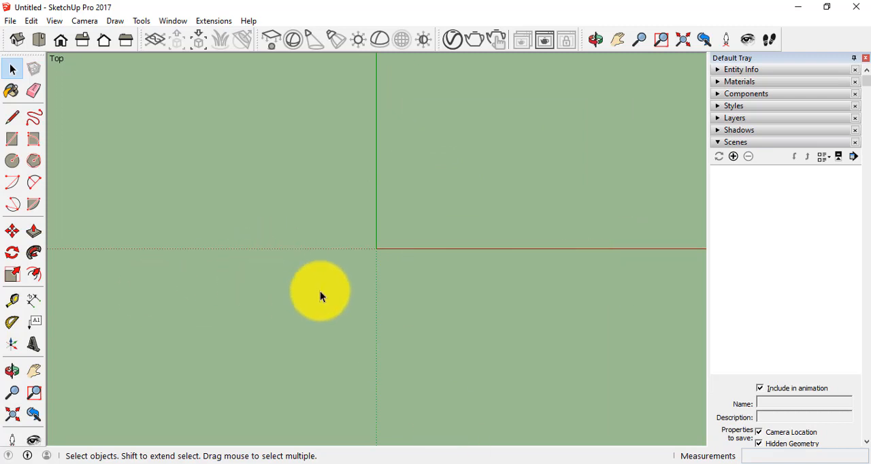
Draw a 7 m by 7 m rectangle starting from a corner between the solid red and green axes.
{"action": "left_click", "coordinate": [15, 391]}
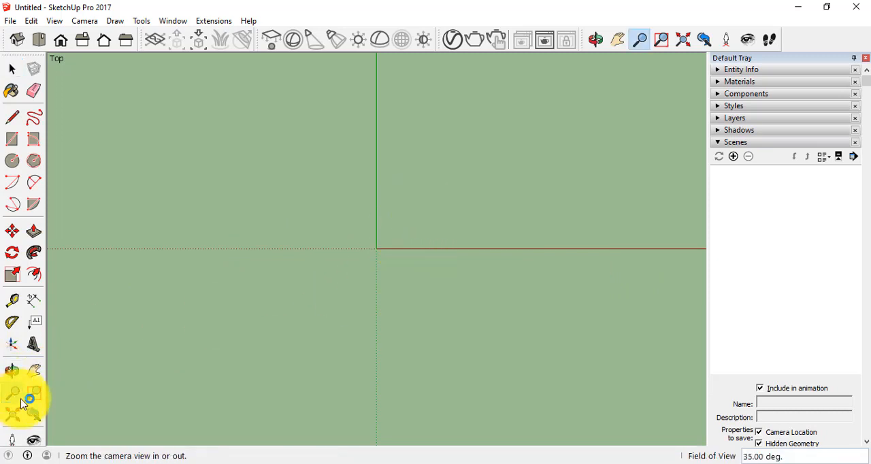
{"action": "left_click", "coordinate": [34, 392]}
{"action": "left_click_drag", "start_coordinate": [462, 136], "coordinate": [443, 250]}
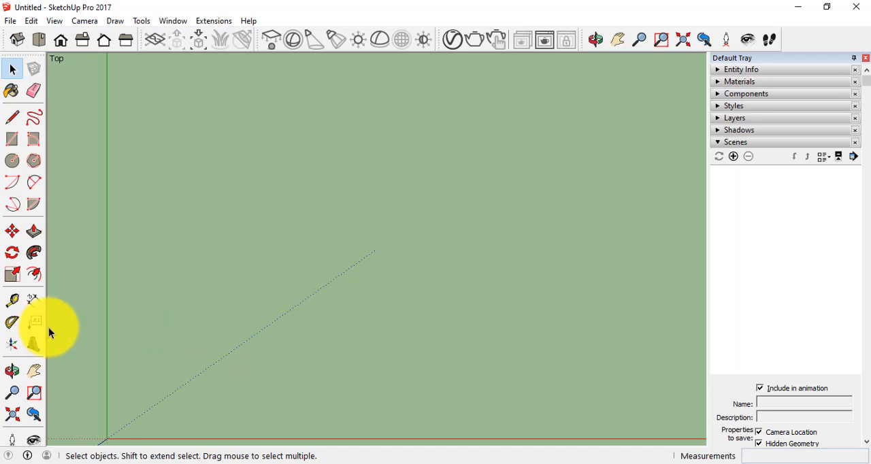
{"action": "left_click", "coordinate": [13, 141]}
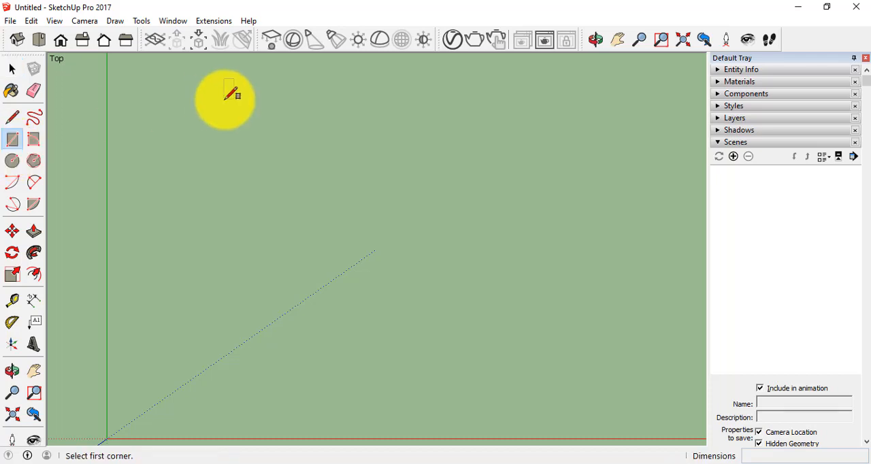
{"action": "left_click", "coordinate": [179, 116]}
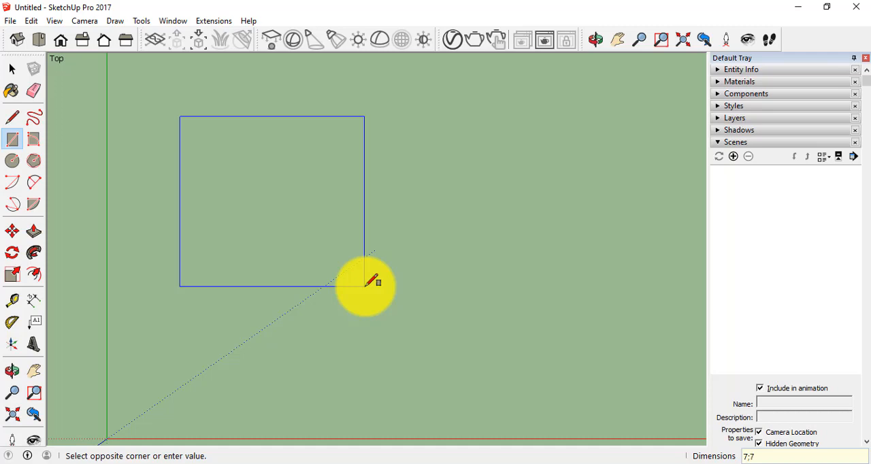
{"action": "key", "text": "Return"}
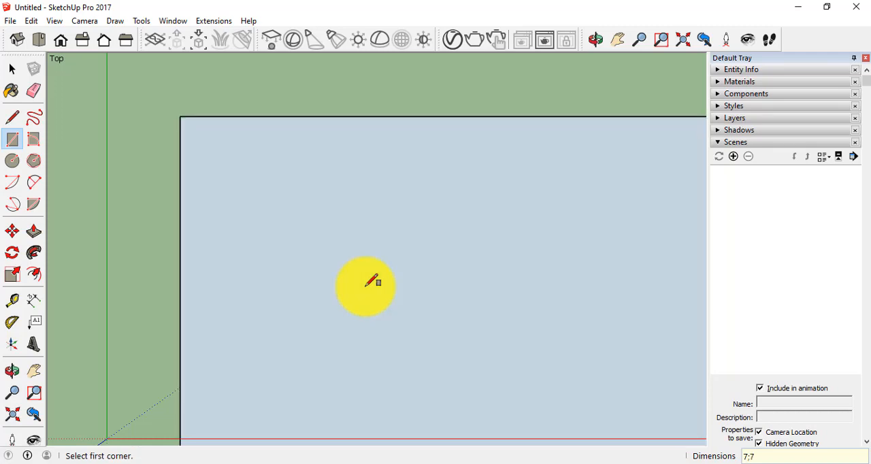
{"action": "scroll", "coordinate": [368, 272], "scroll_direction": "down", "scroll_amount": 4}
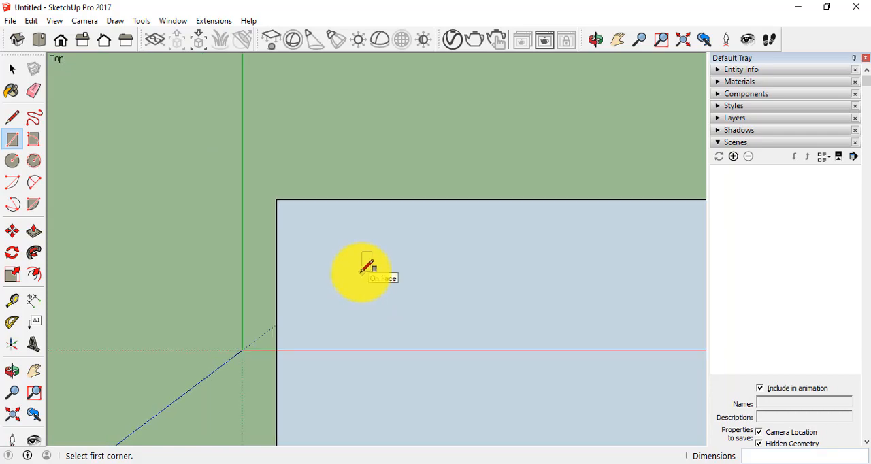
Select the 7 m by 7 m rectangle's face together with its bounding edges and delete everything.
{"action": "left_click", "coordinate": [12, 68]}
{"action": "left_click", "coordinate": [317, 226]}
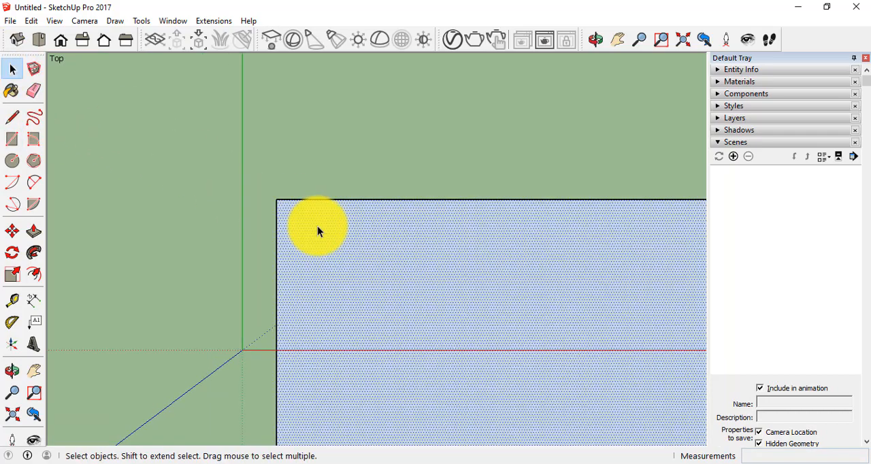
{"action": "left_click", "coordinate": [317, 226]}
{"action": "left_click", "coordinate": [296, 164]}
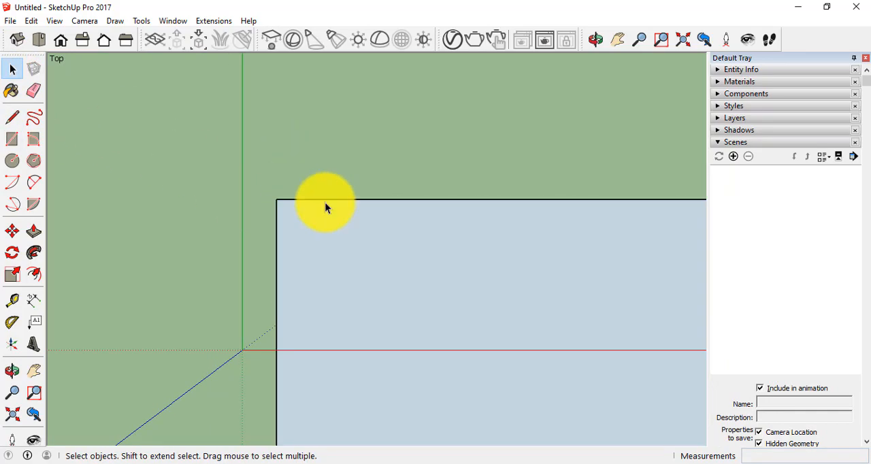
{"action": "left_click", "coordinate": [319, 214]}
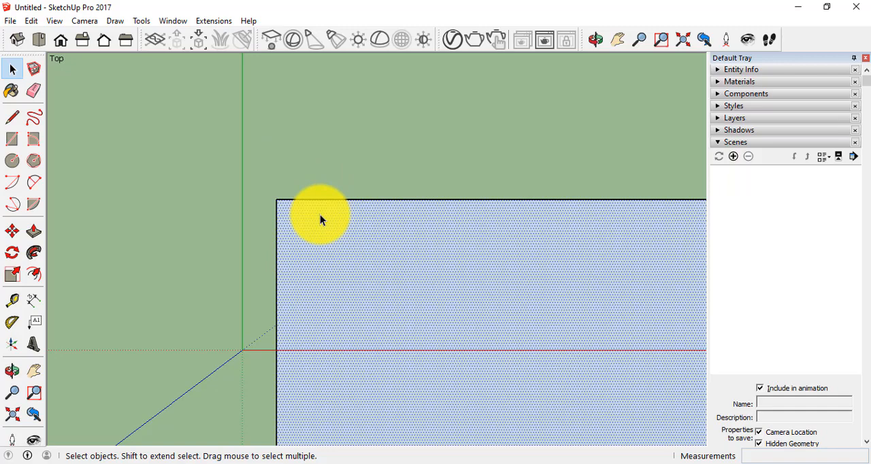
{"action": "key", "text": "Delete"}
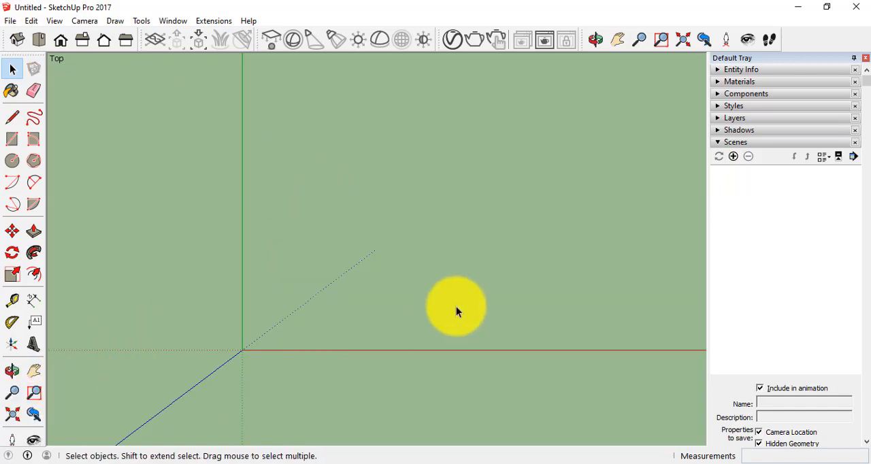
{"action": "left_click", "coordinate": [34, 392]}
{"action": "left_click_drag", "start_coordinate": [396, 323], "coordinate": [406, 273]}
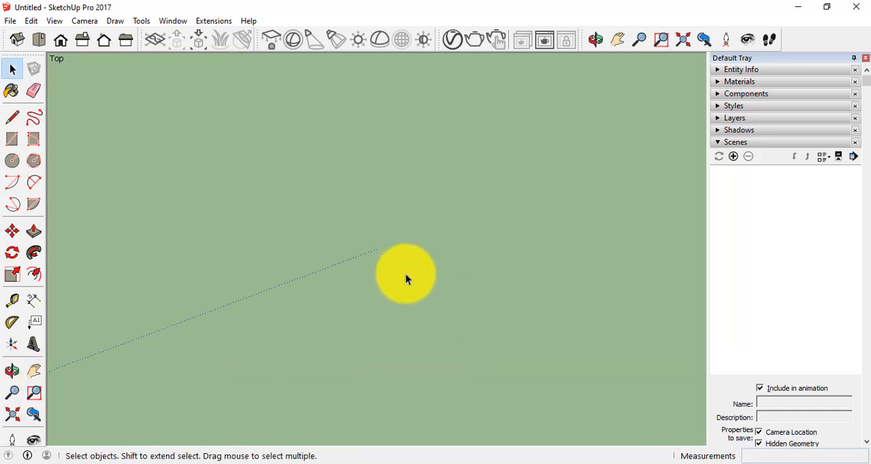
{"action": "left_click", "coordinate": [13, 393]}
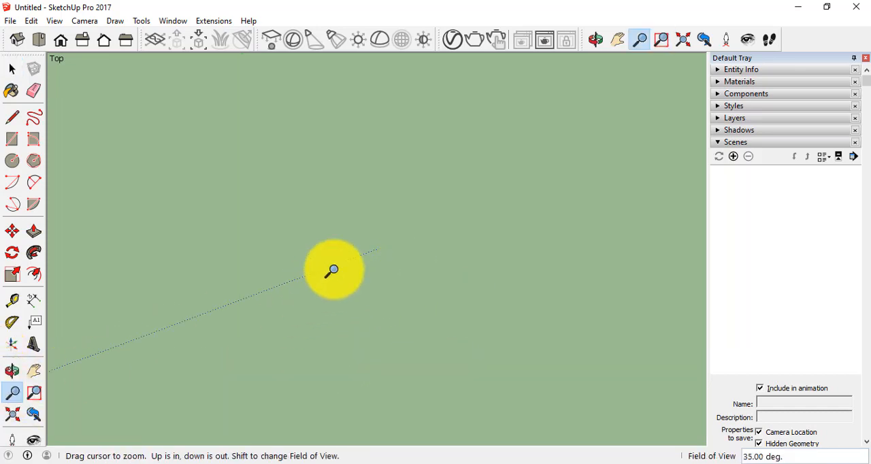
{"action": "left_click", "coordinate": [34, 370]}
{"action": "left_click_drag", "start_coordinate": [408, 308], "coordinate": [447, 289]}
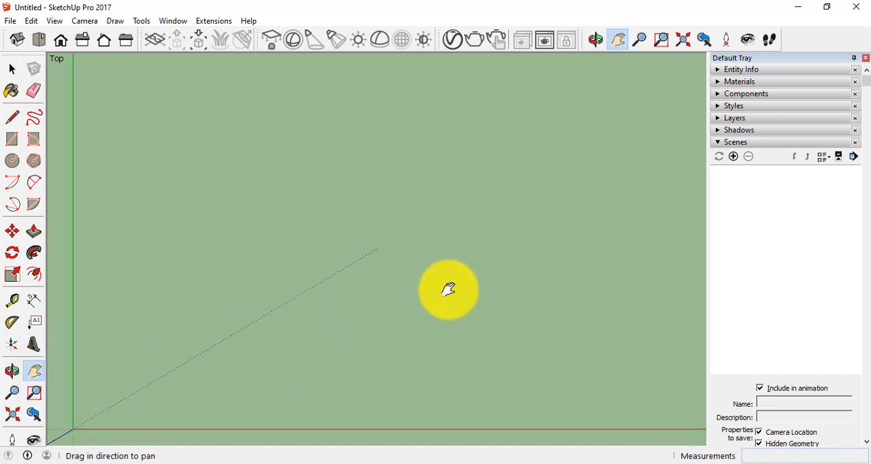
Open the Model Info settings for the model's length and angle units.
{"action": "left_click", "coordinate": [140, 21]}
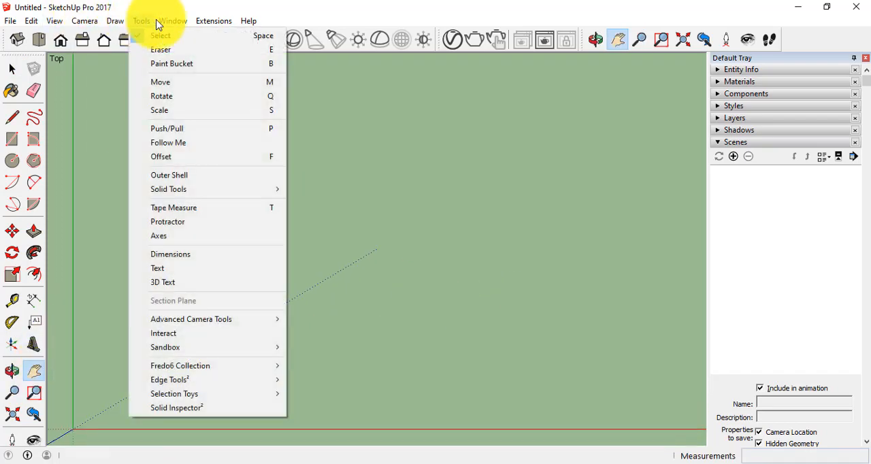
{"action": "mouse_move", "coordinate": [171, 26]}
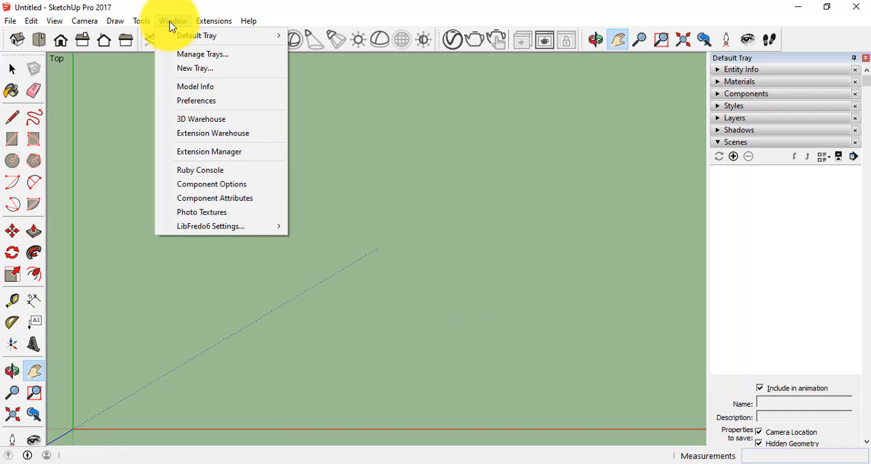
{"action": "left_click", "coordinate": [412, 304]}
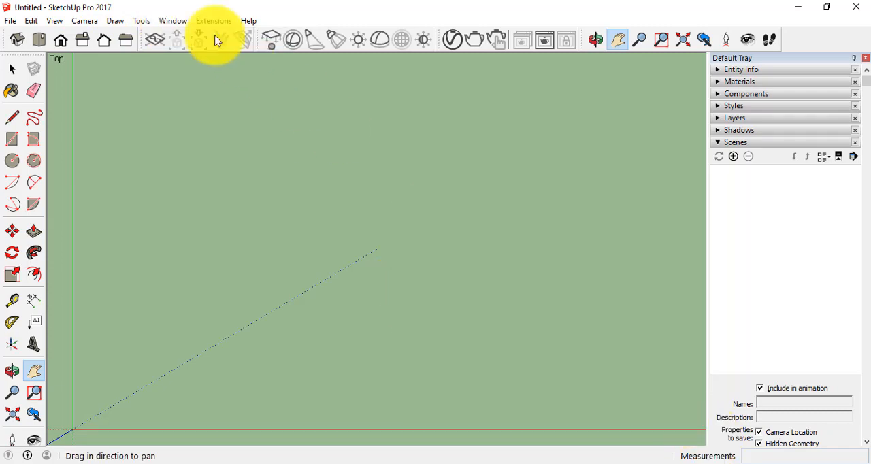
{"action": "left_click", "coordinate": [179, 24]}
{"action": "left_click", "coordinate": [180, 21]}
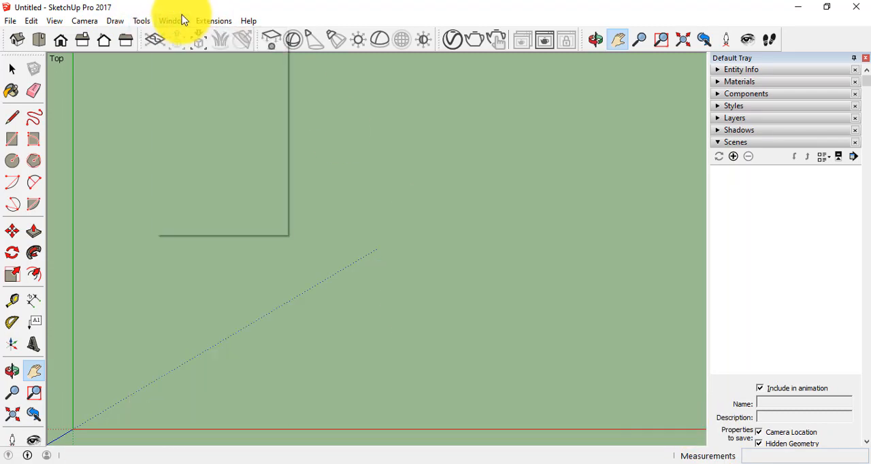
{"action": "left_click", "coordinate": [170, 22]}
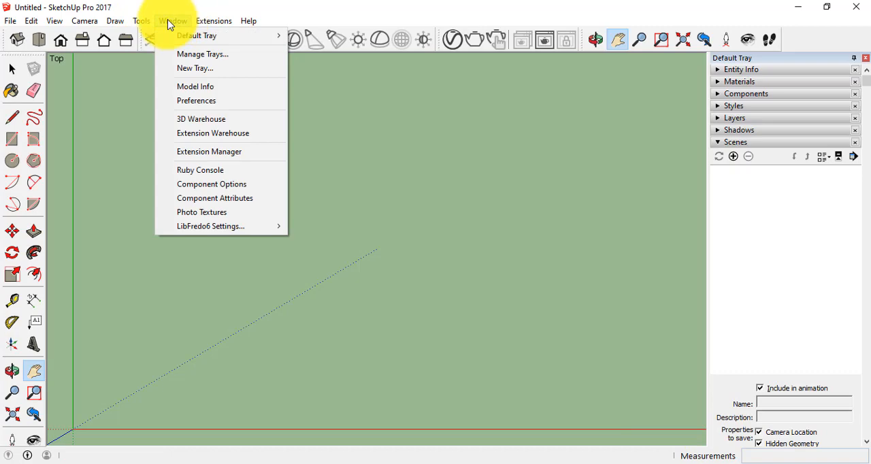
{"action": "left_click", "coordinate": [191, 90]}
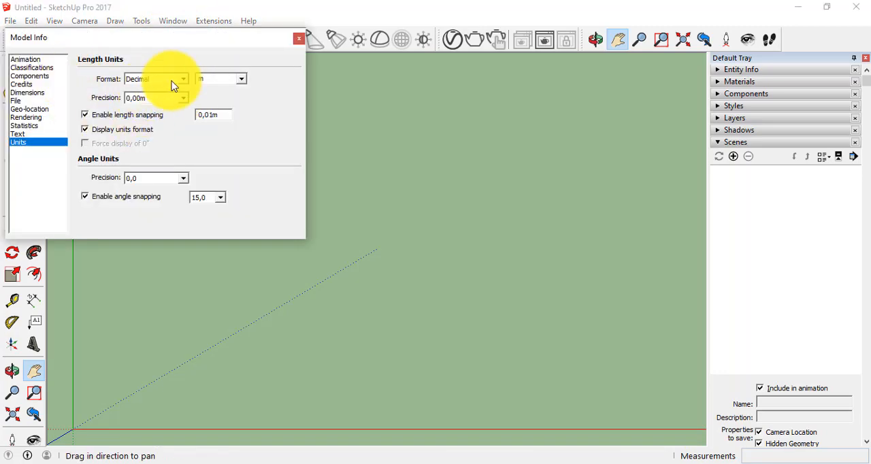
Set the length units to Decimal format, try centimetres, choose metres again, and close the settings.
{"action": "left_click", "coordinate": [180, 83]}
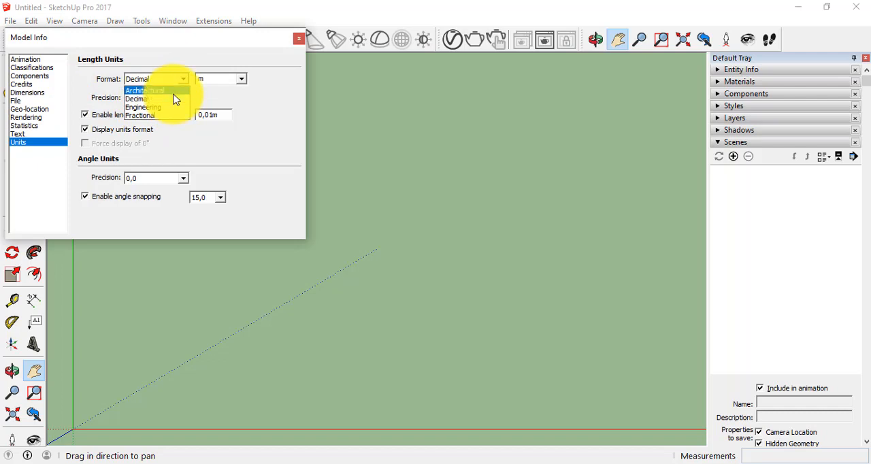
{"action": "left_click", "coordinate": [170, 99]}
{"action": "left_click", "coordinate": [241, 80]}
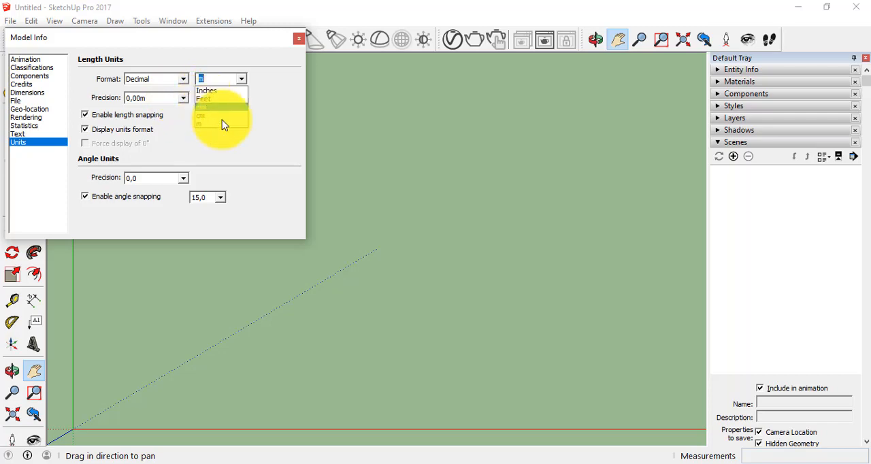
{"action": "left_click", "coordinate": [220, 115]}
{"action": "left_click", "coordinate": [227, 79]}
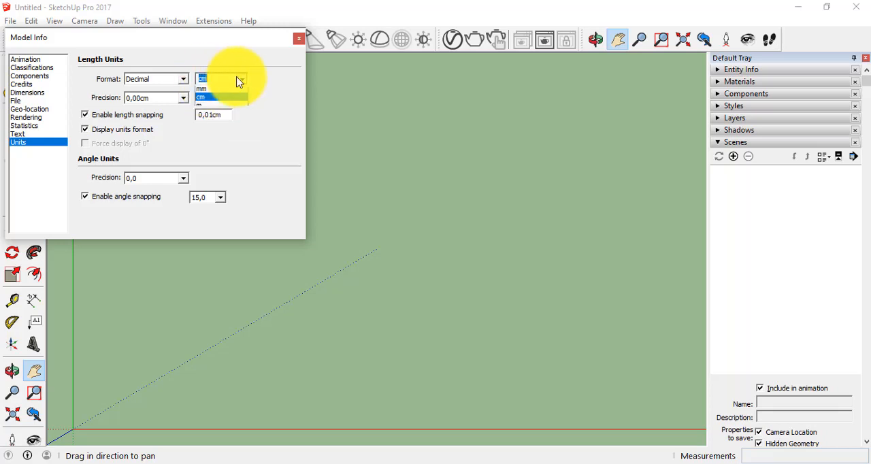
{"action": "left_click", "coordinate": [206, 123]}
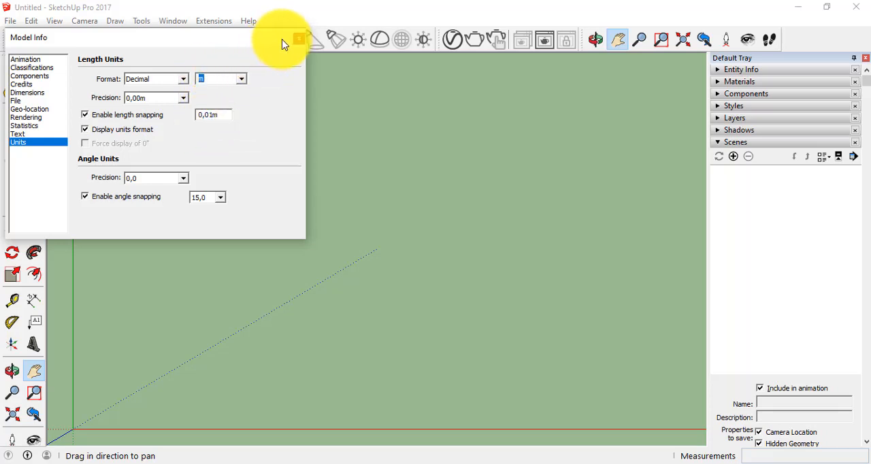
{"action": "left_click", "coordinate": [298, 38]}
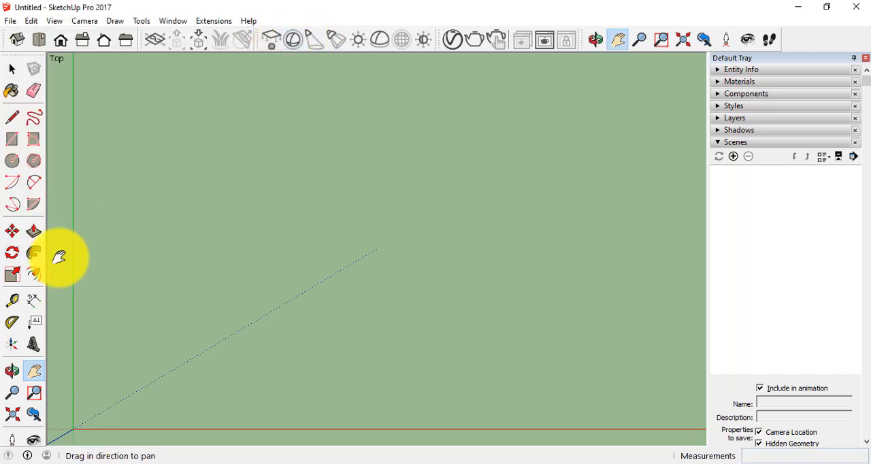
Draw a 2 m by 2 m rectangle starting from a corner between the solid red and green axes.
{"action": "left_click", "coordinate": [12, 139]}
{"action": "left_click", "coordinate": [178, 126]}
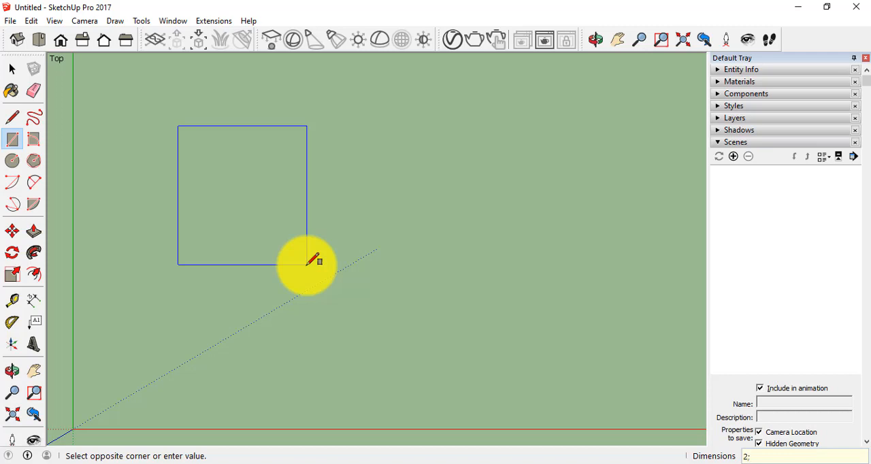
{"action": "key", "text": "Return"}
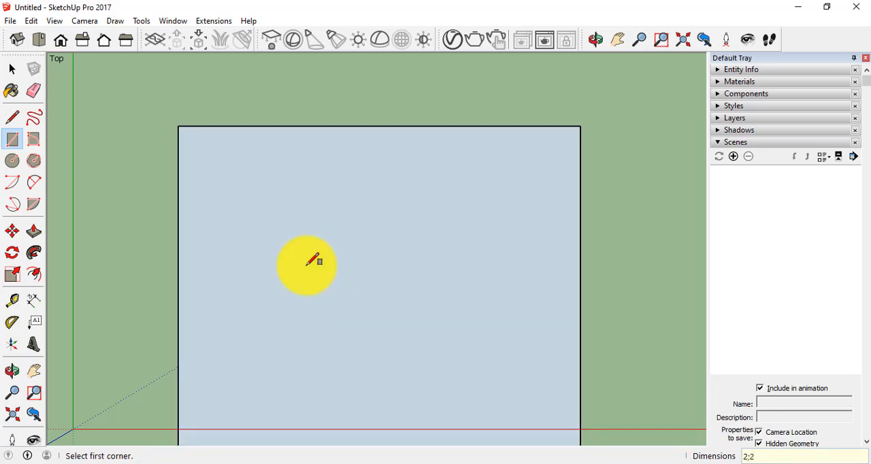
Select the rectangle's face with its edges and move it by a corner about 0.55 m along the green axis, clear of the red axis.
{"action": "scroll", "coordinate": [307, 265], "scroll_direction": "down", "scroll_amount": 3}
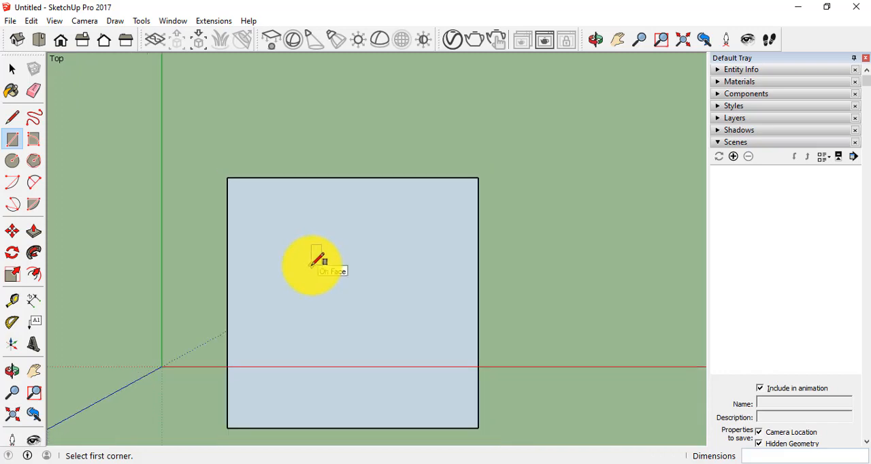
{"action": "left_click", "coordinate": [12, 69]}
{"action": "left_click", "coordinate": [344, 279]}
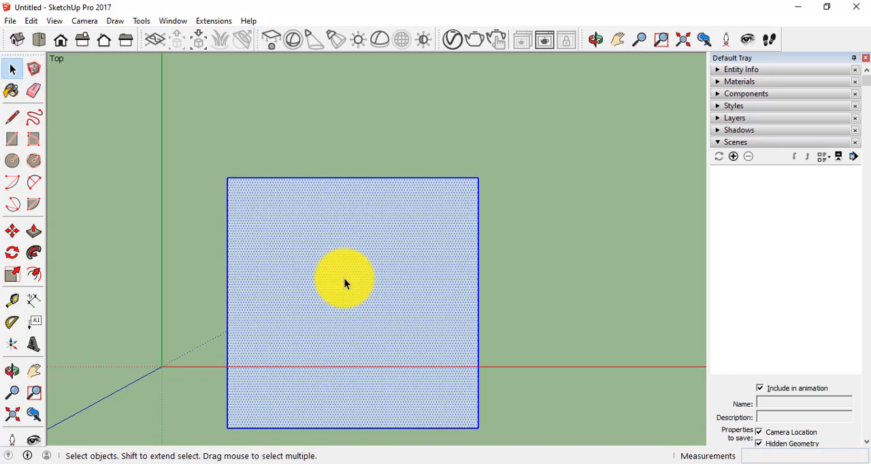
{"action": "left_click", "coordinate": [12, 231]}
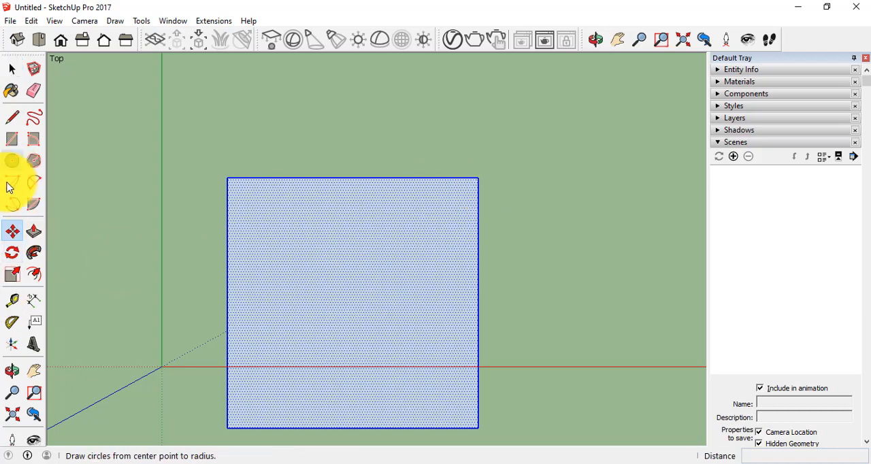
{"action": "left_click", "coordinate": [14, 232]}
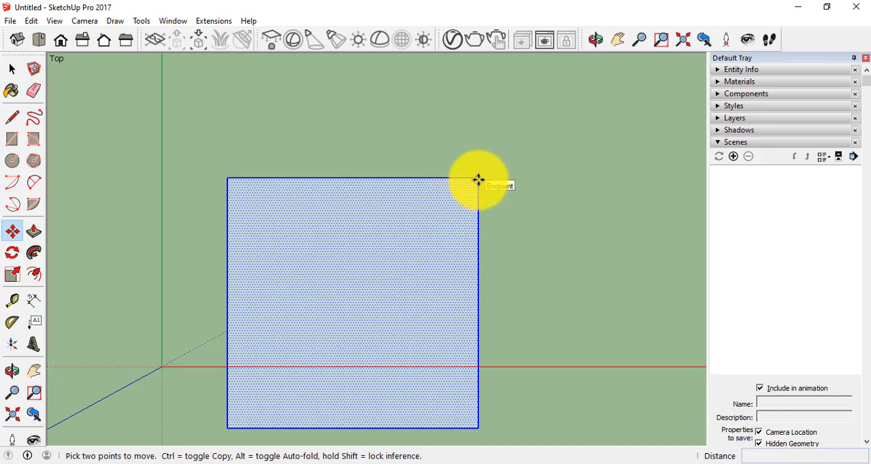
{"action": "left_click", "coordinate": [478, 179]}
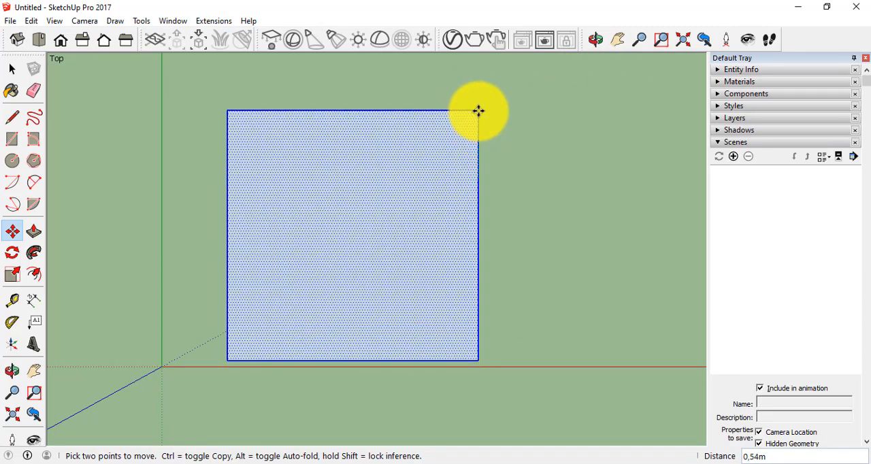
{"action": "left_click", "coordinate": [478, 109]}
Switch to the isometric view and move the rectangle about 0.23 m along the red axis towards the origin.
{"action": "left_click", "coordinate": [17, 39]}
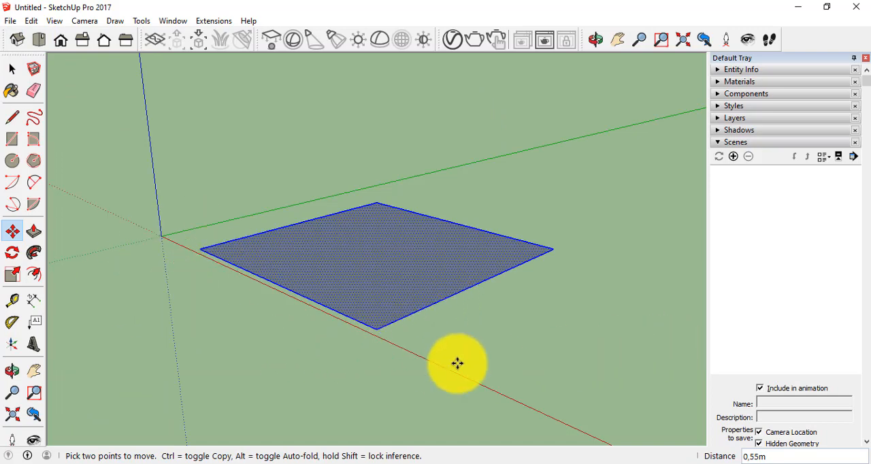
{"action": "scroll", "coordinate": [437, 365], "scroll_direction": "up", "scroll_amount": 4}
{"action": "scroll", "coordinate": [436, 366], "scroll_direction": "down", "scroll_amount": 3}
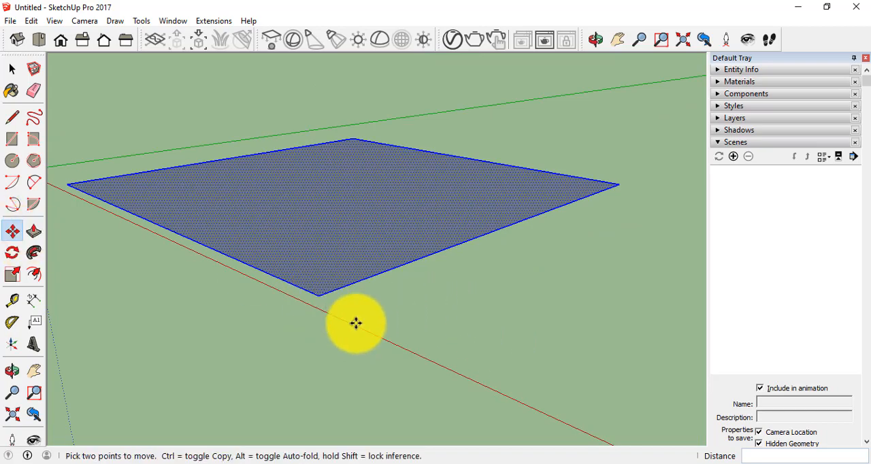
{"action": "left_click", "coordinate": [319, 303]}
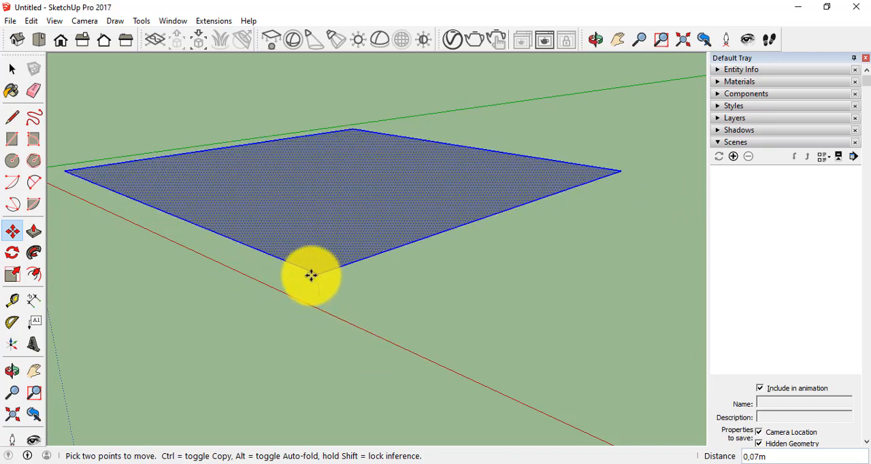
{"action": "left_click", "coordinate": [276, 271]}
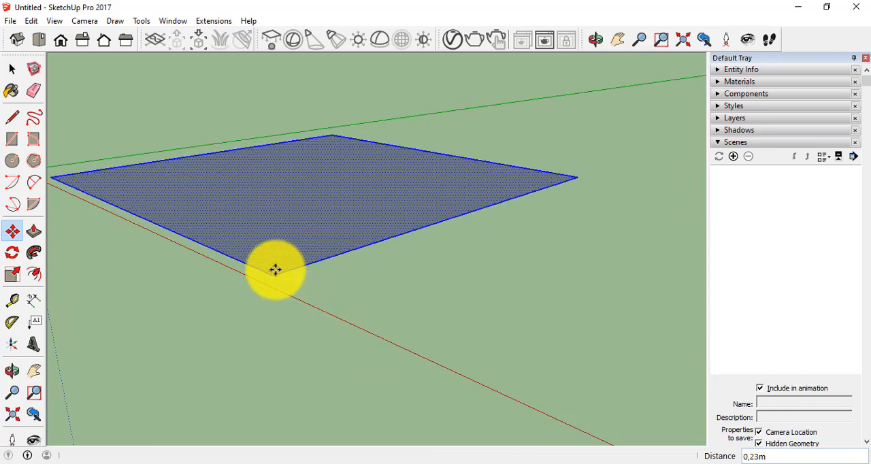
Return to the top view and dimension the rectangle's side farthest from the green axis, placing the dimension outside the rectangle.
{"action": "left_click", "coordinate": [40, 42]}
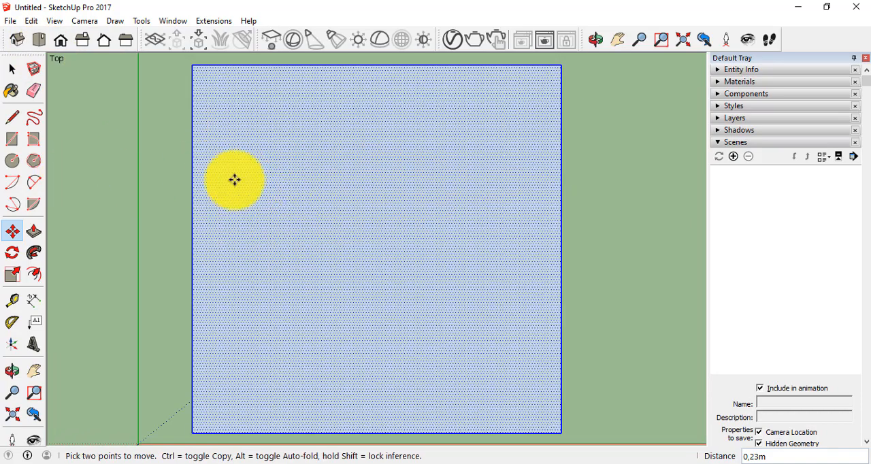
{"action": "scroll", "coordinate": [260, 181], "scroll_direction": "down", "scroll_amount": 1}
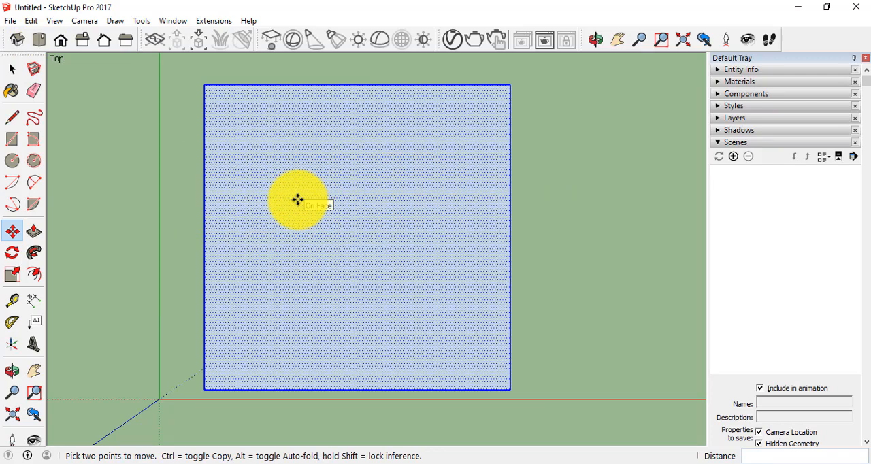
{"action": "left_click", "coordinate": [30, 301]}
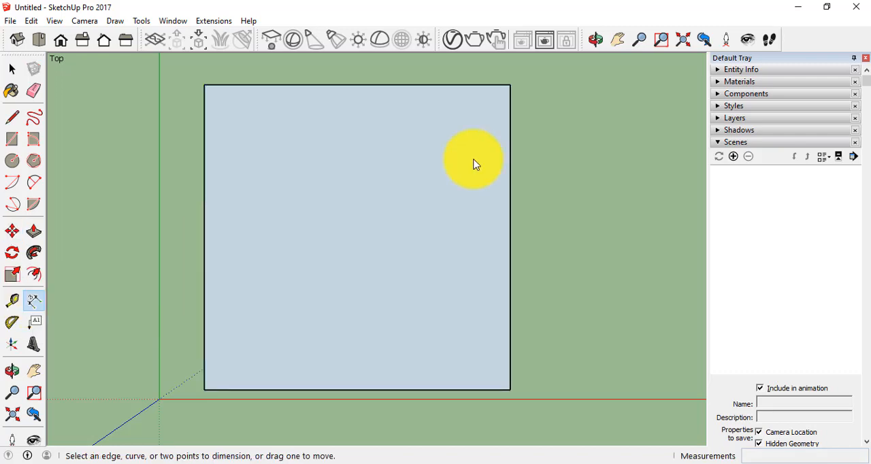
{"action": "left_click", "coordinate": [509, 85]}
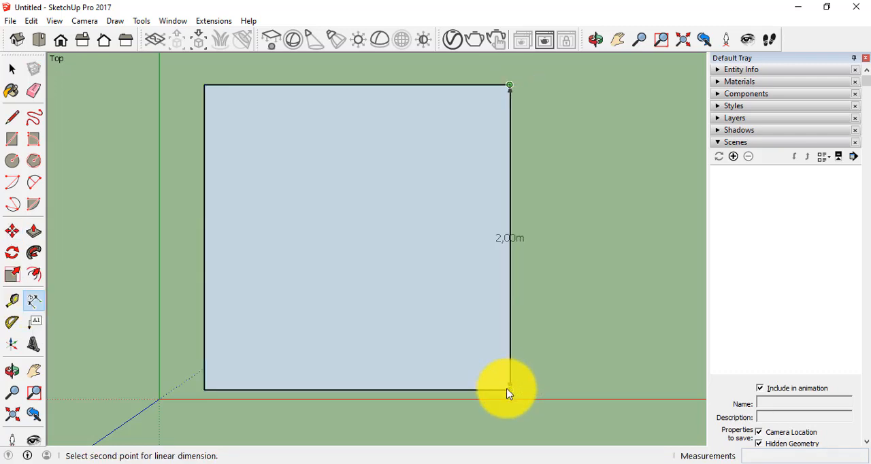
{"action": "left_click", "coordinate": [510, 389]}
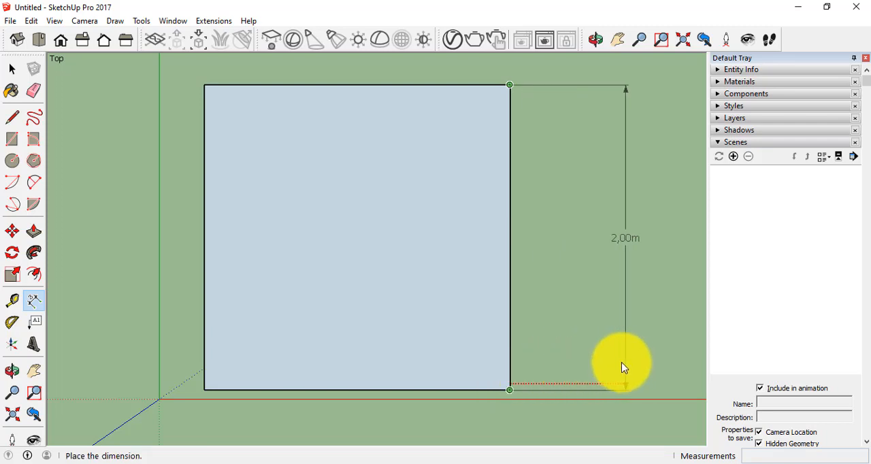
{"action": "left_click", "coordinate": [570, 361]}
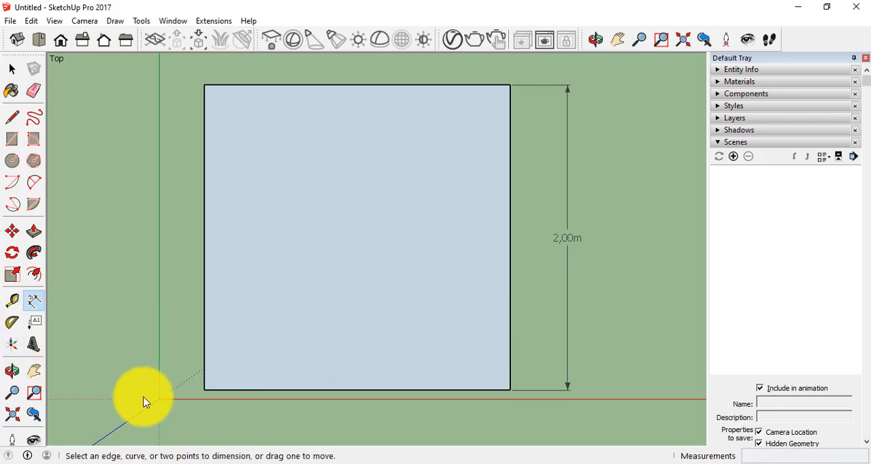
Dimension the rectangle's side nearest the red axis, placing the dimension outside the rectangle.
{"action": "left_click", "coordinate": [35, 308]}
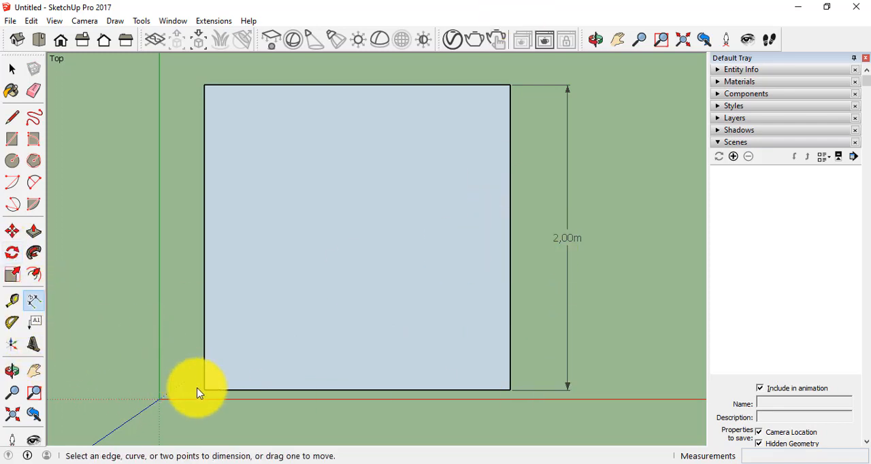
{"action": "left_click", "coordinate": [204, 390]}
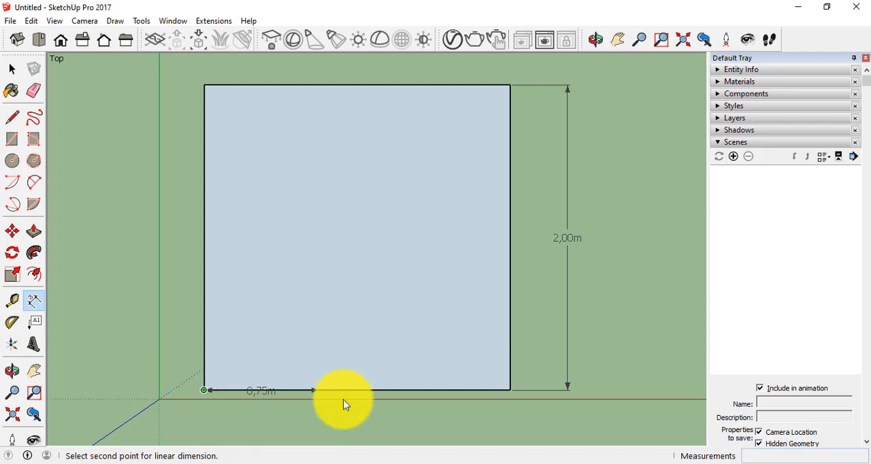
{"action": "left_click", "coordinate": [509, 390]}
{"action": "left_click", "coordinate": [501, 424]}
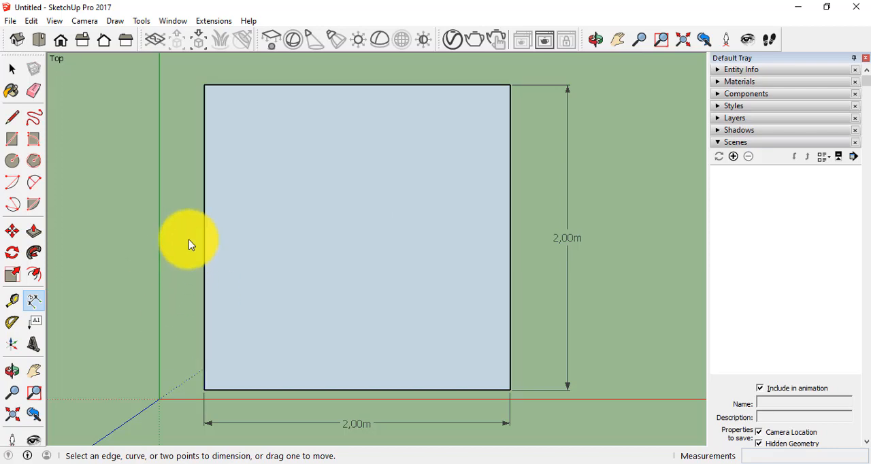
Select the rectangle together with both of its dimensions and delete everything.
{"action": "left_click", "coordinate": [12, 69]}
{"action": "left_click_drag", "start_coordinate": [179, 70], "coordinate": [611, 439]}
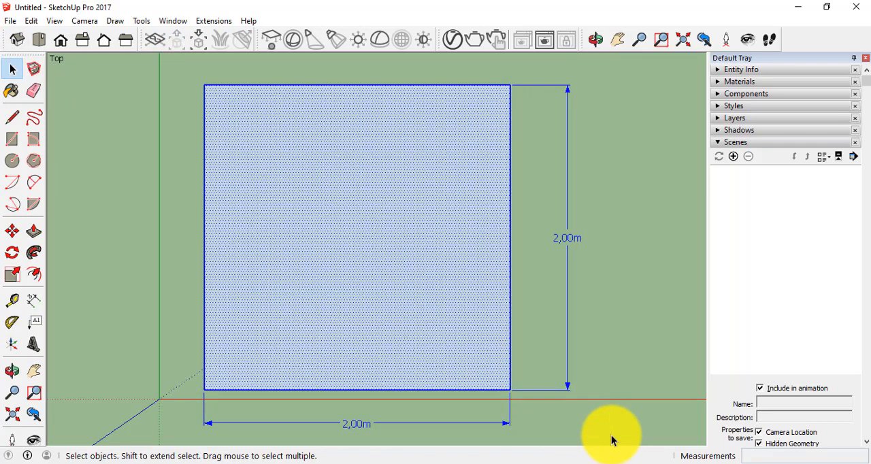
{"action": "key", "text": "Delete"}
Draw a 2 m by 2 m rectangle from a corner between the solid red and green axes, and undo it.
{"action": "left_click", "coordinate": [18, 141]}
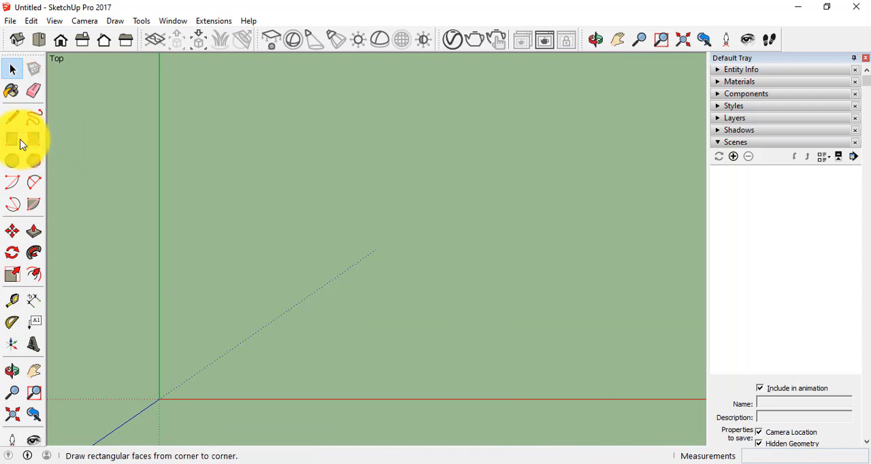
{"action": "left_click", "coordinate": [9, 141]}
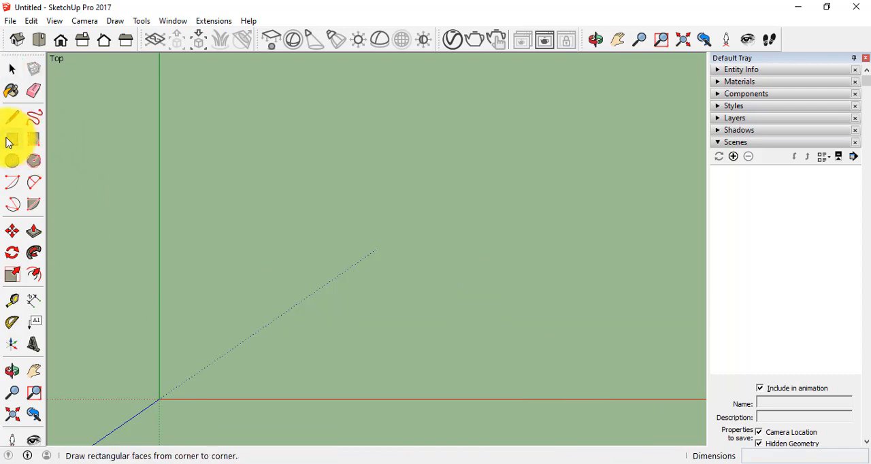
{"action": "left_click", "coordinate": [273, 142]}
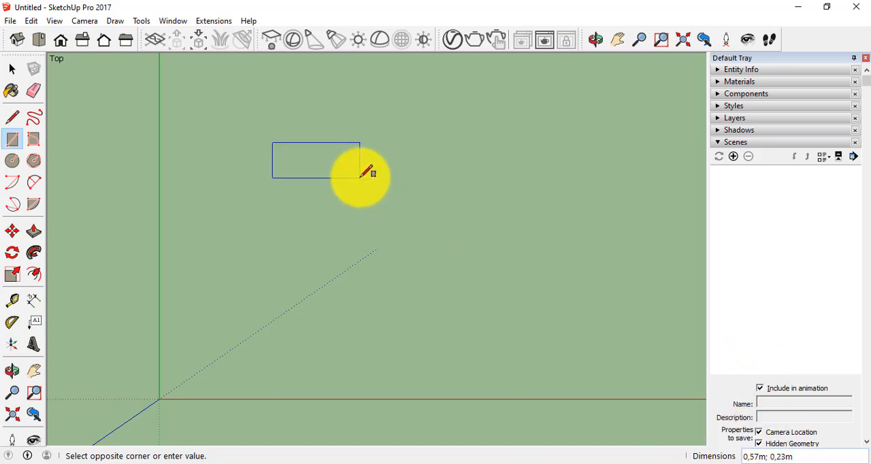
{"action": "type", "text": "2;2"}
{"action": "key", "text": "Return"}
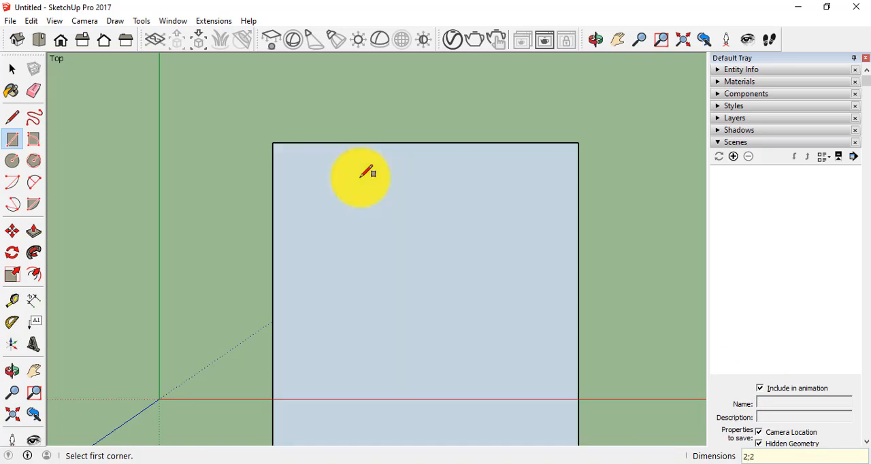
{"action": "key", "text": "ctrl+z"}
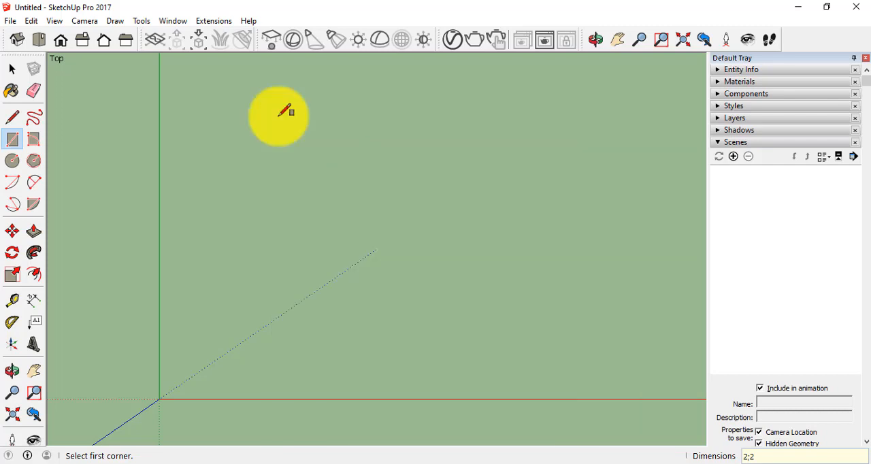
{"action": "left_click", "coordinate": [18, 72]}
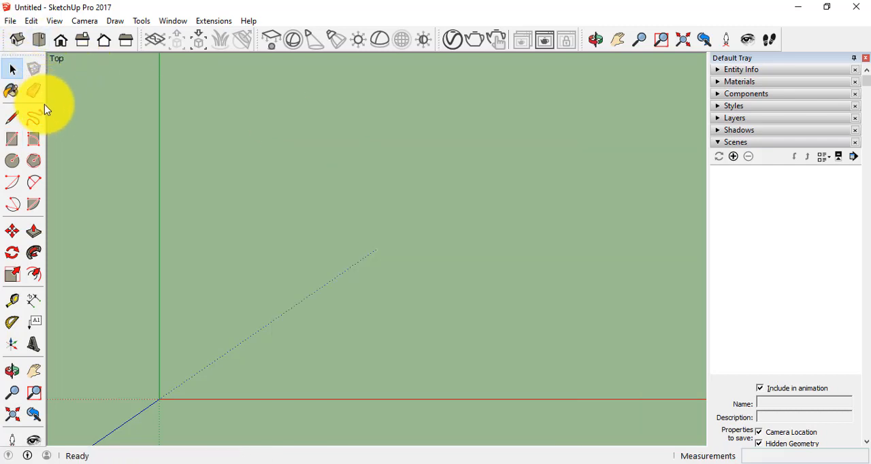
Draw a freehand rectangle about 1.39 m by 1.12 m between the solid red and green axes, clear of both.
{"action": "left_click", "coordinate": [15, 142]}
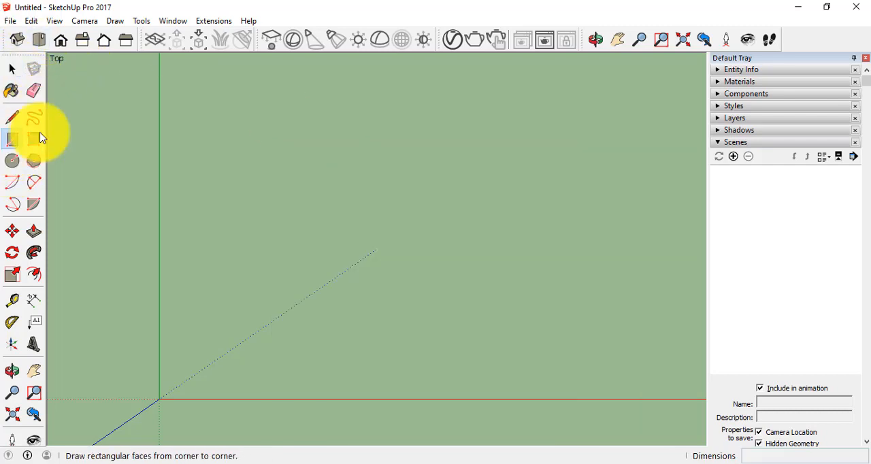
{"action": "left_click", "coordinate": [258, 97]}
{"action": "left_click", "coordinate": [472, 268]}
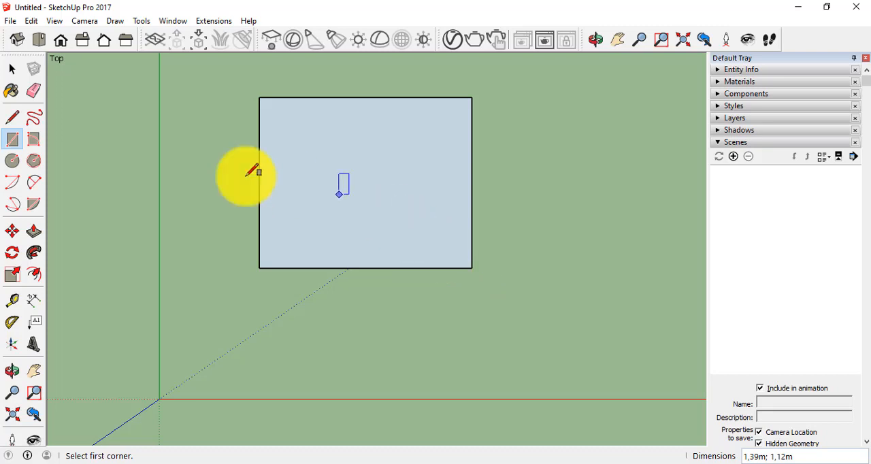
Paint the rectangle's face red with Color A05 from the Colors collection.
{"action": "left_click", "coordinate": [12, 68]}
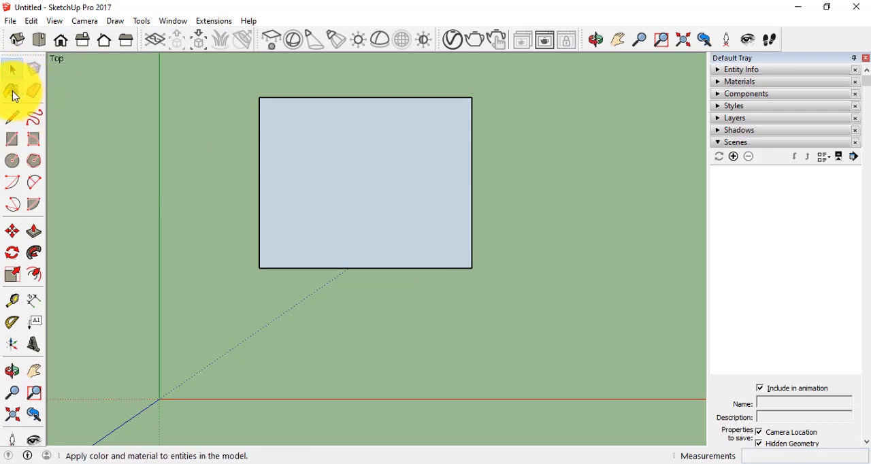
{"action": "left_click", "coordinate": [14, 91]}
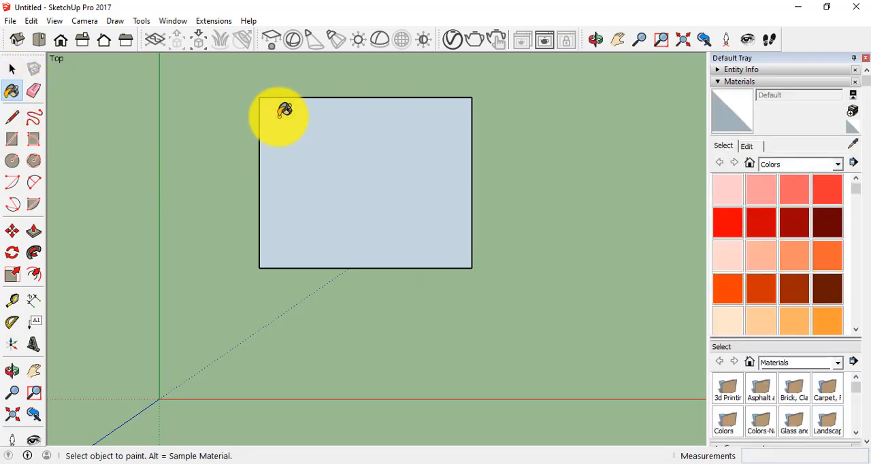
{"action": "left_click", "coordinate": [727, 222]}
{"action": "left_click", "coordinate": [390, 170]}
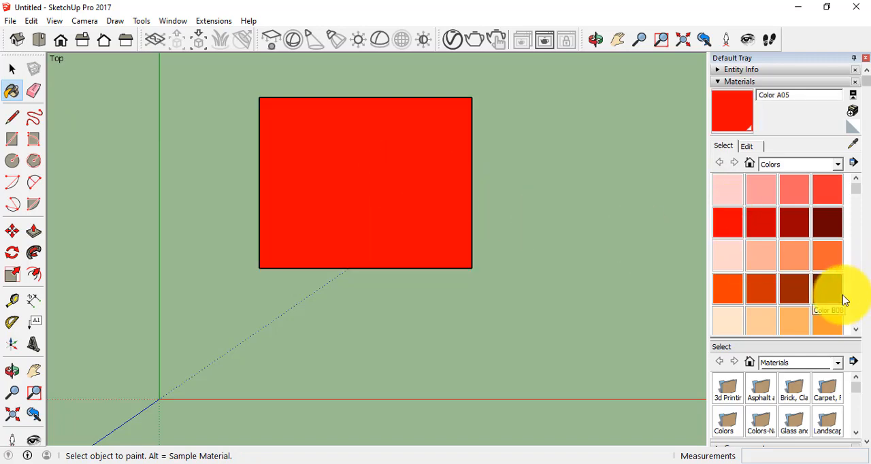
Browse the Glass and Mirrors and Roofing materials and paint the rectangle's face with Roofing Scalloped.
{"action": "left_click", "coordinate": [841, 167]}
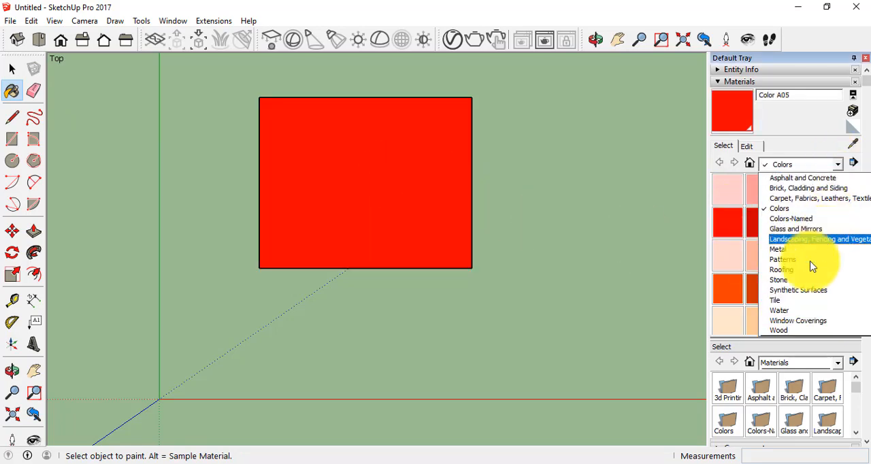
{"action": "left_click", "coordinate": [793, 229]}
{"action": "left_click", "coordinate": [838, 165]}
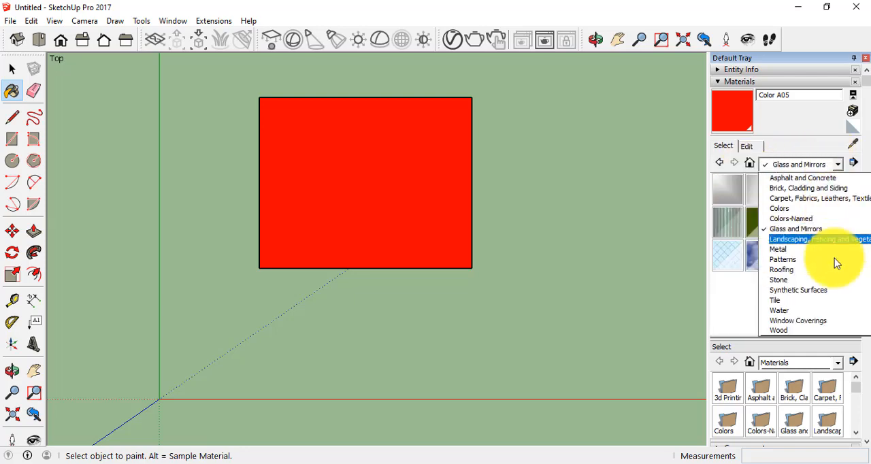
{"action": "left_click", "coordinate": [811, 270]}
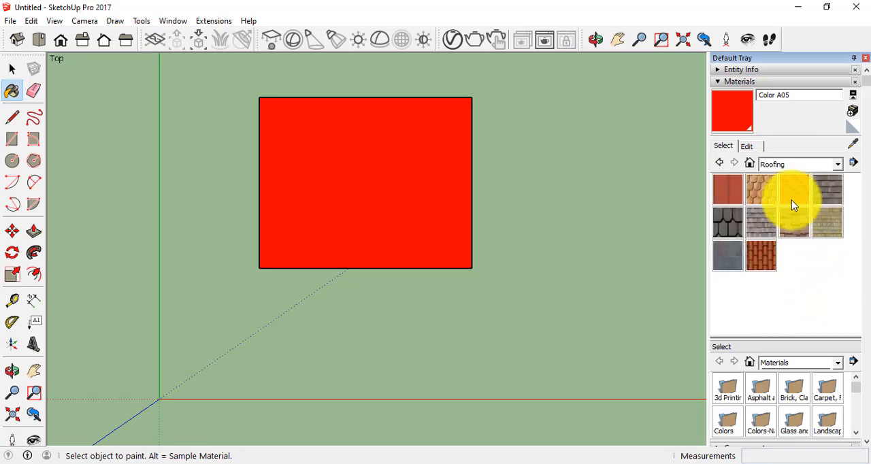
{"action": "left_click", "coordinate": [762, 192]}
{"action": "left_click", "coordinate": [327, 188]}
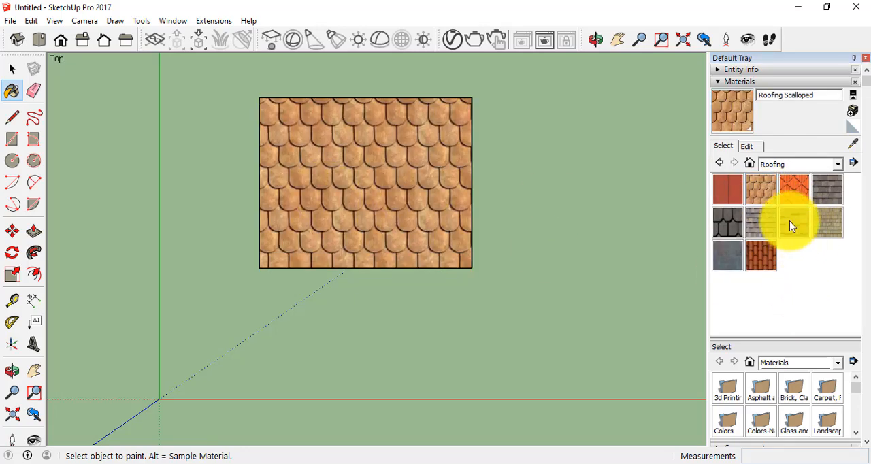
Browse the Water and Wood materials and paint the rectangle's face with Wood Floor.
{"action": "left_click", "coordinate": [838, 164]}
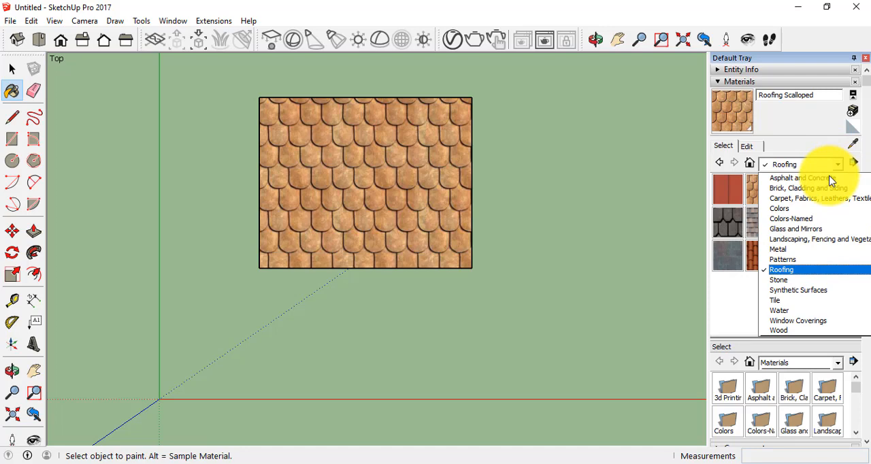
{"action": "left_click", "coordinate": [791, 310]}
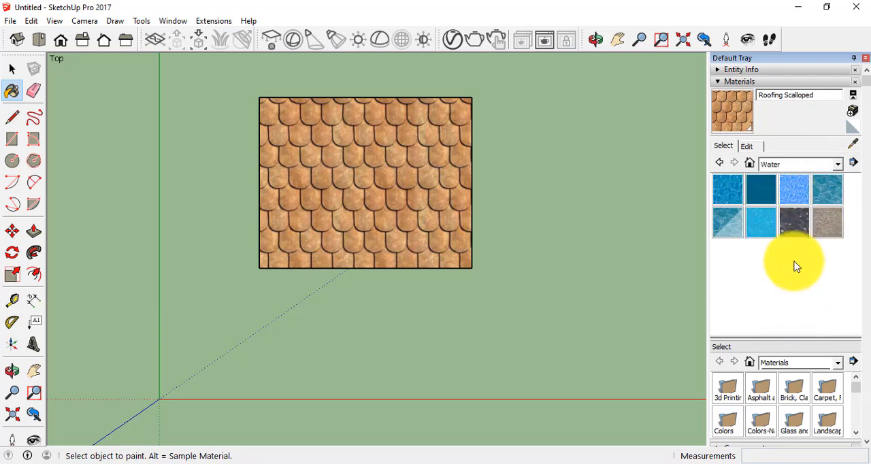
{"action": "left_click", "coordinate": [838, 170]}
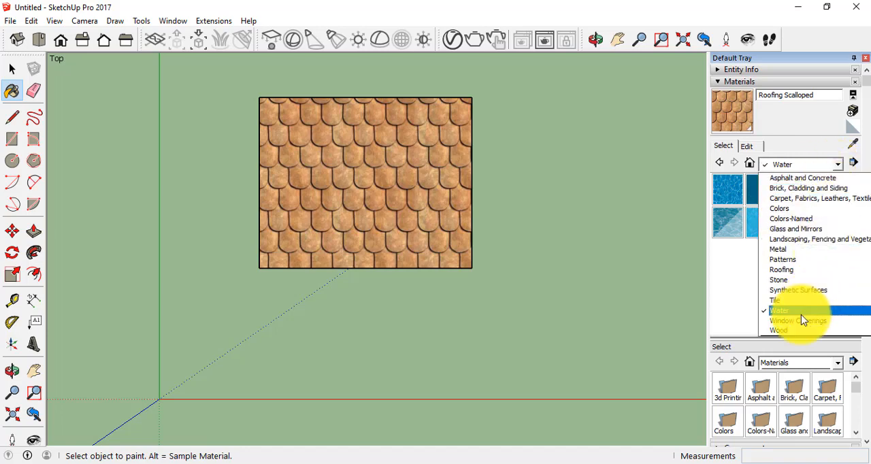
{"action": "left_click", "coordinate": [788, 332]}
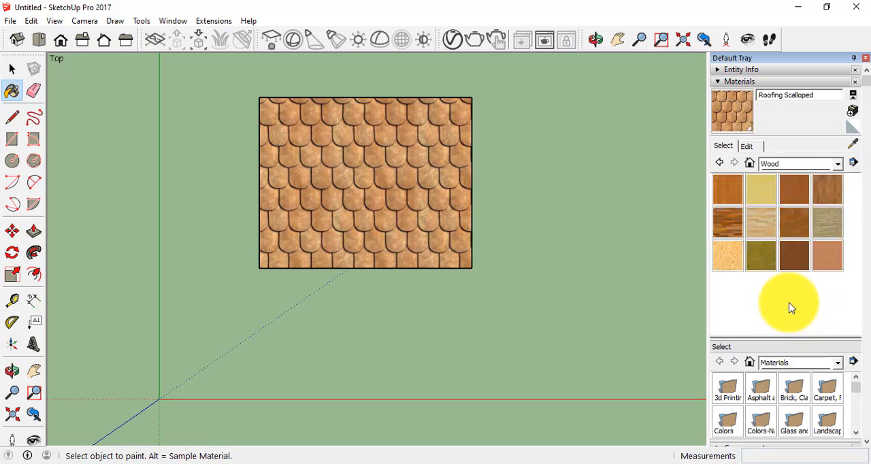
{"action": "left_click", "coordinate": [830, 197]}
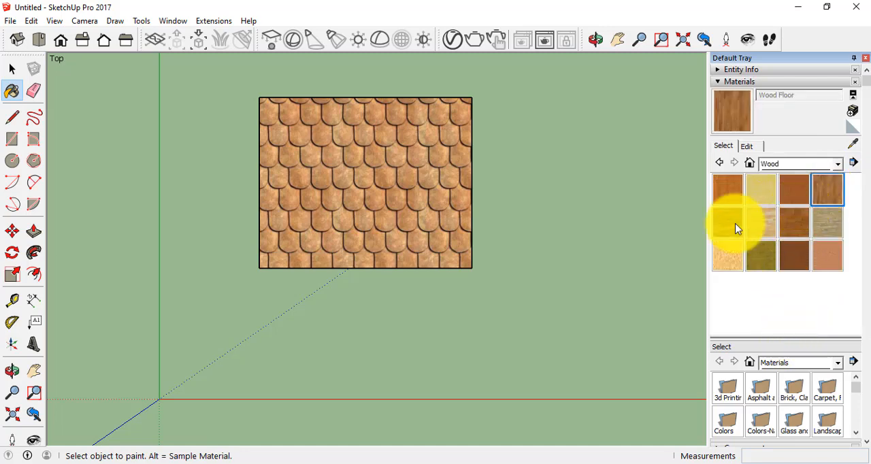
{"action": "left_click", "coordinate": [381, 198]}
Paint the rectangle's face with Carpet Berber Multi from the carpet, fabrics and leathers collection.
{"action": "left_click", "coordinate": [838, 165]}
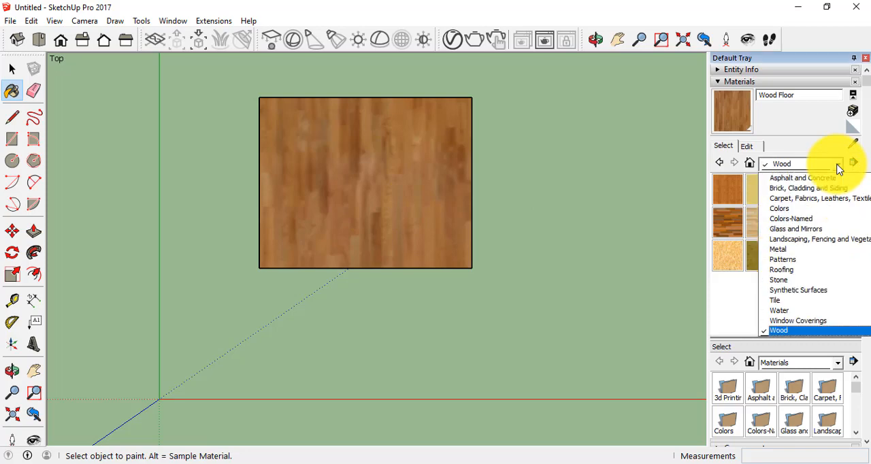
{"action": "left_click", "coordinate": [810, 198]}
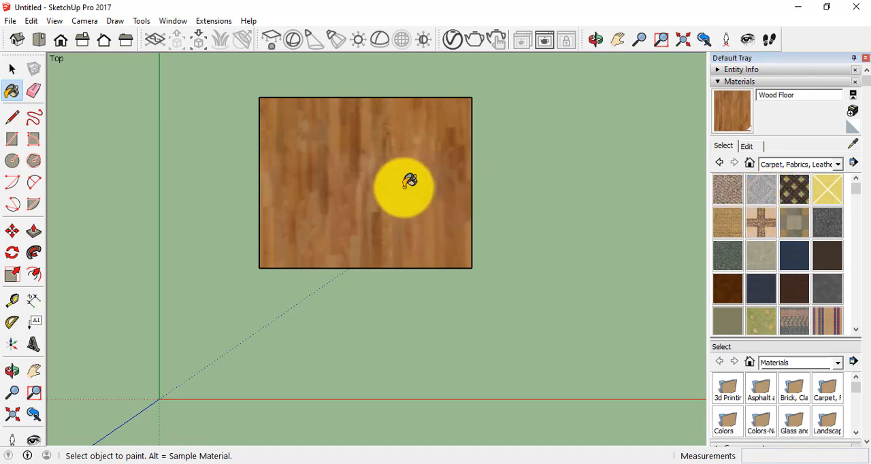
{"action": "left_click", "coordinate": [725, 192]}
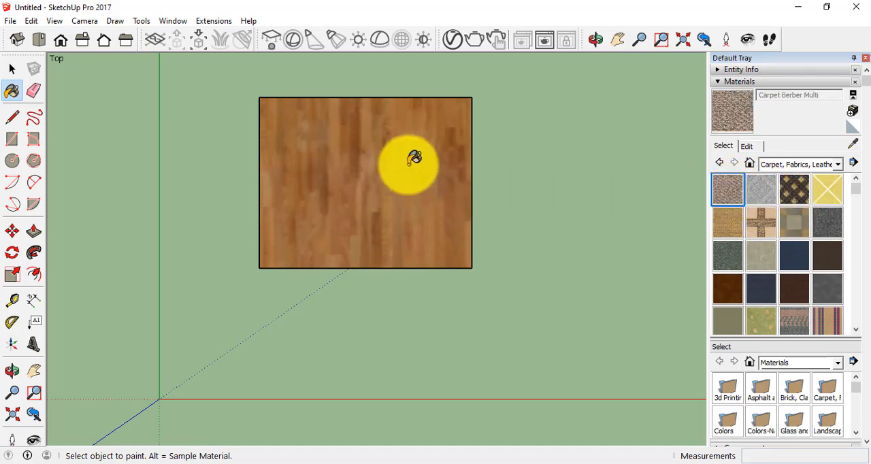
{"action": "left_click", "coordinate": [377, 159]}
{"action": "left_click", "coordinate": [837, 164]}
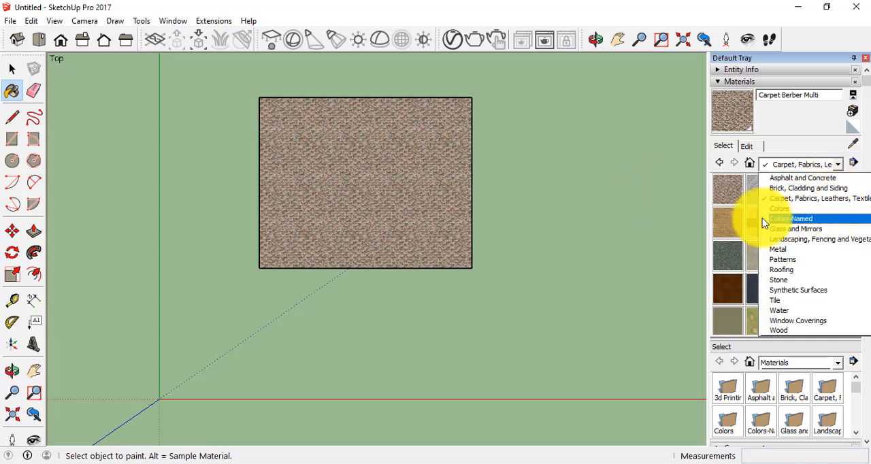
{"action": "left_click", "coordinate": [823, 164]}
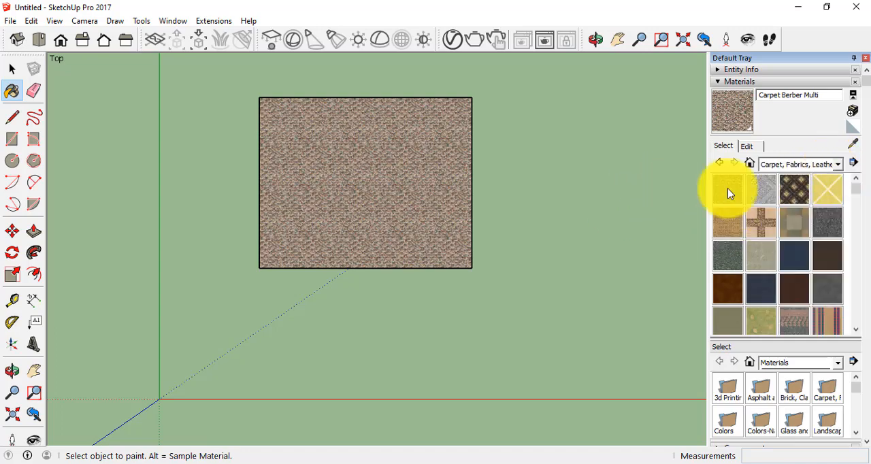
{"action": "left_click", "coordinate": [13, 90]}
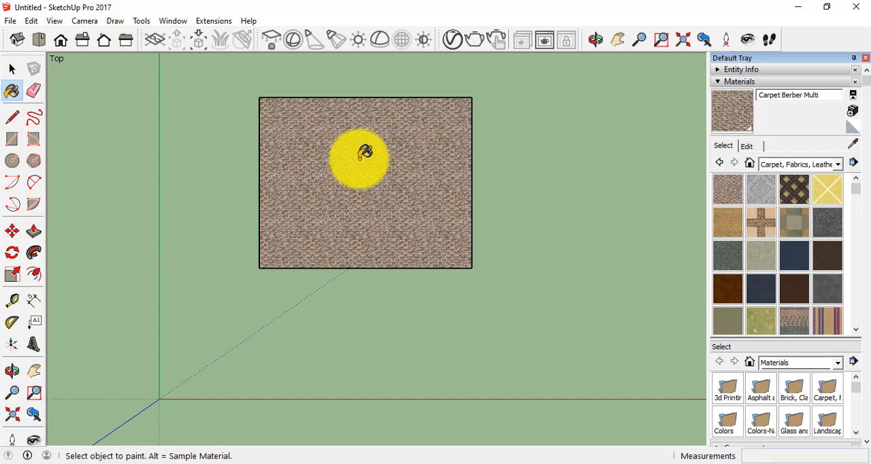
Erase the rectangle's edge farthest from the red axis with the Eraser, and undo the erasure.
{"action": "left_click", "coordinate": [33, 92]}
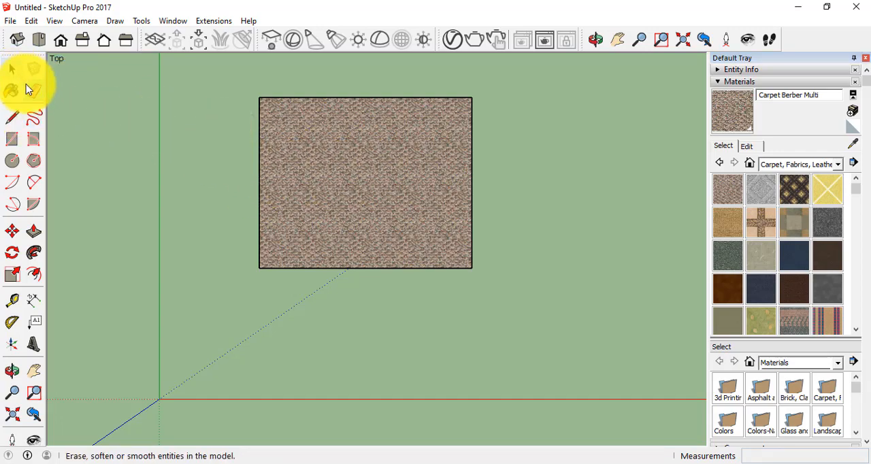
{"action": "left_click", "coordinate": [328, 97]}
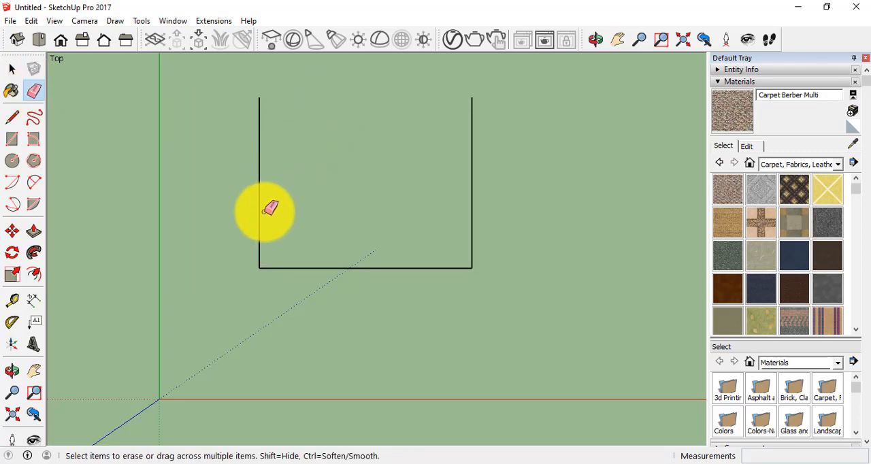
{"action": "key", "text": "ctrl+z"}
Select the edge farthest from the red axis along with its face, and remove that edge with the Eraser.
{"action": "left_click", "coordinate": [12, 70]}
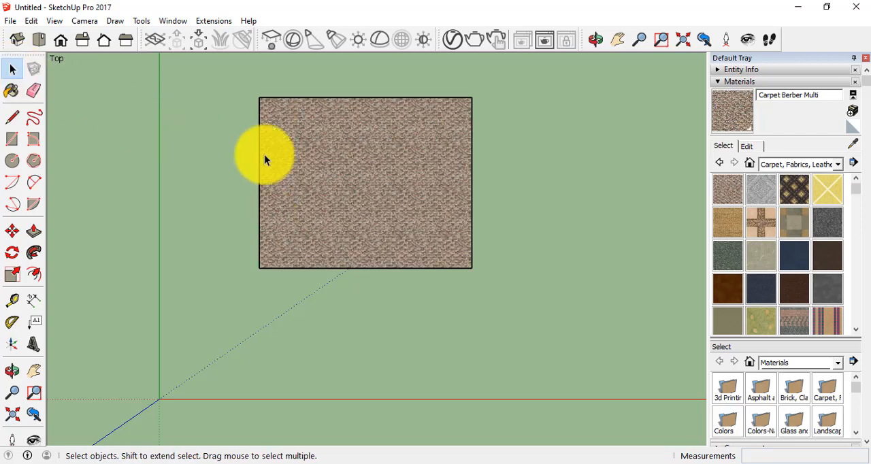
{"action": "double_click", "coordinate": [364, 97]}
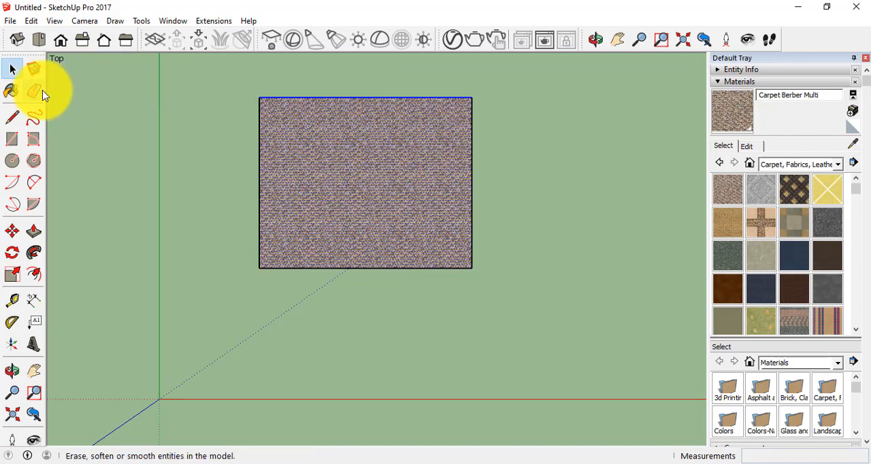
{"action": "left_click", "coordinate": [34, 90]}
{"action": "left_click", "coordinate": [365, 97]}
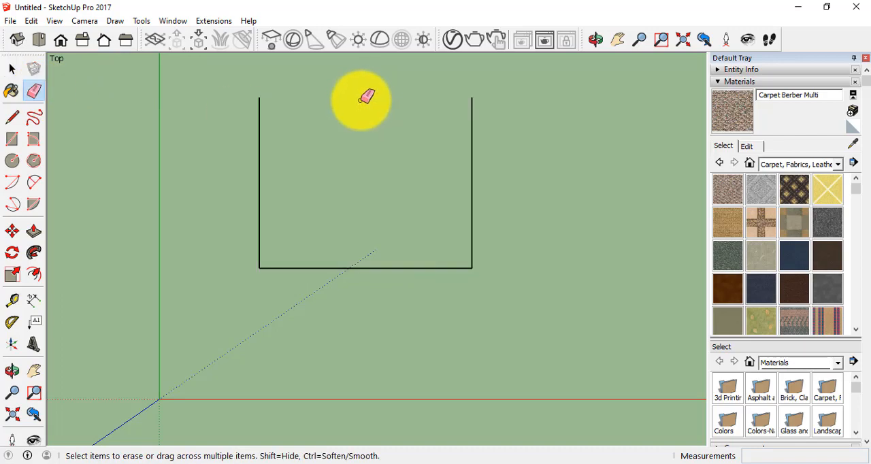
Undo the Eraser's removal of the rectangle's edge farthest from the red axis.
{"action": "left_click", "coordinate": [13, 71]}
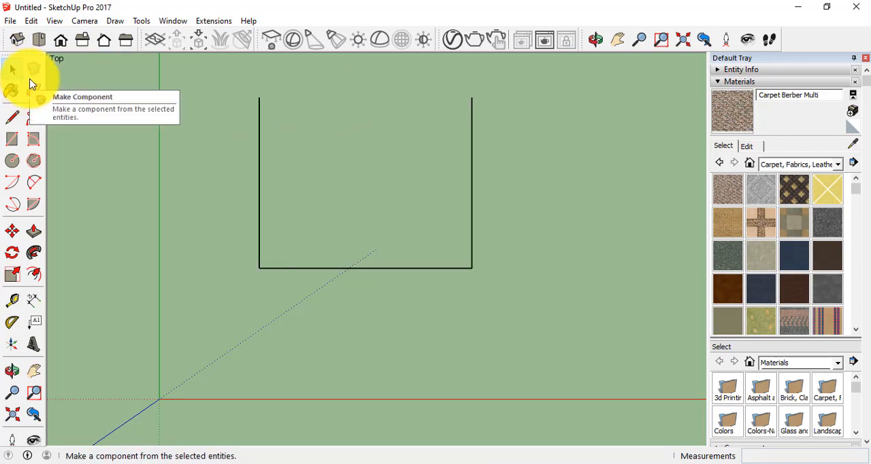
{"action": "key", "text": "ctrl+z"}
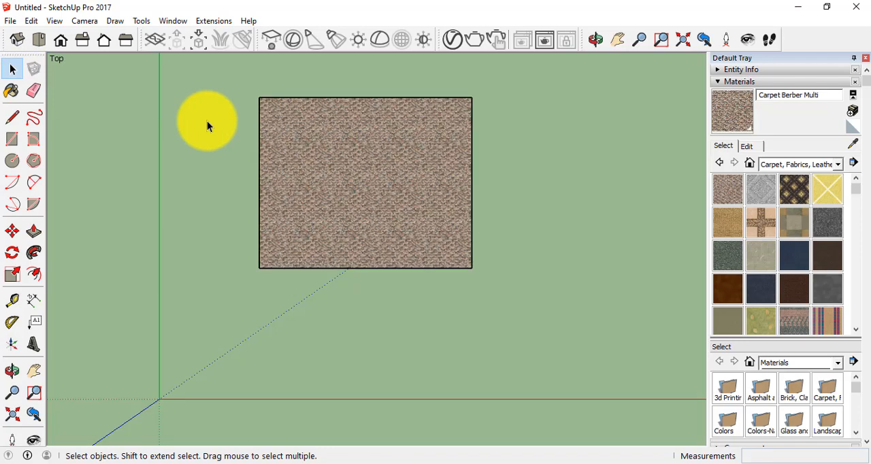
Select and delete the rectangle's edge farthest from the red axis without the Eraser, and undo the deletion.
{"action": "left_click", "coordinate": [17, 74]}
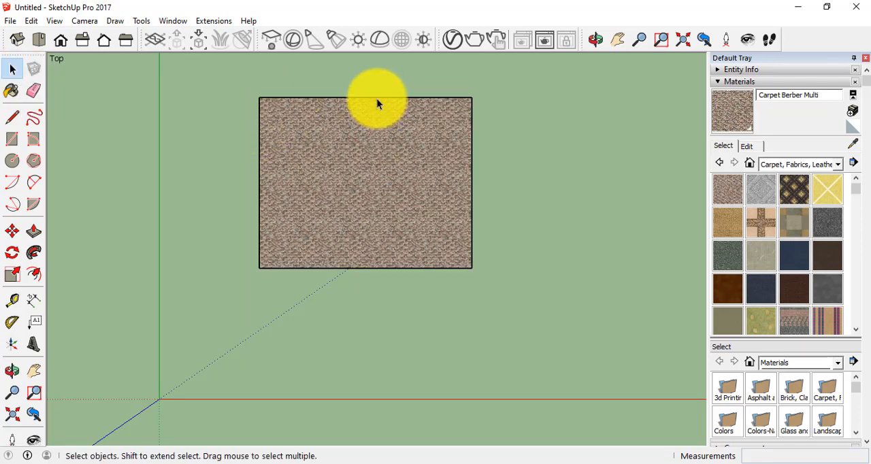
{"action": "left_click", "coordinate": [376, 98]}
{"action": "key", "text": "Delete"}
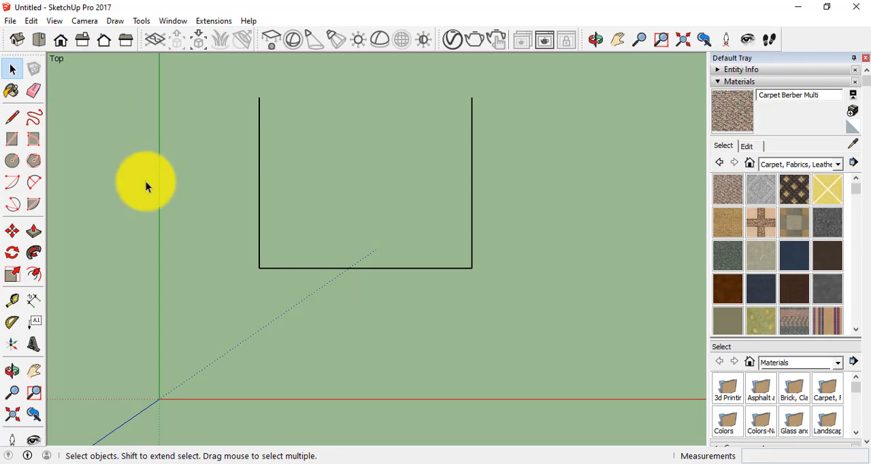
{"action": "key", "text": "ctrl+z"}
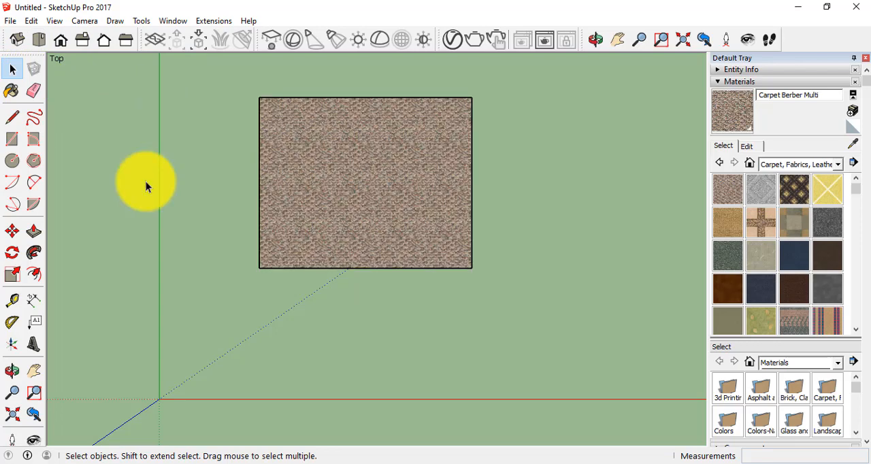
Select and delete only the rectangle's carpeted face, and undo the deletion.
{"action": "left_click", "coordinate": [394, 199]}
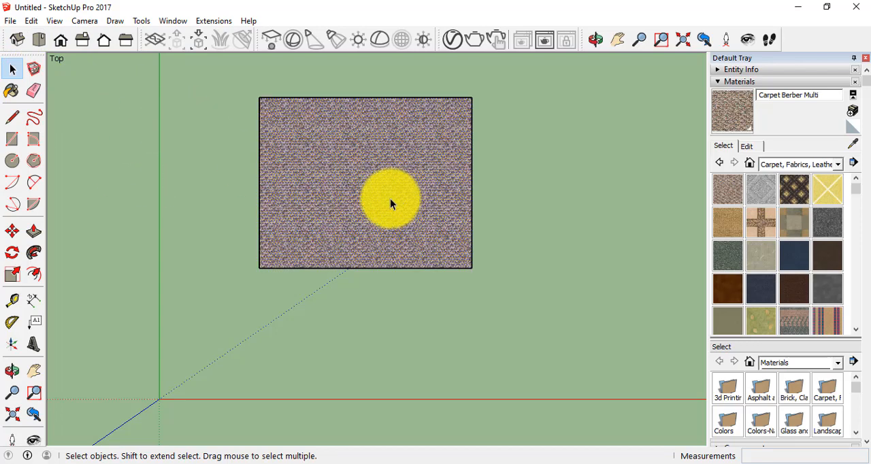
{"action": "key", "text": "Delete"}
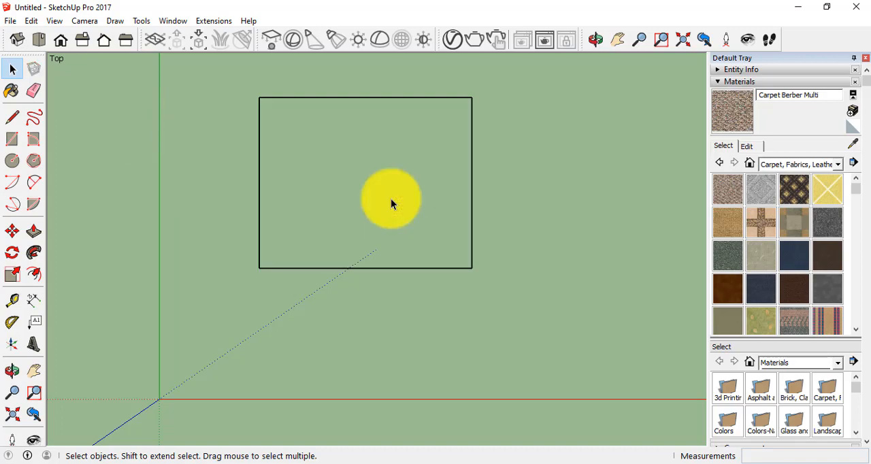
{"action": "key", "text": "ctrl+z"}
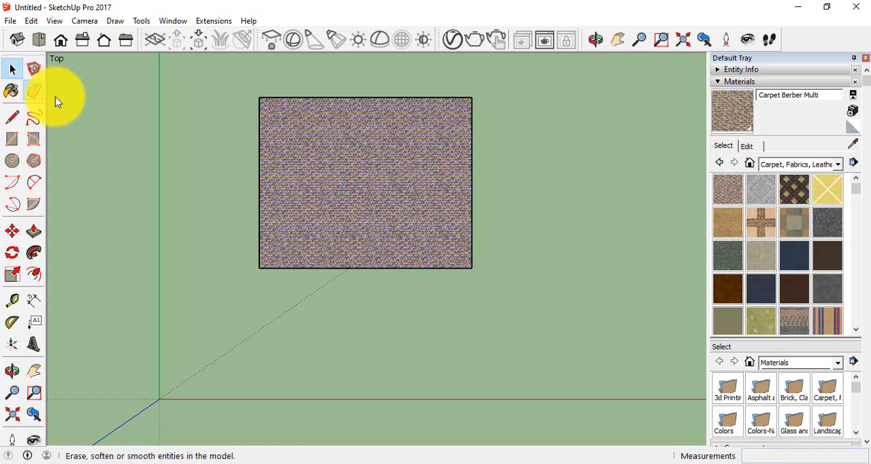
Delete the still-selected carpeted face once more, and restore it by undoing.
{"action": "left_click", "coordinate": [34, 91]}
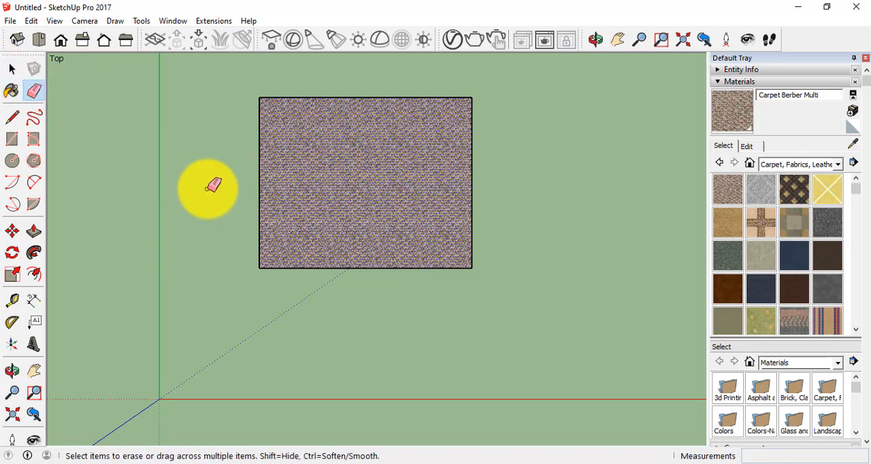
{"action": "left_click", "coordinate": [11, 69]}
{"action": "key", "text": "Delete"}
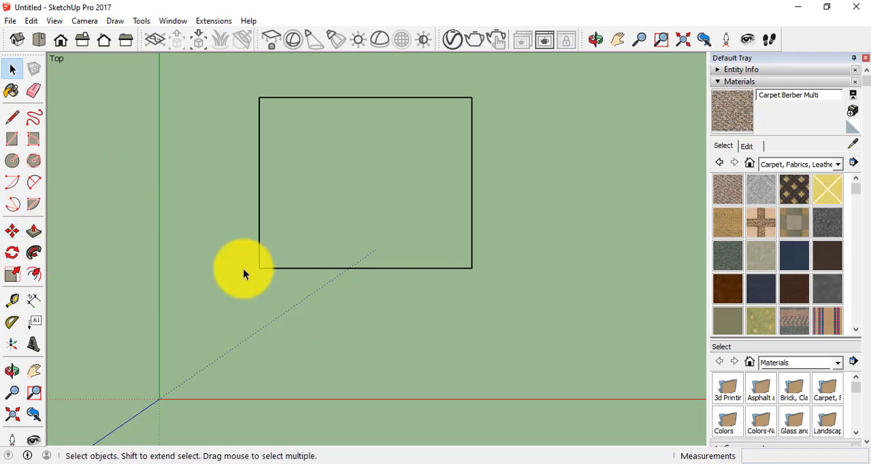
{"action": "key", "text": "ctrl+z"}
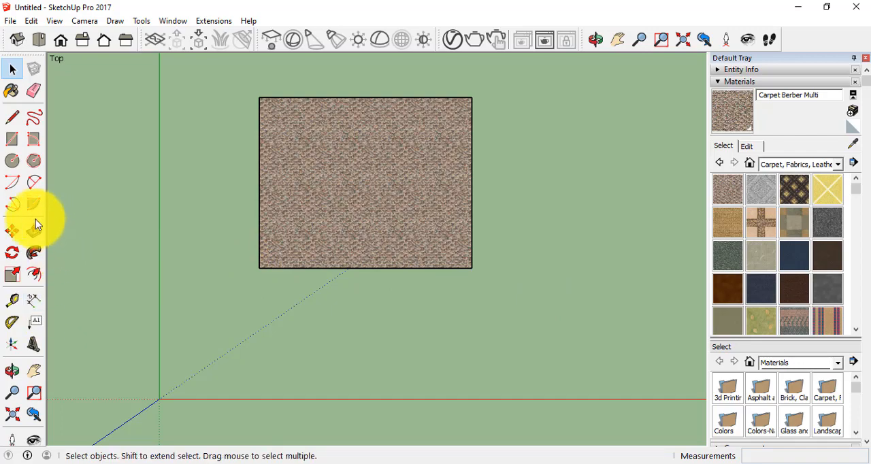
Push/Pull the carpeted rectangle's face upward by about 0.75 m to form a box.
{"action": "left_click", "coordinate": [18, 40]}
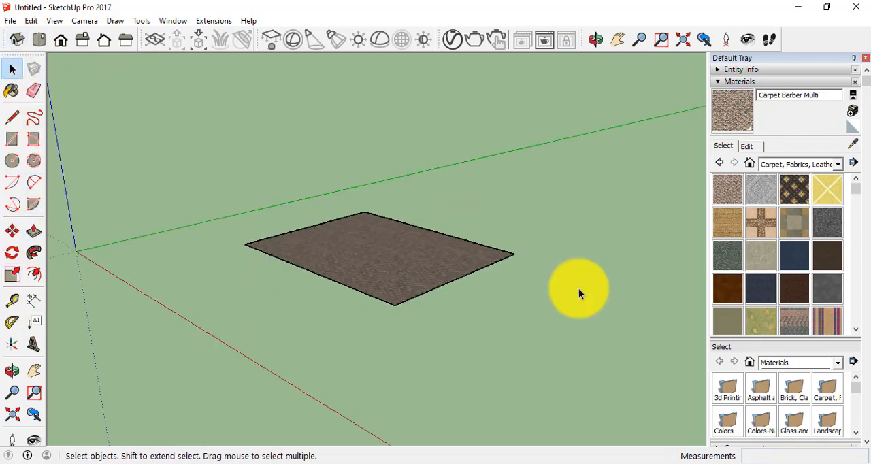
{"action": "scroll", "coordinate": [578, 288], "scroll_direction": "up", "scroll_amount": 3}
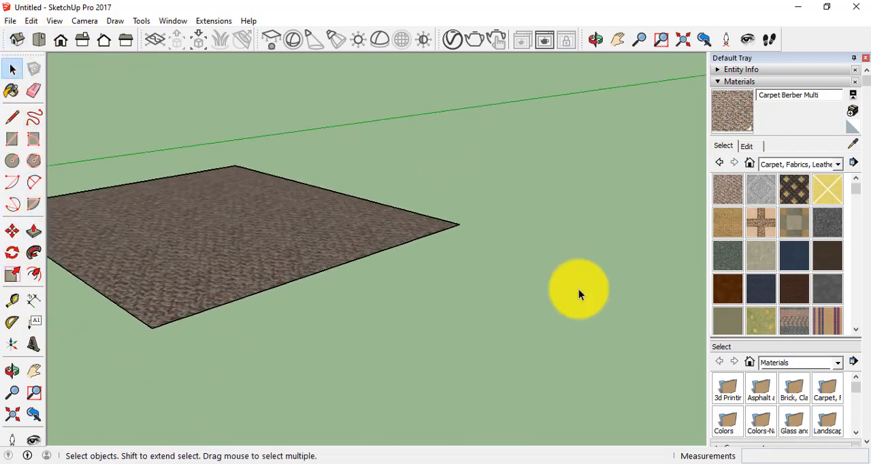
{"action": "left_click", "coordinate": [34, 370]}
{"action": "left_click_drag", "start_coordinate": [168, 374], "coordinate": [268, 423]}
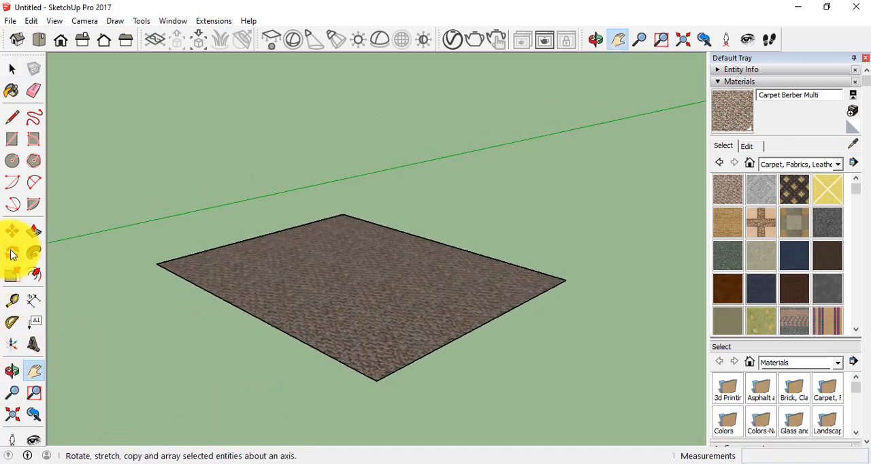
{"action": "left_click", "coordinate": [34, 231]}
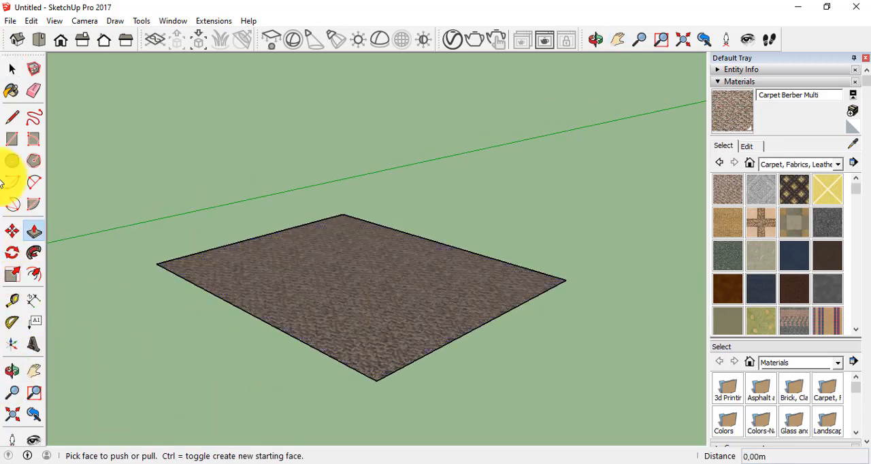
{"action": "left_click", "coordinate": [12, 69]}
{"action": "left_click", "coordinate": [323, 285]}
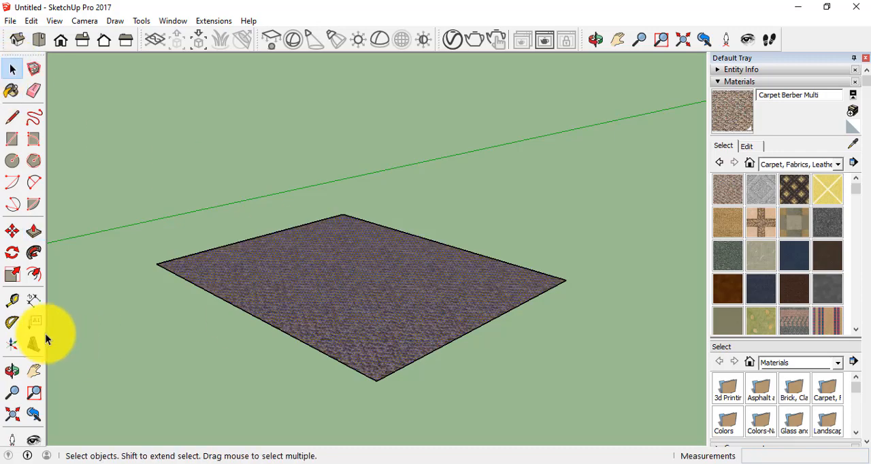
{"action": "left_click", "coordinate": [34, 231]}
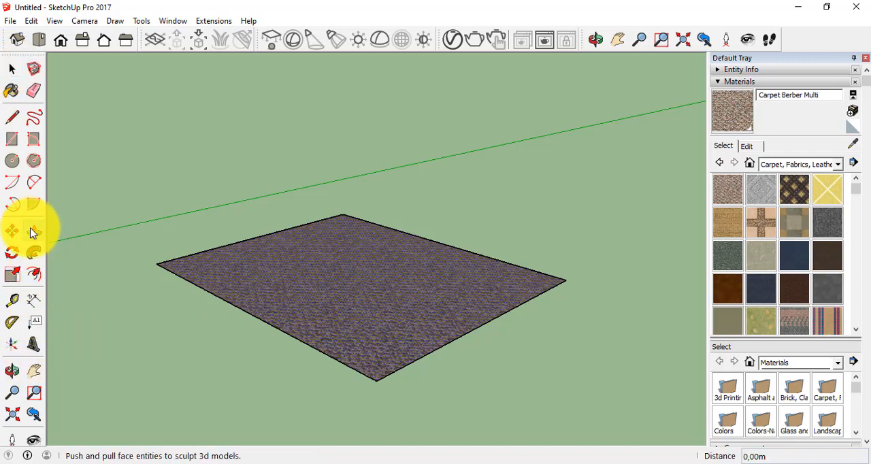
{"action": "left_click", "coordinate": [342, 290]}
{"action": "left_click_drag", "start_coordinate": [329, 108], "coordinate": [330, 106]}
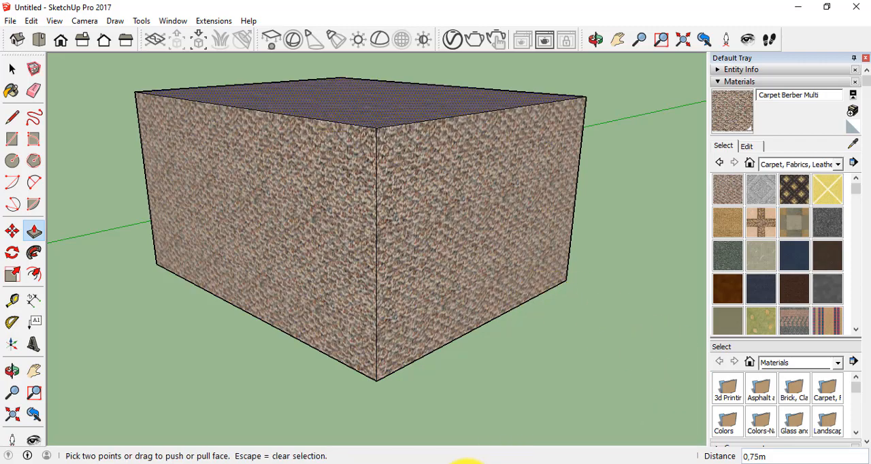
{"action": "left_click", "coordinate": [466, 463]}
{"action": "left_click", "coordinate": [812, 418]}
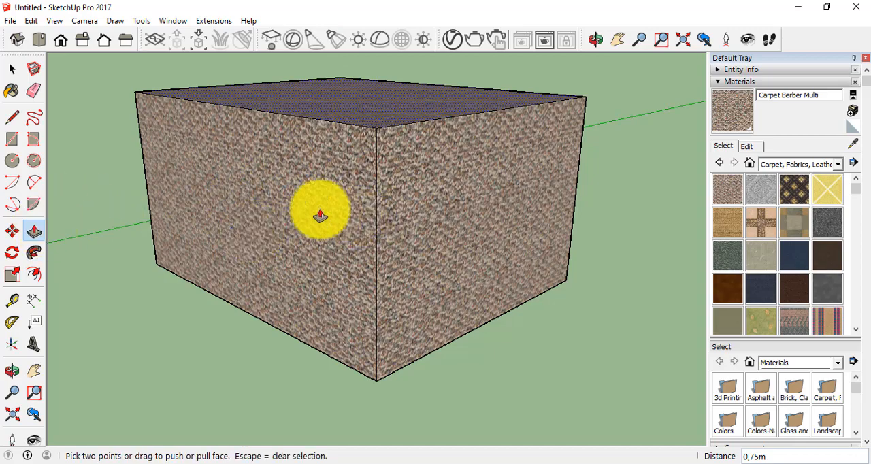
Select the box's visible side faces one at a time, finishing with the long side facing away from the green axis's far end.
{"action": "left_click", "coordinate": [11, 68]}
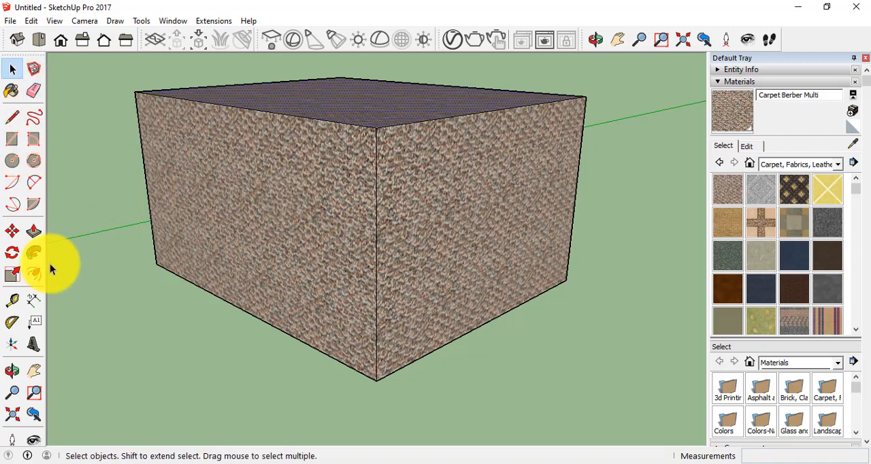
{"action": "left_click", "coordinate": [275, 214]}
{"action": "left_click", "coordinate": [469, 221]}
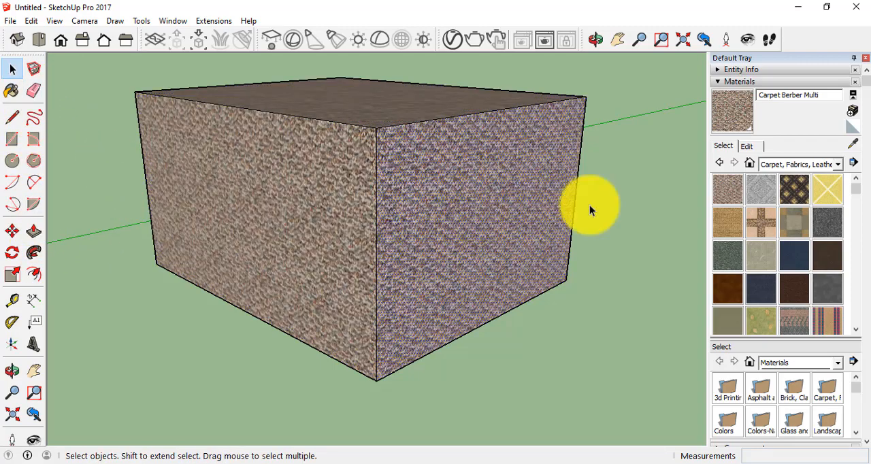
{"action": "left_click", "coordinate": [230, 178]}
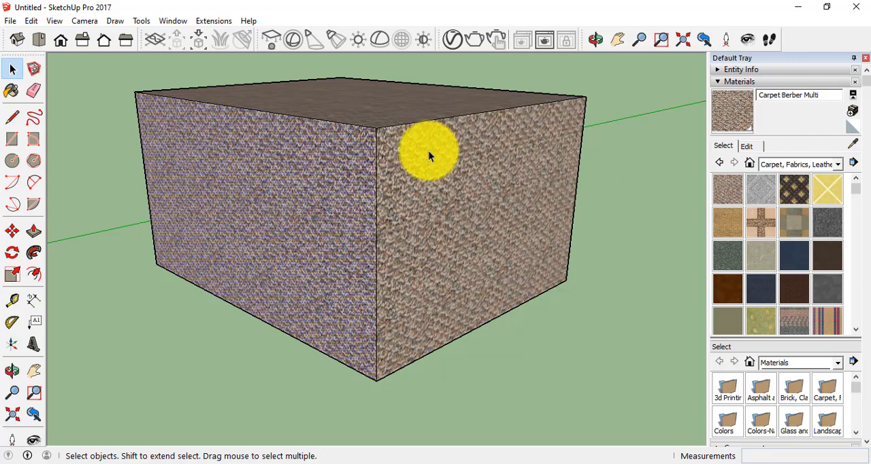
Paint the selected side face of the box with Wood Floor from the Wood materials collection.
{"action": "left_click", "coordinate": [837, 163]}
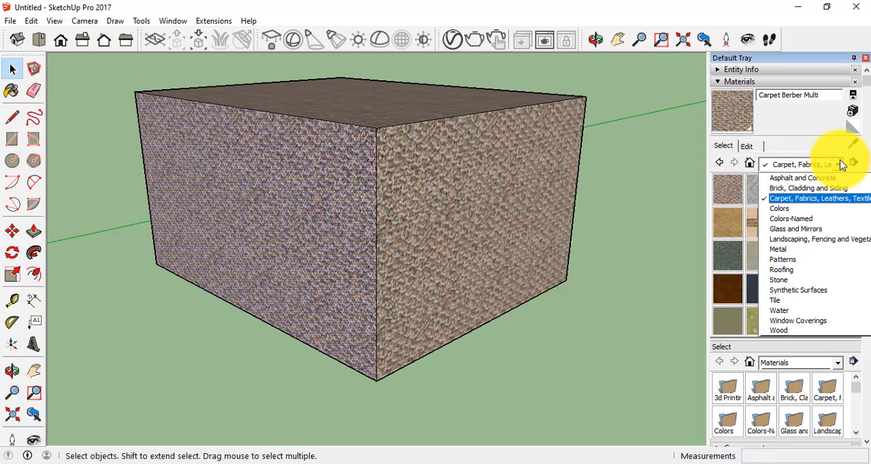
{"action": "left_click", "coordinate": [832, 228]}
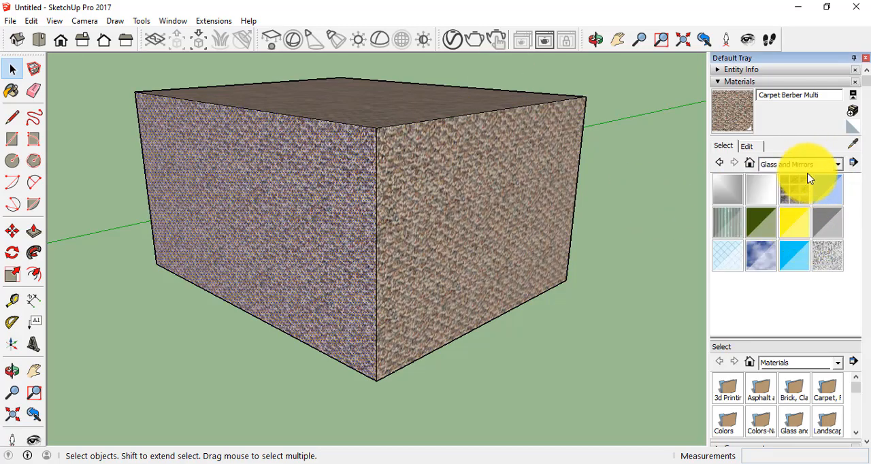
{"action": "left_click", "coordinate": [836, 165]}
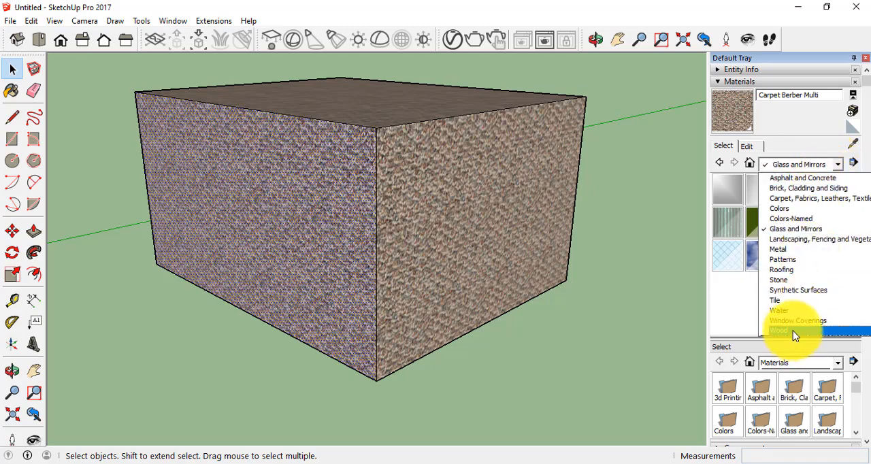
{"action": "left_click", "coordinate": [791, 331]}
{"action": "left_click", "coordinate": [837, 164]}
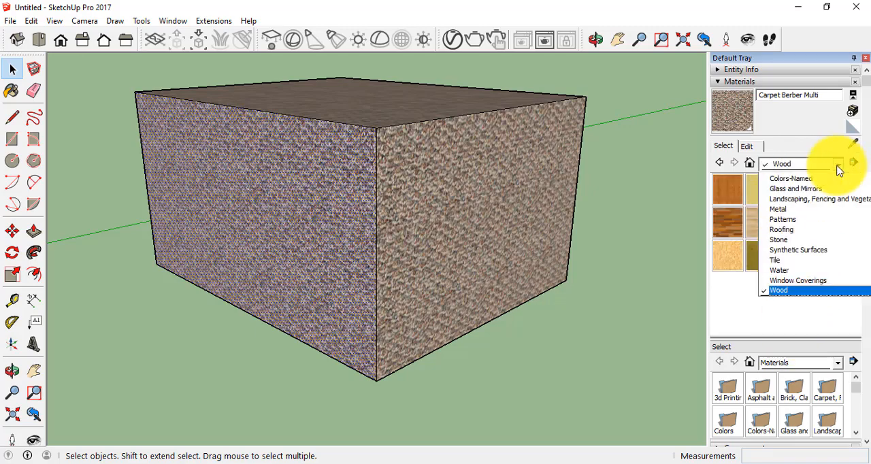
{"action": "left_click", "coordinate": [838, 166]}
{"action": "left_click", "coordinate": [827, 189]}
{"action": "left_click", "coordinate": [296, 210]}
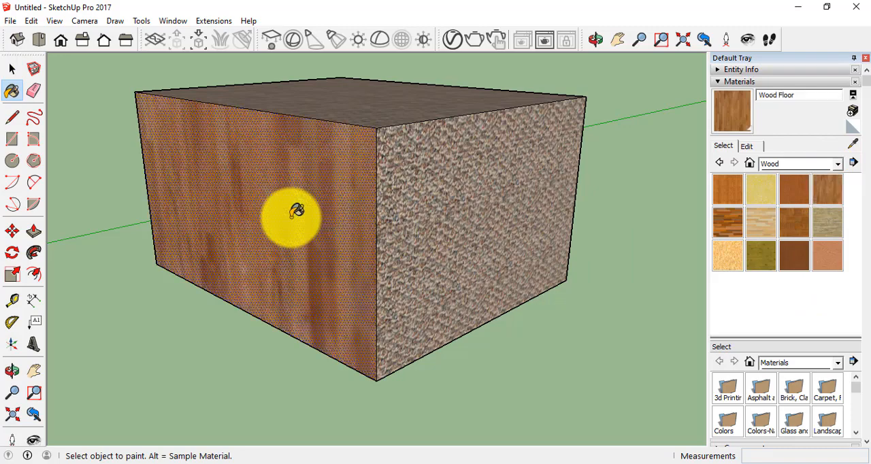
Paint the adjacent visible side face of the box with Wood Board Cork.
{"action": "left_click", "coordinate": [765, 191]}
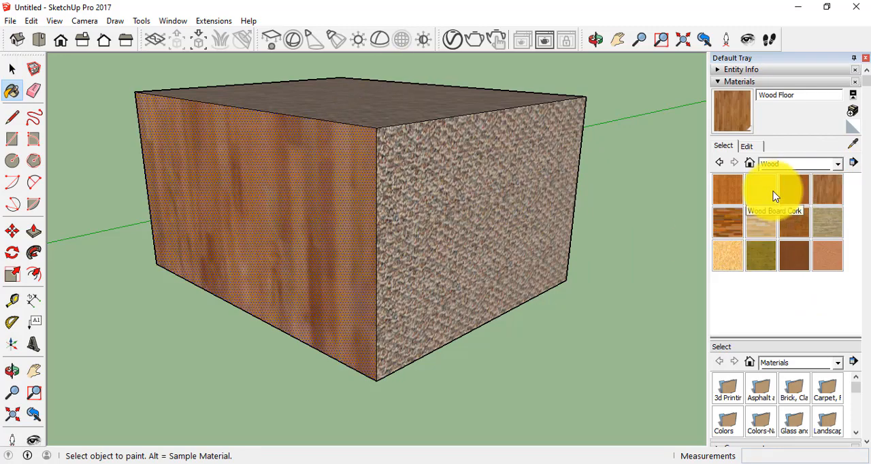
{"action": "left_click", "coordinate": [477, 190]}
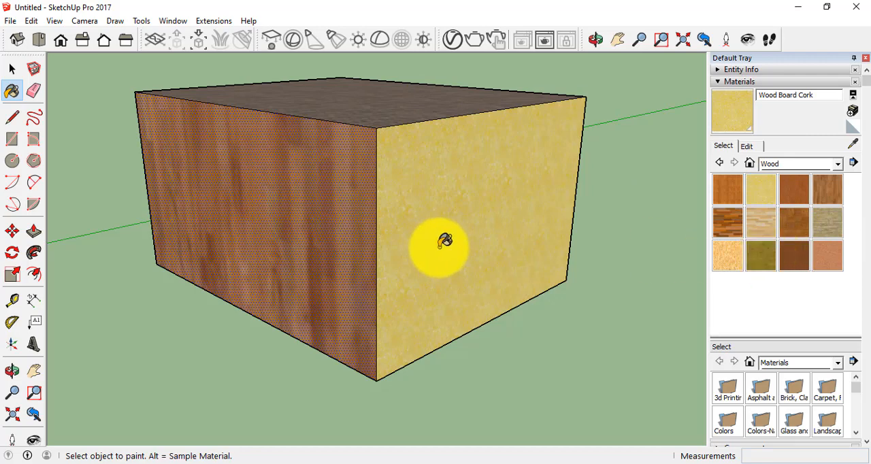
{"action": "left_click", "coordinate": [12, 69]}
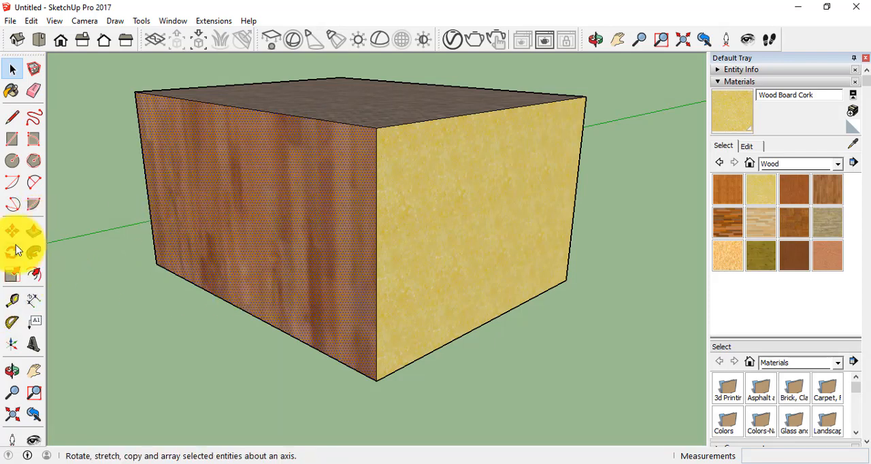
Push the box's Wood Floor face inward by about 0.17 m, and pull it outward by about 0.45 m with Push/Pull.
{"action": "left_click", "coordinate": [34, 233]}
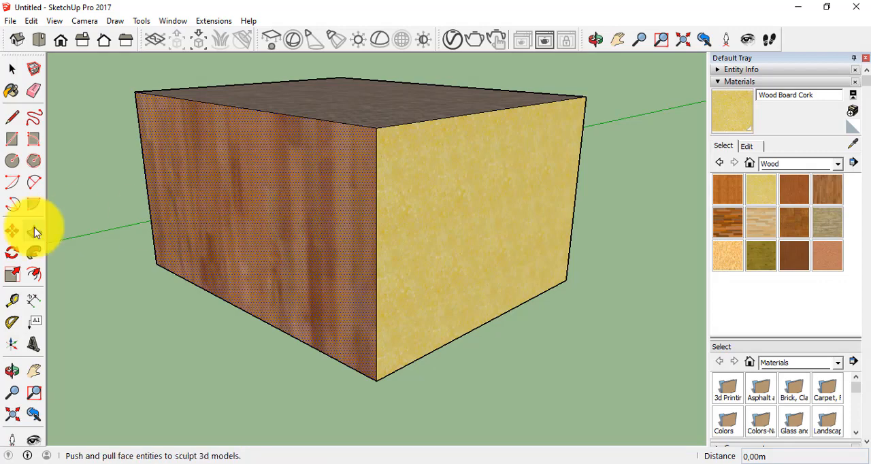
{"action": "left_click", "coordinate": [306, 208]}
{"action": "left_click_drag", "start_coordinate": [307, 209], "coordinate": [116, 246]}
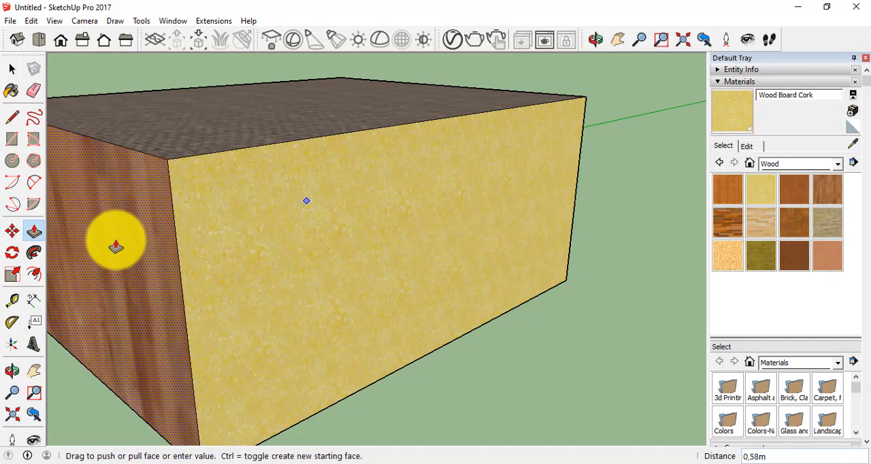
{"action": "left_click", "coordinate": [347, 189]}
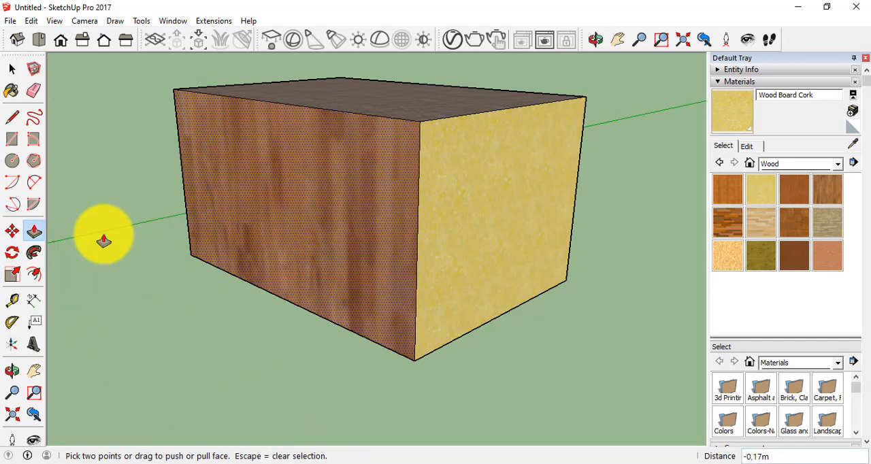
{"action": "left_click", "coordinate": [319, 195]}
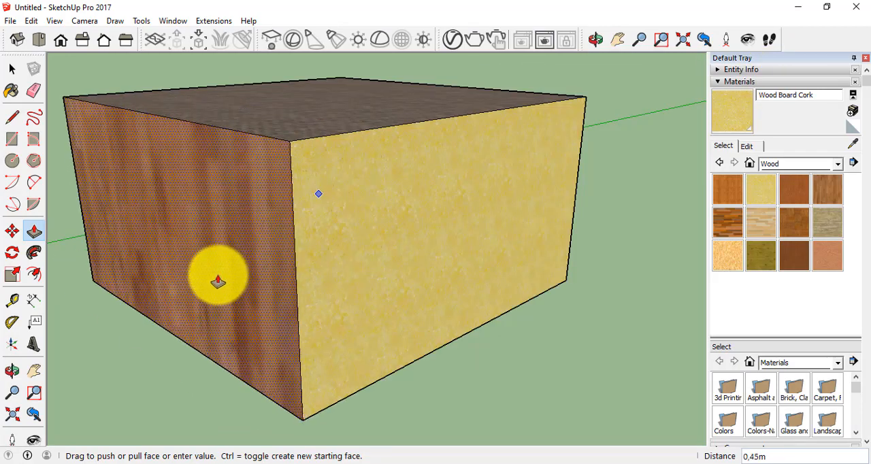
{"action": "left_click", "coordinate": [217, 281]}
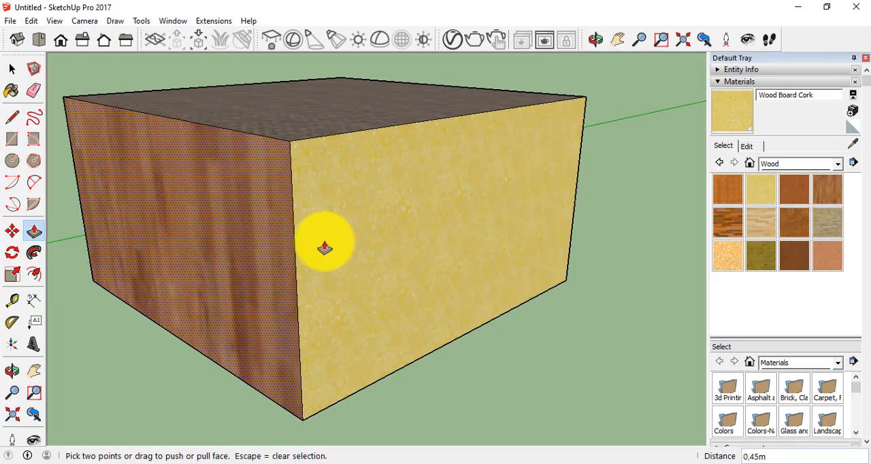
Examine the box's Wood Floor side, cork side and top from slightly different camera angles and positions.
{"action": "left_click", "coordinate": [30, 235]}
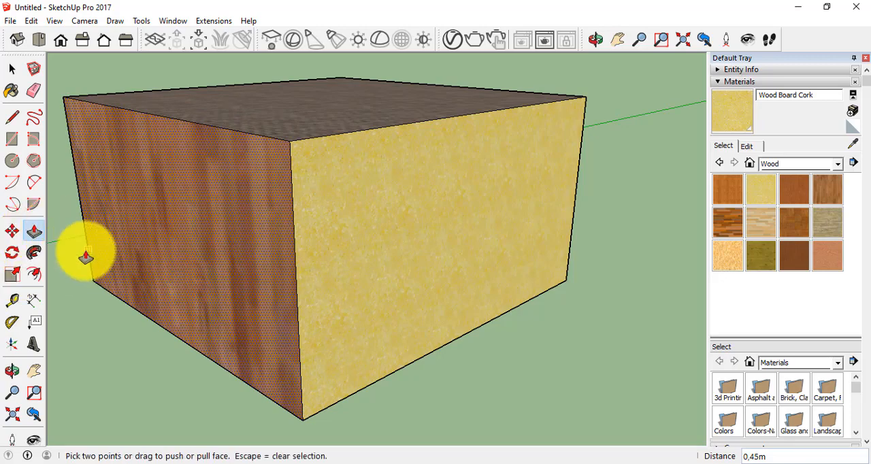
{"action": "left_click", "coordinate": [13, 369]}
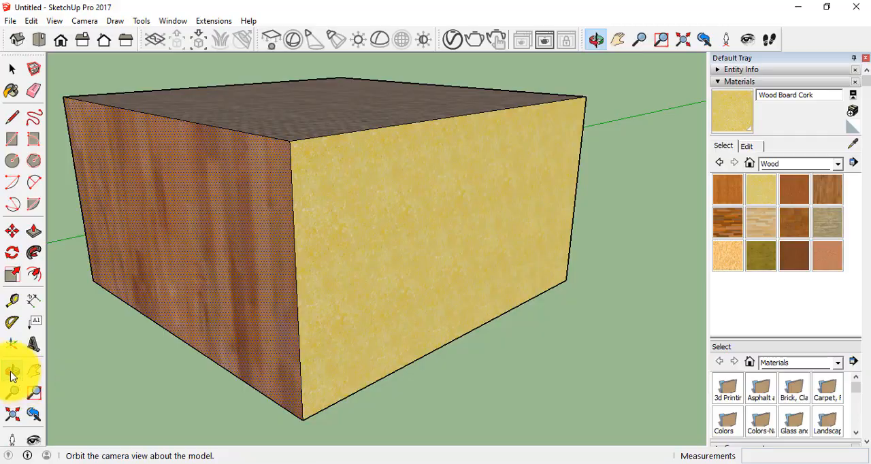
{"action": "mouse_move", "coordinate": [103, 299]}
{"action": "left_mouse_down"}
{"action": "mouse_move", "coordinate": [336, 258]}
{"action": "mouse_move", "coordinate": [687, 247]}
{"action": "mouse_move", "coordinate": [387, 274]}
{"action": "mouse_move", "coordinate": [4, 287]}
{"action": "mouse_move", "coordinate": [6, 230]}
{"action": "mouse_move", "coordinate": [286, 329]}
{"action": "mouse_move", "coordinate": [734, 394]}
{"action": "mouse_move", "coordinate": [469, 235]}
{"action": "mouse_move", "coordinate": [101, 360]}
{"action": "mouse_move", "coordinate": [140, 416]}
{"action": "mouse_move", "coordinate": [10, 243]}
{"action": "mouse_move", "coordinate": [253, 299]}
{"action": "mouse_move", "coordinate": [68, 278]}
{"action": "mouse_move", "coordinate": [109, 299]}
{"action": "left_mouse_up"}
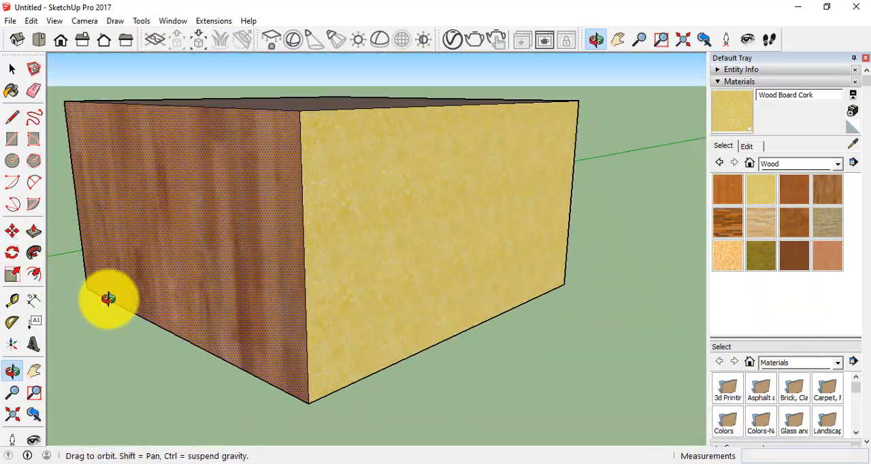
{"action": "left_click", "coordinate": [34, 373]}
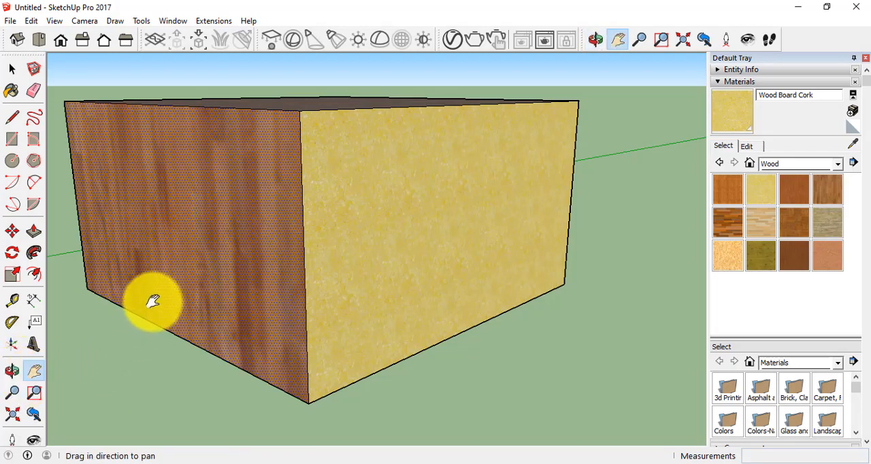
{"action": "left_click_drag", "start_coordinate": [150, 301], "coordinate": [215, 332]}
{"action": "left_click", "coordinate": [12, 370]}
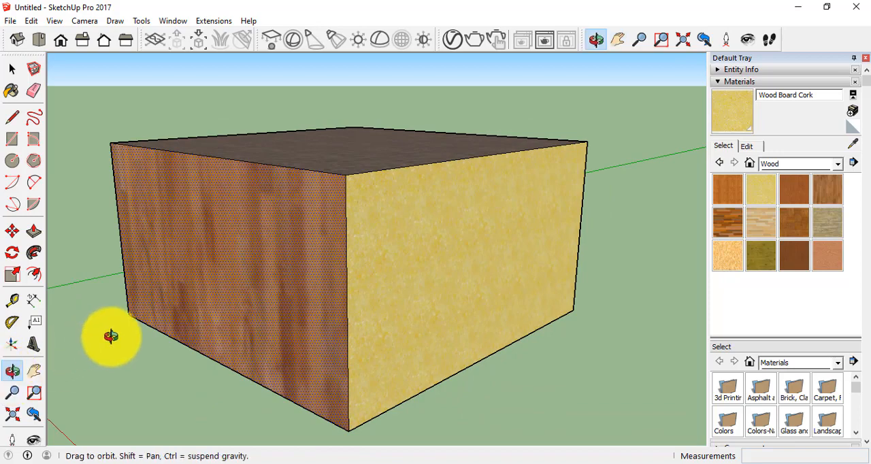
{"action": "left_click_drag", "start_coordinate": [111, 334], "coordinate": [93, 332]}
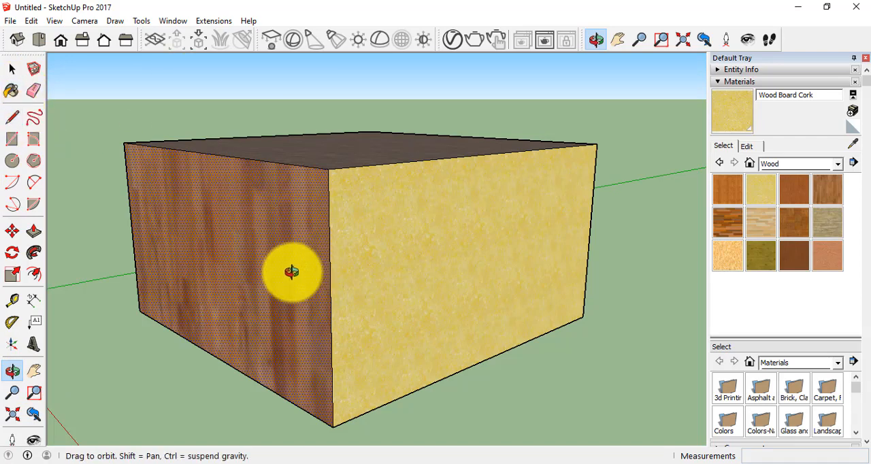
Try to pull the box's Wood Floor face outward by about 0.42 m with Push/Pull, and clear the face selection.
{"action": "left_click", "coordinate": [12, 68]}
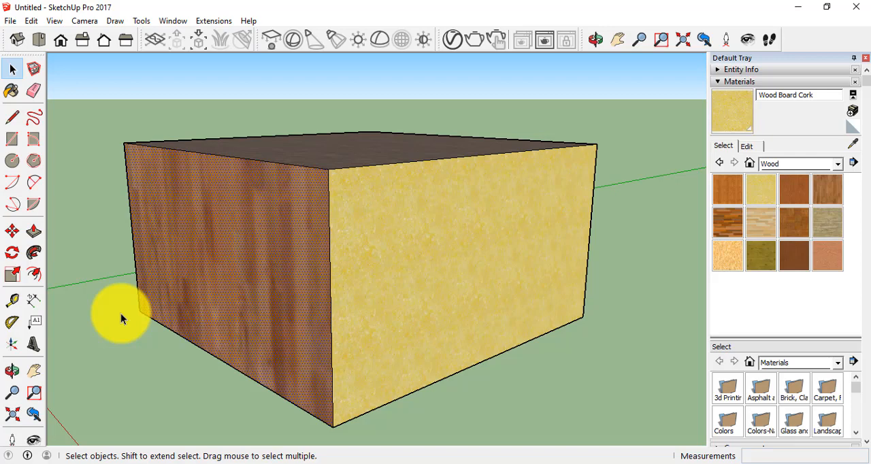
{"action": "key", "text": "p"}
{"action": "mouse_move", "coordinate": [262, 297]}
{"action": "left_mouse_down"}
{"action": "mouse_move", "coordinate": [195, 299]}
{"action": "mouse_move", "coordinate": [132, 338]}
{"action": "left_mouse_up"}
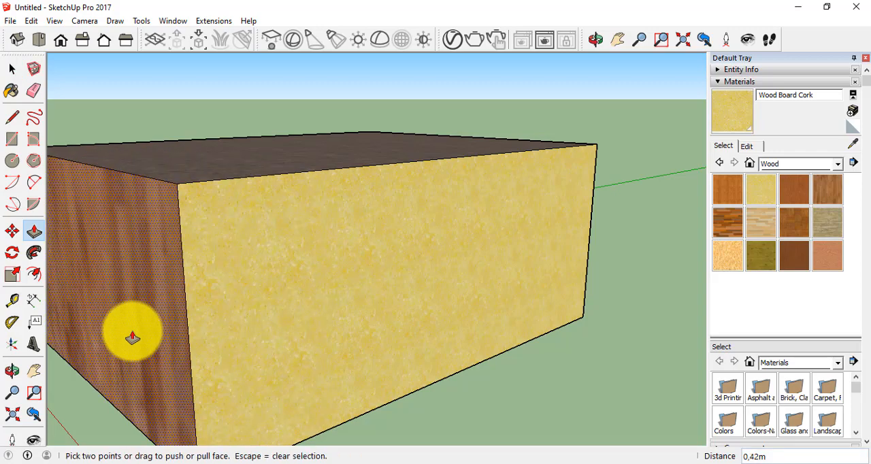
{"action": "key", "text": "Escape"}
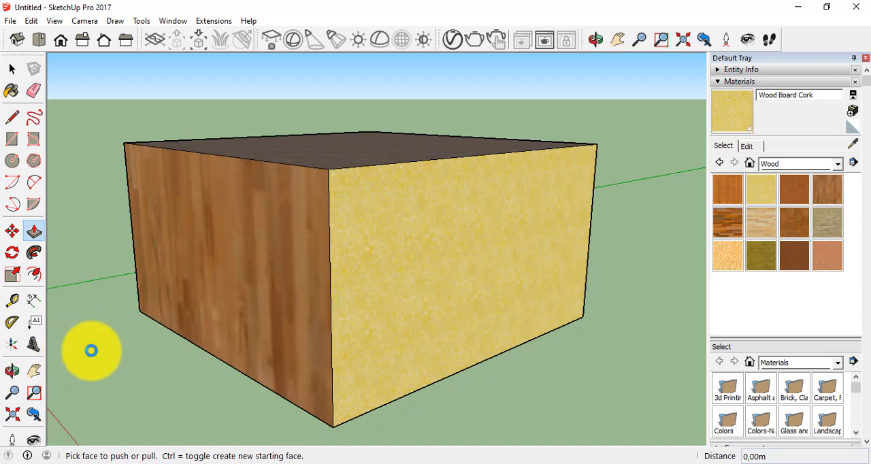
Draw a freestanding triangle with the Line tool beside the box's cork side, closing it with an edge about 0.90 m long, and undo it.
{"action": "key", "text": "o"}
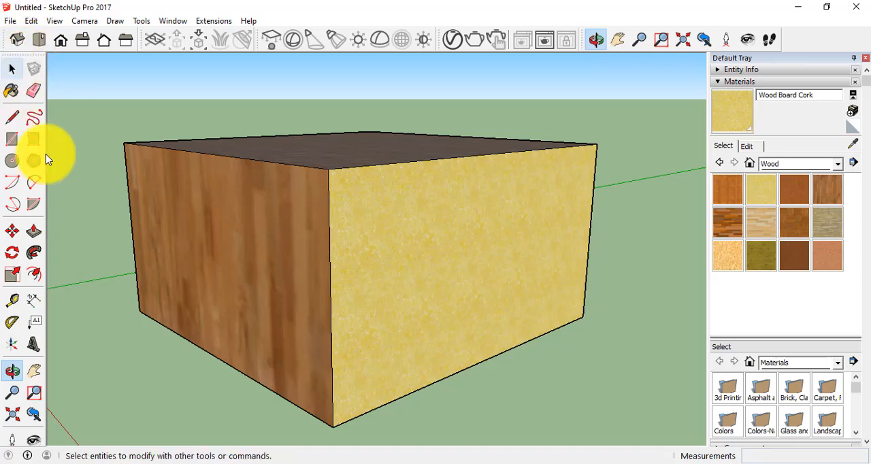
{"action": "key", "text": "p"}
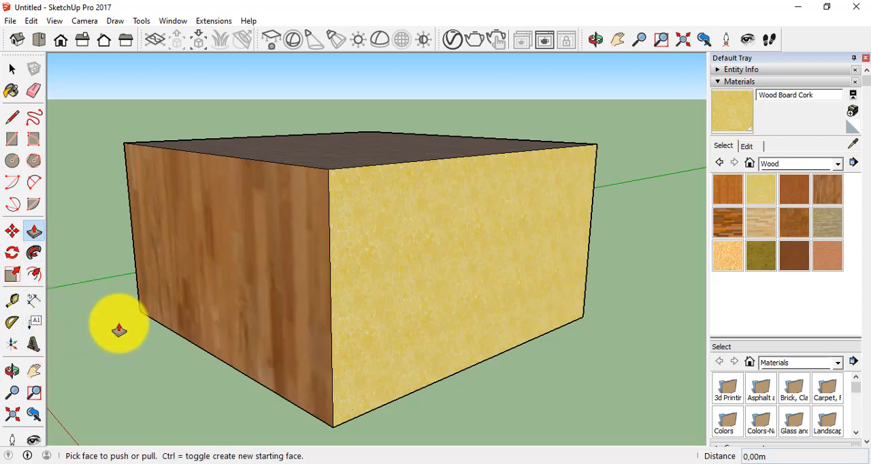
{"action": "key", "text": "o"}
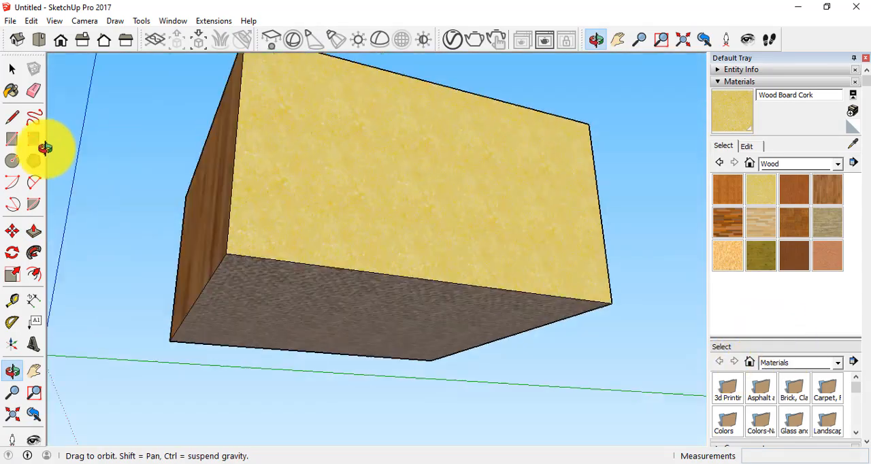
{"action": "left_click_drag", "start_coordinate": [45, 145], "coordinate": [306, 359]}
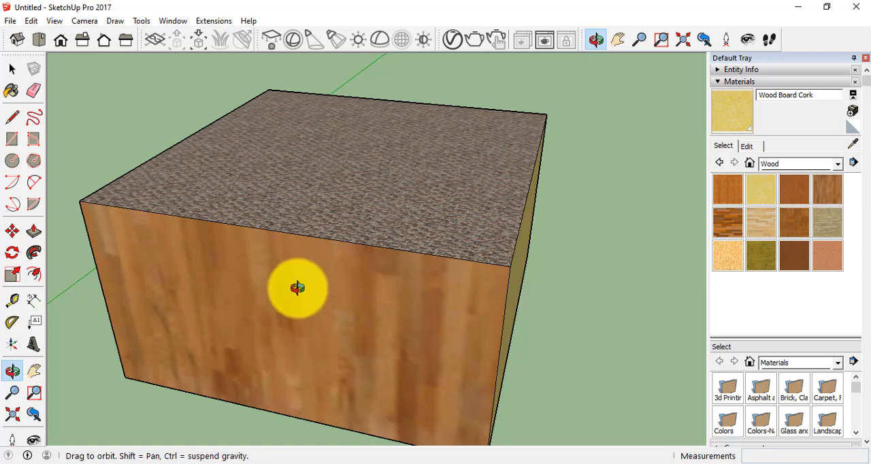
{"action": "key", "text": "l"}
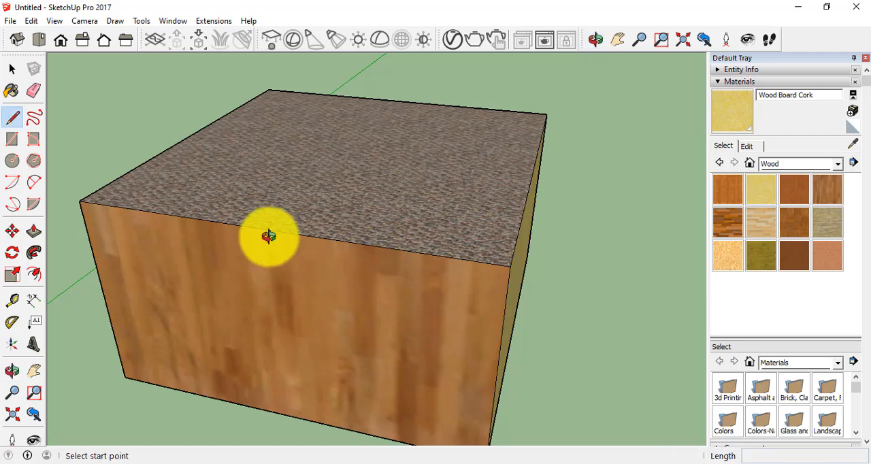
{"action": "left_click", "coordinate": [608, 249]}
{"action": "left_click", "coordinate": [650, 330]}
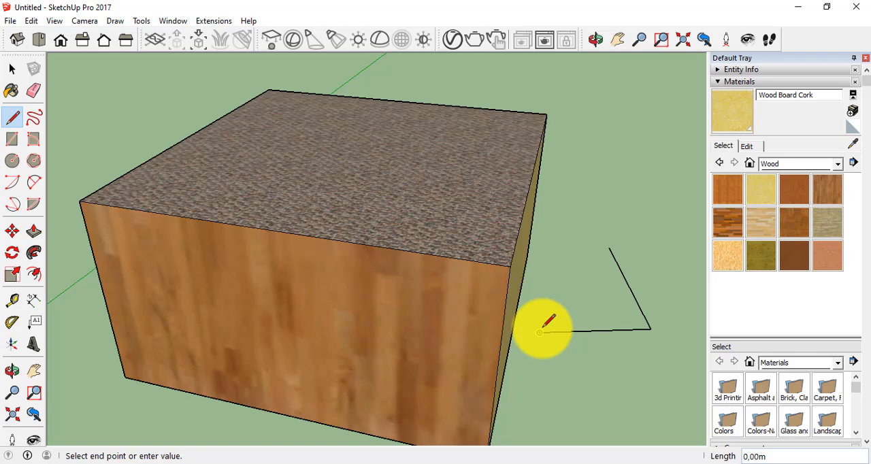
{"action": "left_click", "coordinate": [541, 332]}
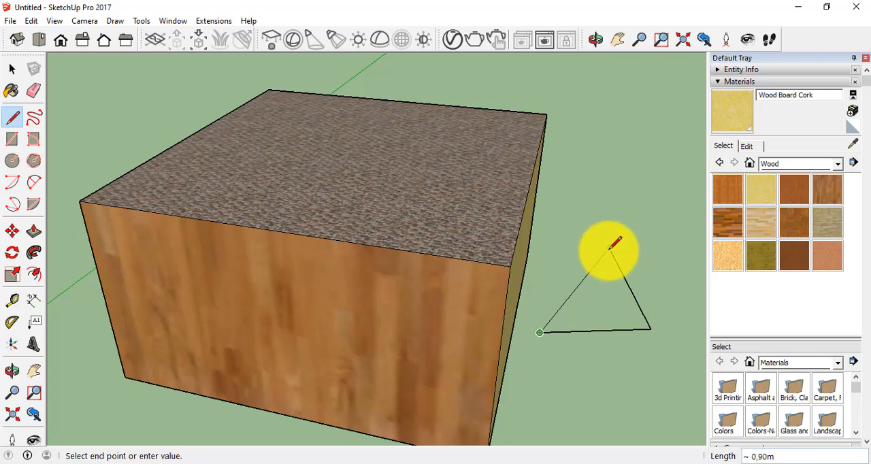
{"action": "left_click", "coordinate": [609, 247]}
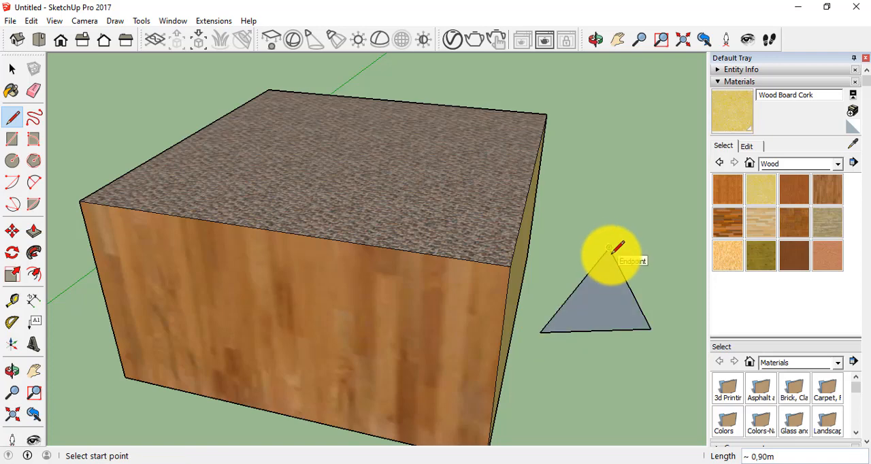
{"action": "key", "text": "ctrl+z"}
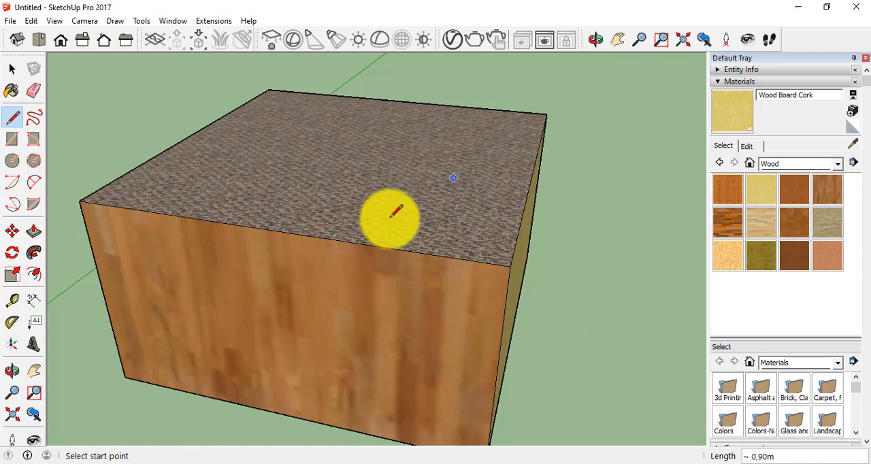
Draw a triangle against the cork side's far vertical edge, with a sloping edge about 0.84 m and a bottom edge about 0.39 m long.
{"action": "left_click", "coordinate": [11, 371]}
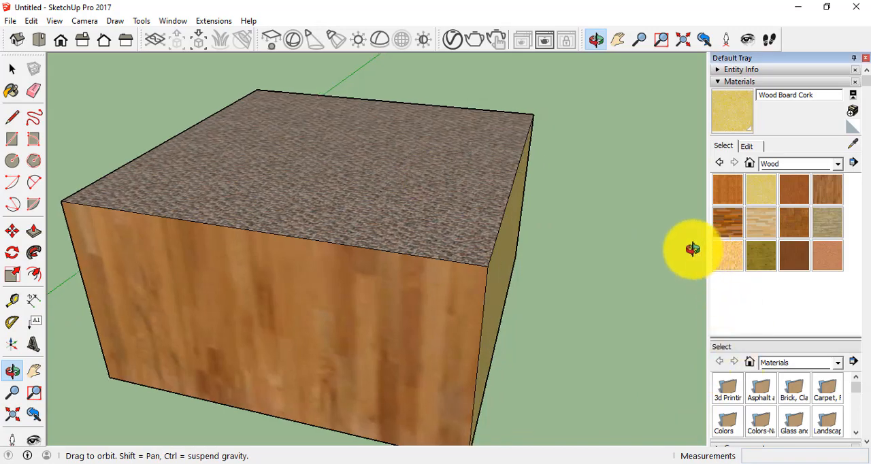
{"action": "left_click_drag", "start_coordinate": [546, 340], "coordinate": [500, 254]}
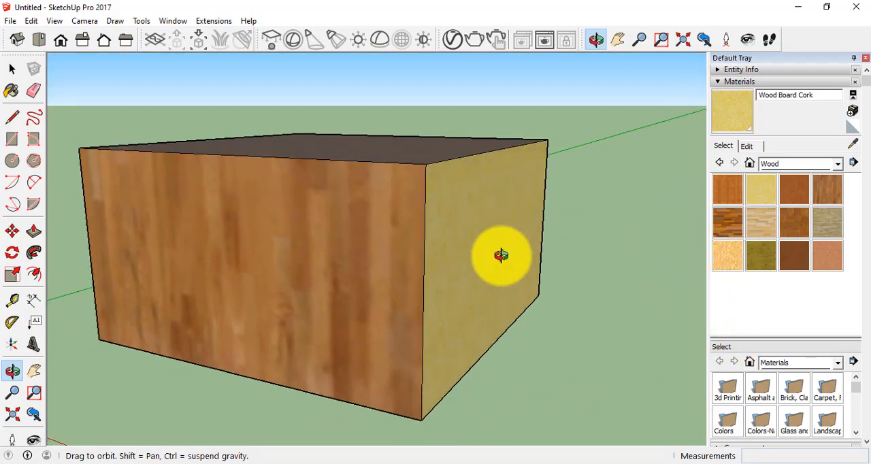
{"action": "left_click", "coordinate": [10, 119]}
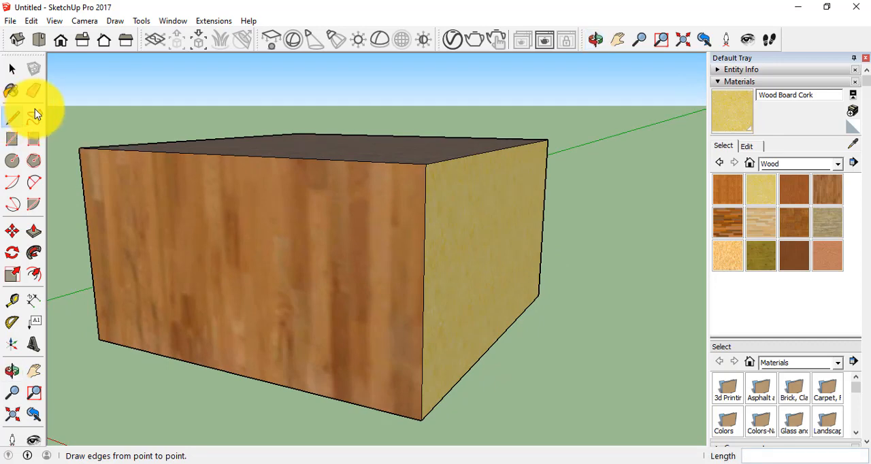
{"action": "left_click", "coordinate": [11, 69]}
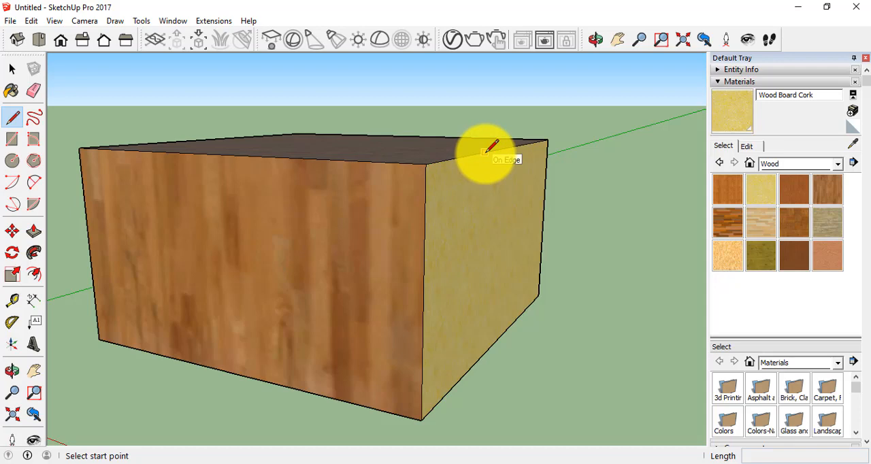
{"action": "left_click", "coordinate": [547, 139]}
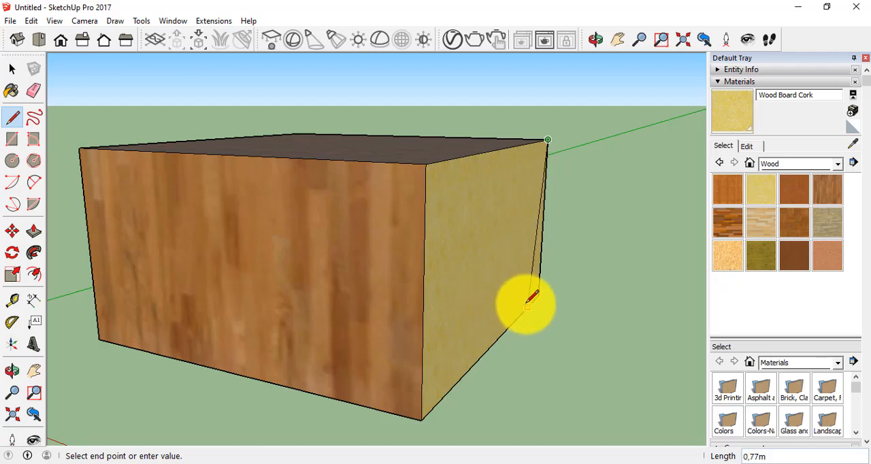
{"action": "left_click", "coordinate": [623, 306]}
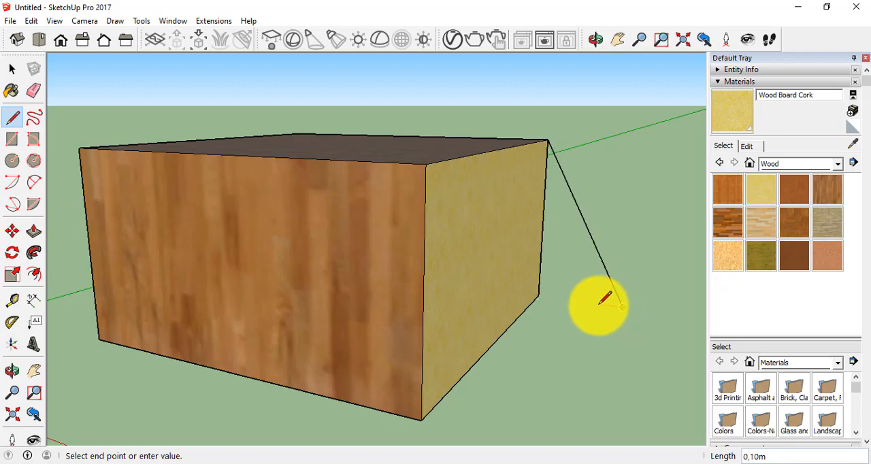
{"action": "left_click", "coordinate": [539, 295]}
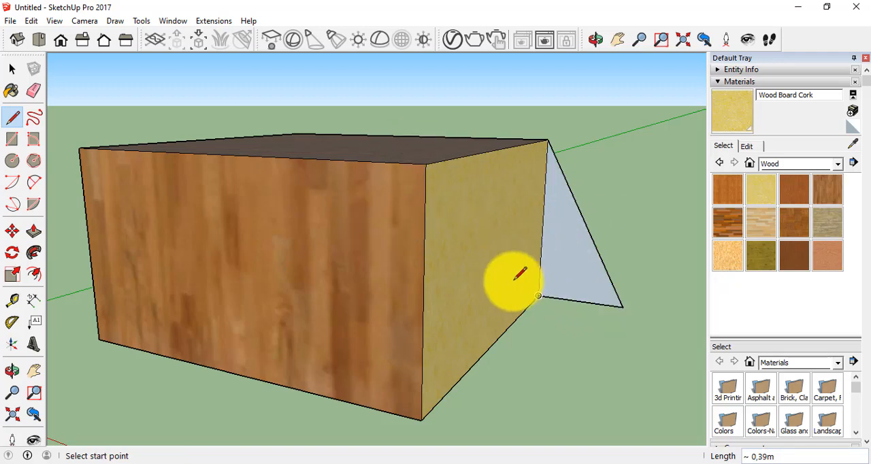
Extrude the triangle about 1.40 m along the box's cork face with Push/Pull, ending at the near upper corner.
{"action": "left_click", "coordinate": [13, 370]}
{"action": "left_click_drag", "start_coordinate": [467, 286], "coordinate": [420, 309]}
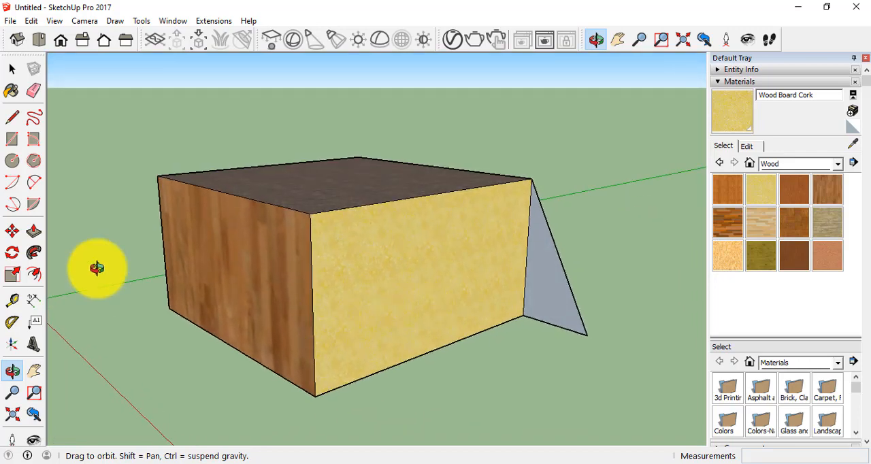
{"action": "mouse_move", "coordinate": [505, 352]}
{"action": "left_mouse_down"}
{"action": "mouse_move", "coordinate": [553, 322]}
{"action": "mouse_move", "coordinate": [466, 346]}
{"action": "mouse_move", "coordinate": [495, 342]}
{"action": "left_mouse_up"}
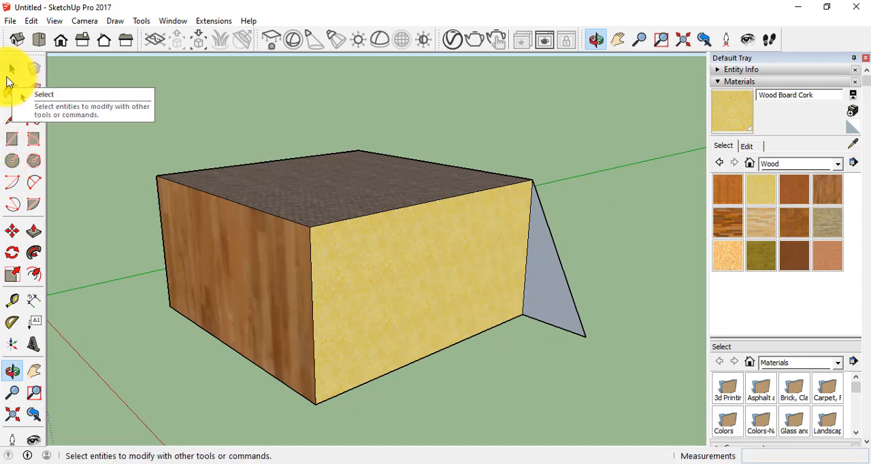
{"action": "key", "text": "p"}
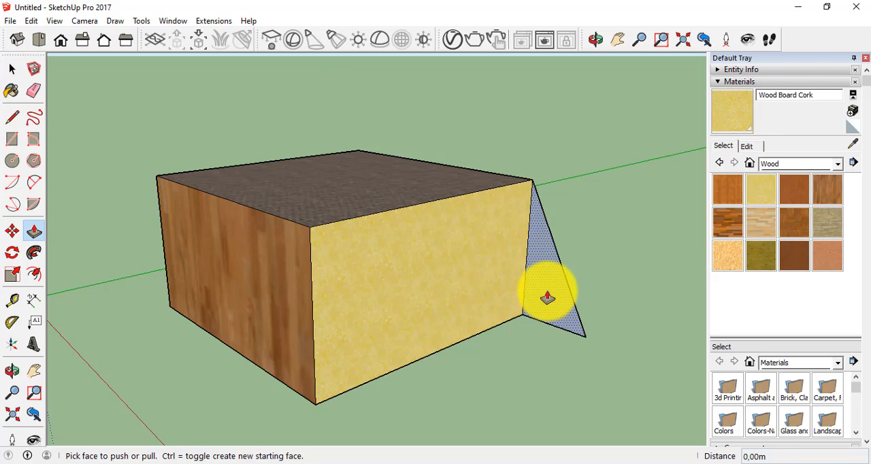
{"action": "left_click_drag", "start_coordinate": [547, 297], "coordinate": [313, 225]}
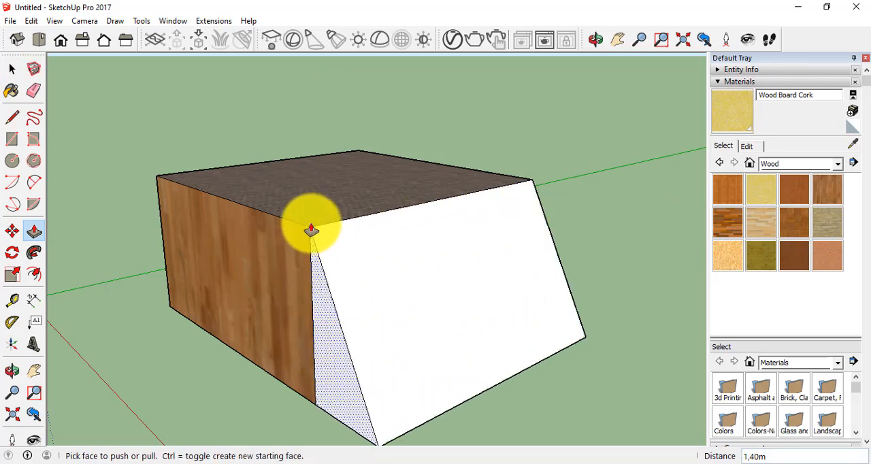
Draw a rectangle about 1.08 m by 1.26 m on the ground beside the box's wedge, working in the top view.
{"action": "left_click", "coordinate": [13, 373]}
{"action": "left_click_drag", "start_coordinate": [290, 344], "coordinate": [27, 89]}
{"action": "left_click_drag", "start_coordinate": [509, 252], "coordinate": [211, 315]}
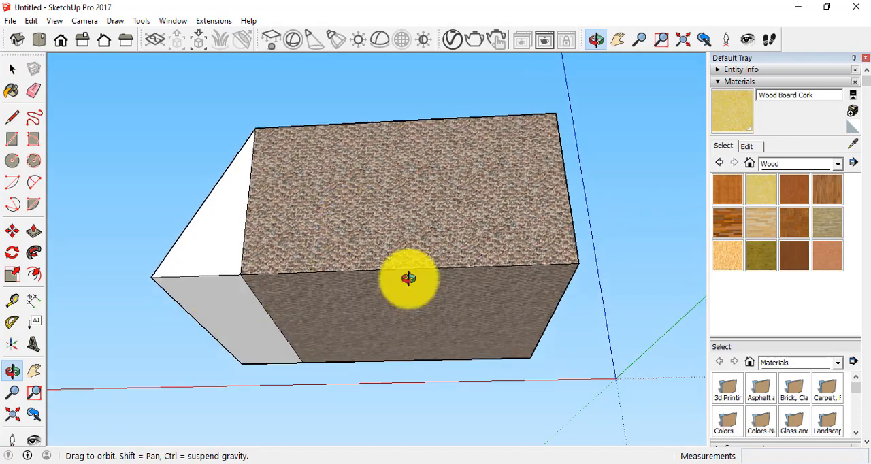
{"action": "left_click_drag", "start_coordinate": [408, 278], "coordinate": [337, 300]}
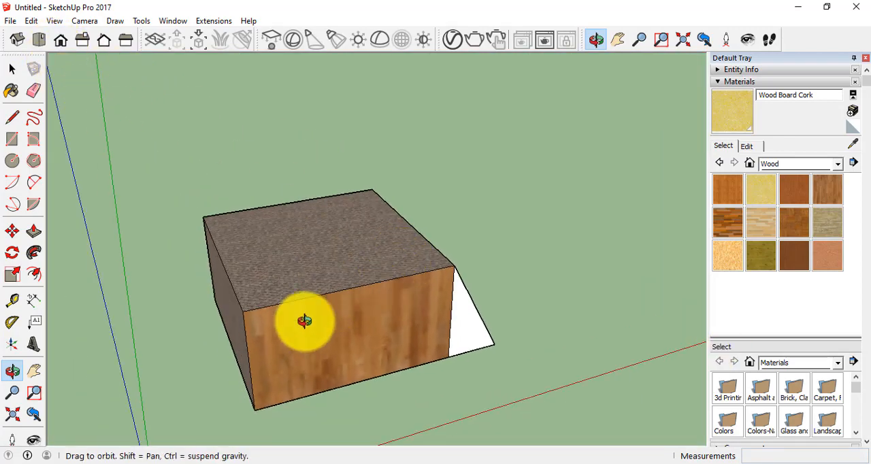
{"action": "left_click", "coordinate": [13, 139]}
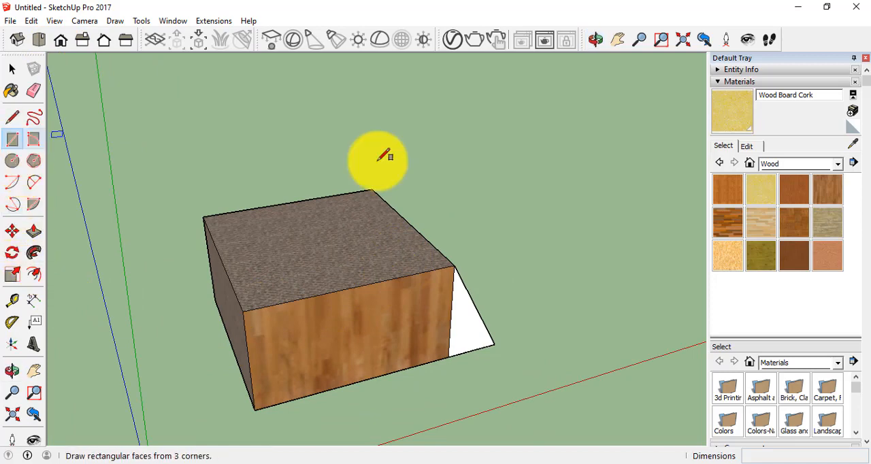
{"action": "left_click", "coordinate": [38, 40]}
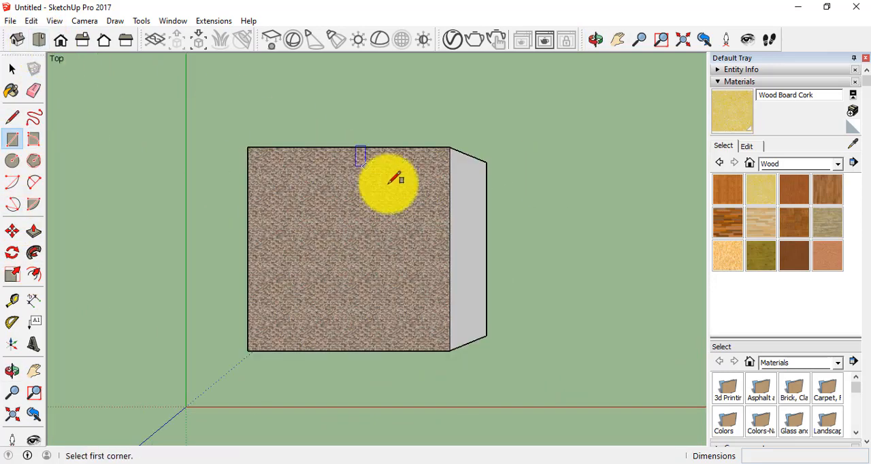
{"action": "left_click", "coordinate": [529, 171]}
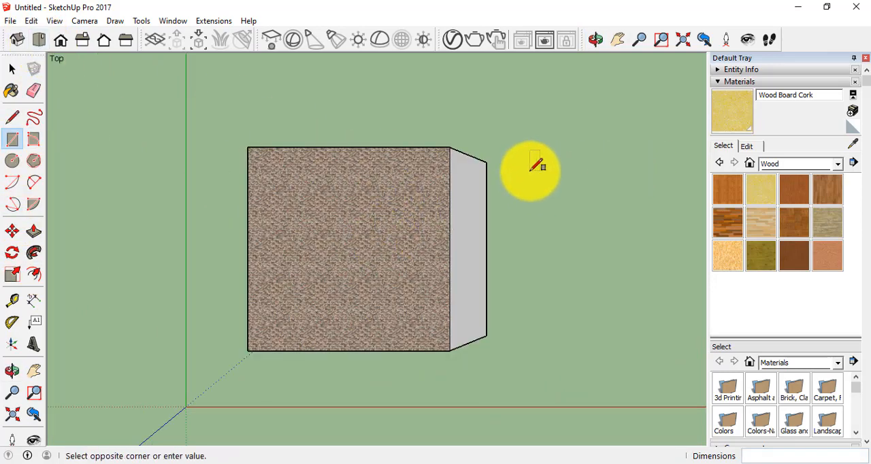
{"action": "left_click", "coordinate": [665, 326]}
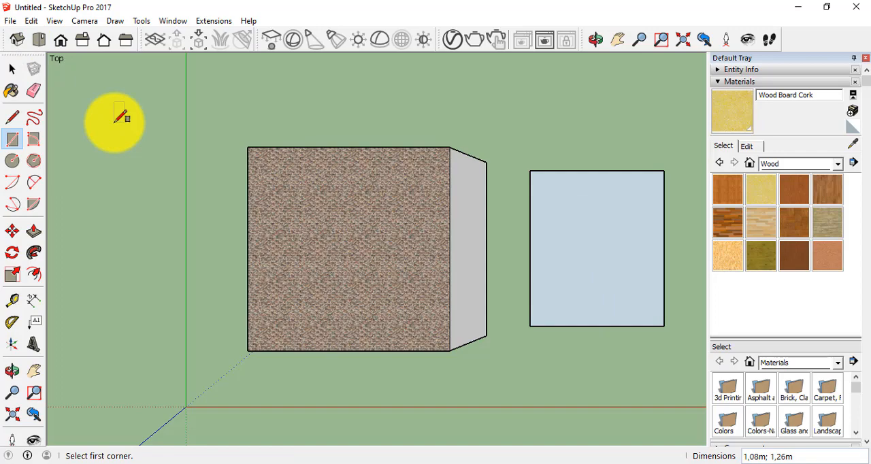
Undo the ground rectangle beside the wedge and orbit from the isometric view until the box's wood-clad side faces the camera.
{"action": "key", "text": "ctrl+z"}
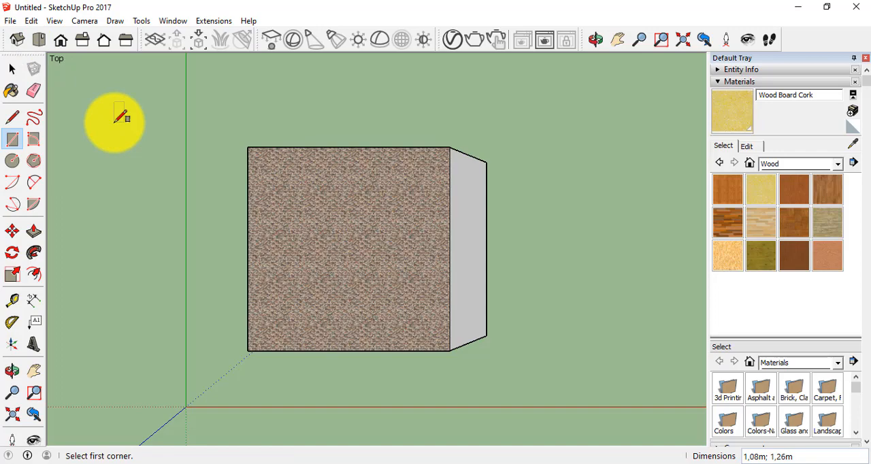
{"action": "left_click", "coordinate": [21, 44]}
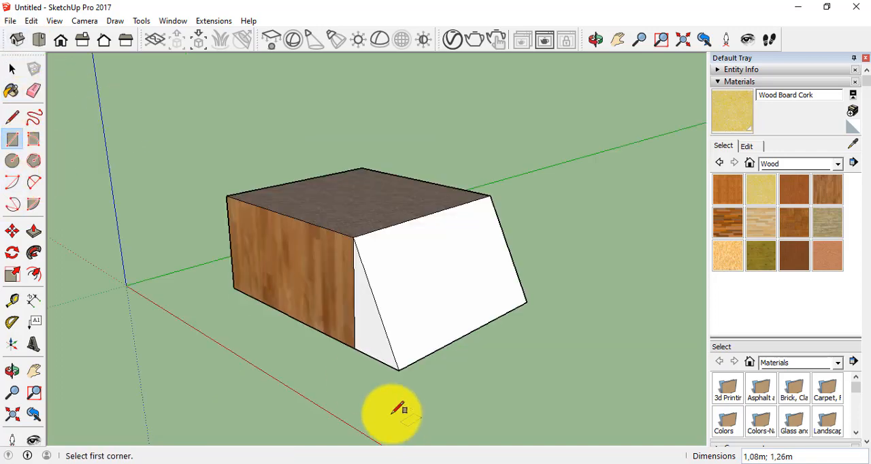
{"action": "left_click", "coordinate": [13, 372]}
{"action": "left_click_drag", "start_coordinate": [301, 295], "coordinate": [97, 299]}
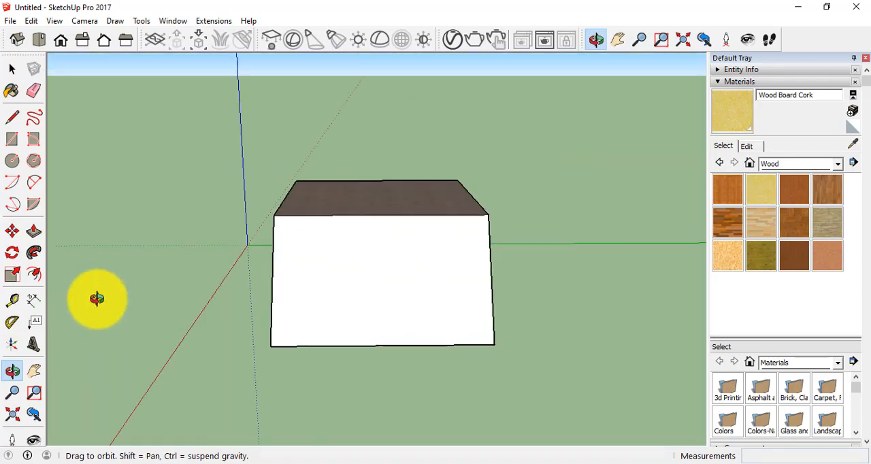
{"action": "left_click_drag", "start_coordinate": [532, 336], "coordinate": [454, 298]}
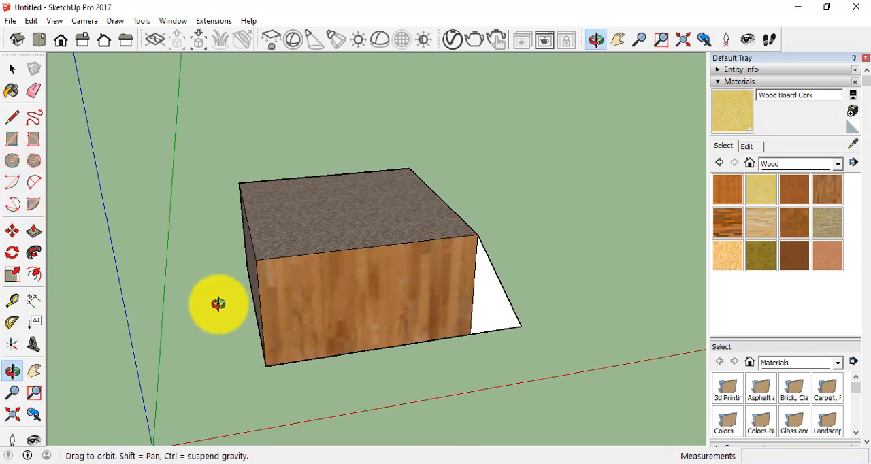
{"action": "left_click_drag", "start_coordinate": [317, 326], "coordinate": [11, 162]}
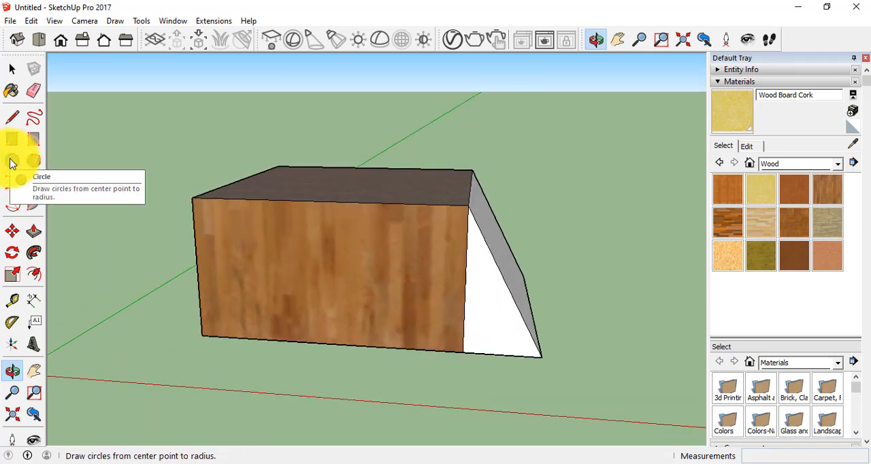
Draw a circle with a radius of 0.10 m on the box's wood-clad side with the Circle tool.
{"action": "left_click", "coordinate": [10, 161]}
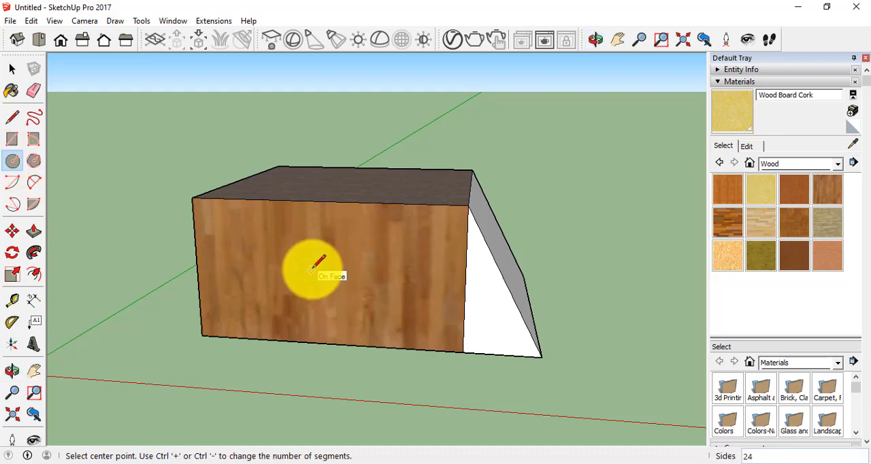
{"action": "left_click", "coordinate": [310, 263]}
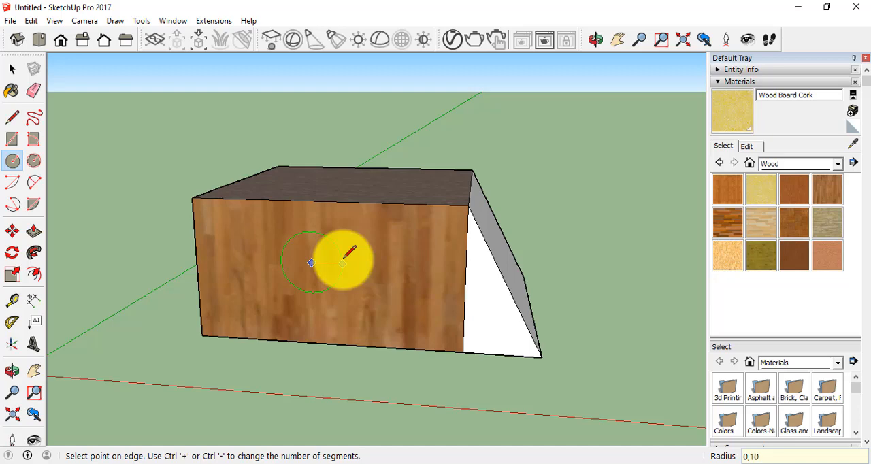
{"action": "left_click", "coordinate": [342, 262]}
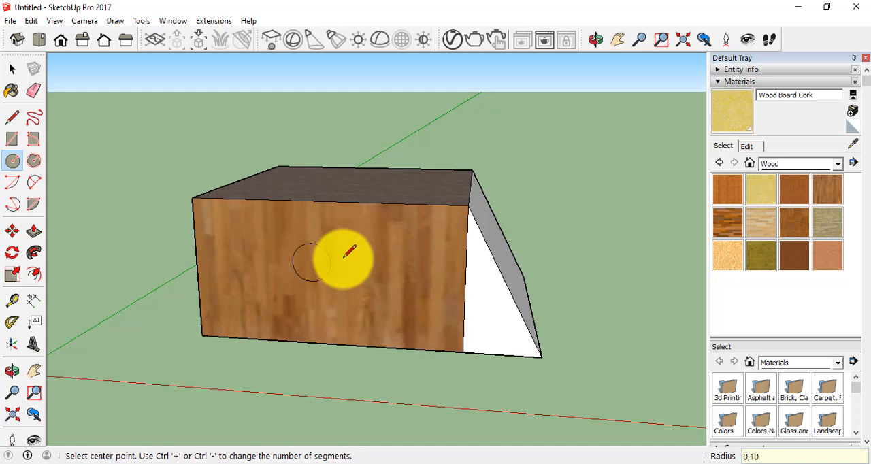
Delete the circle's face, inspect the box's hollow interior through the opening, and undo the deletion.
{"action": "left_click", "coordinate": [14, 69]}
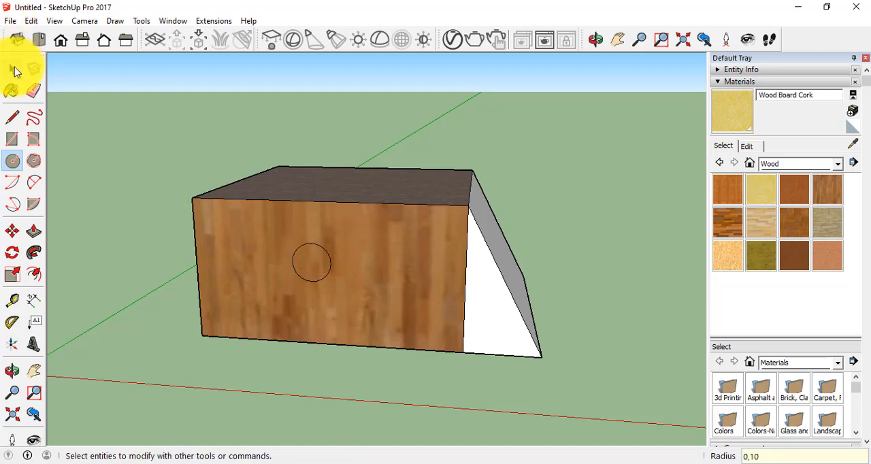
{"action": "left_click", "coordinate": [281, 242]}
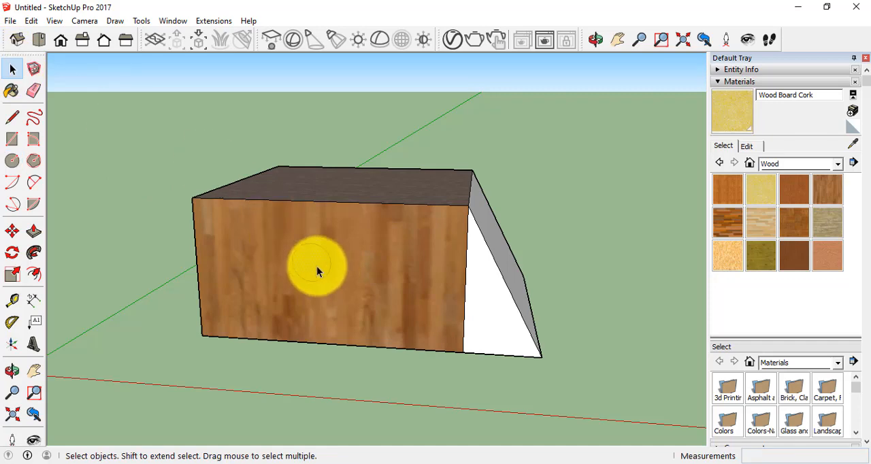
{"action": "key", "text": "Delete"}
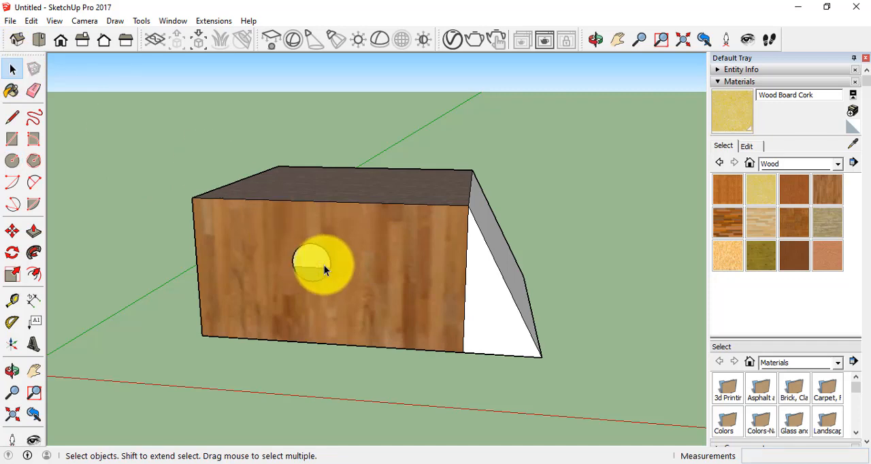
{"action": "scroll", "coordinate": [323, 285], "scroll_direction": "up", "scroll_amount": 10}
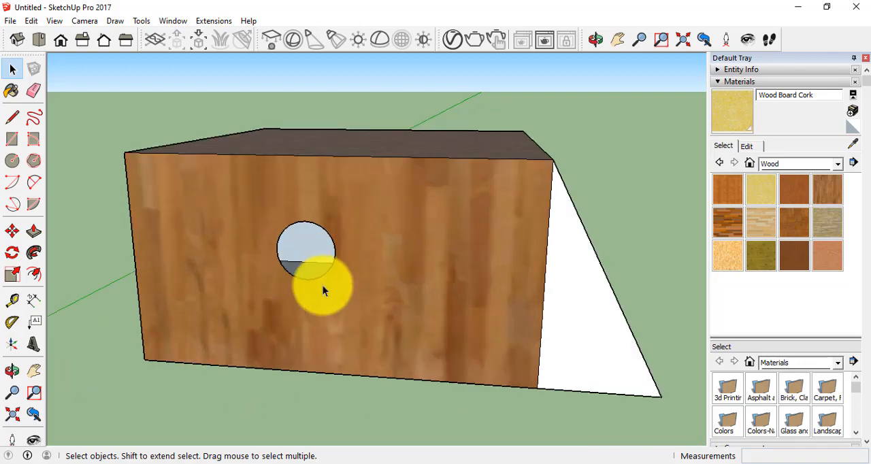
{"action": "scroll", "coordinate": [265, 259], "scroll_direction": "up", "scroll_amount": 3}
{"action": "scroll", "coordinate": [265, 245], "scroll_direction": "down", "scroll_amount": 3}
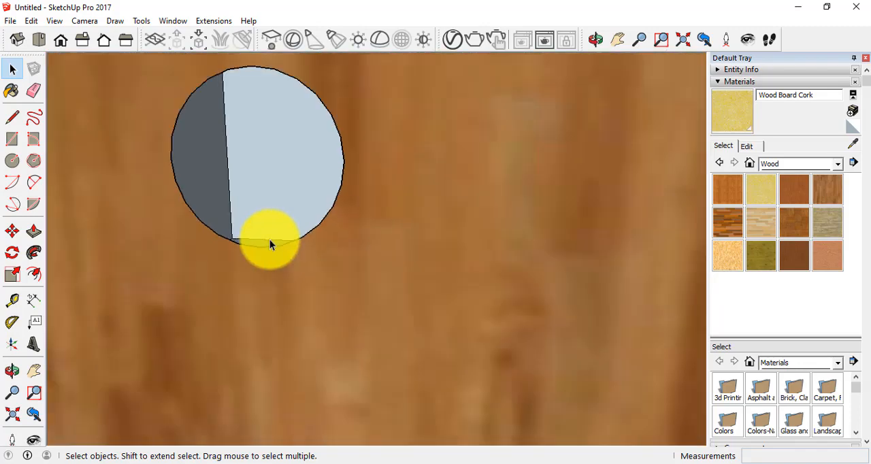
{"action": "scroll", "coordinate": [270, 241], "scroll_direction": "up", "scroll_amount": 3}
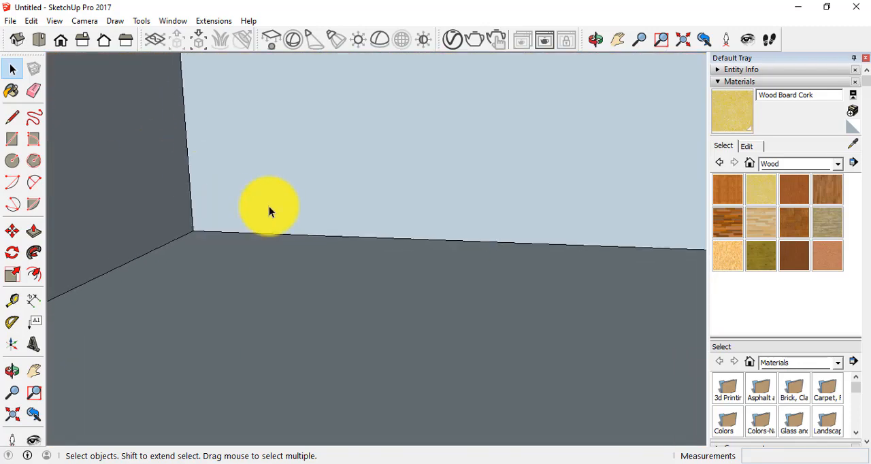
{"action": "scroll", "coordinate": [269, 206], "scroll_direction": "down", "scroll_amount": 5}
{"action": "scroll", "coordinate": [274, 133], "scroll_direction": "down", "scroll_amount": 6}
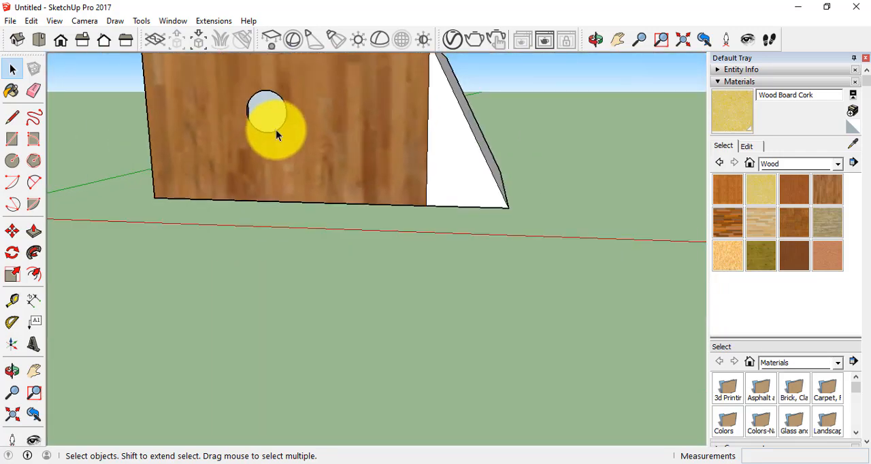
{"action": "key", "text": "ctrl+z"}
Extrude the circle outward from the wood-clad side into a long cylinder with Push/Pull and view it from above.
{"action": "left_click", "coordinate": [32, 230]}
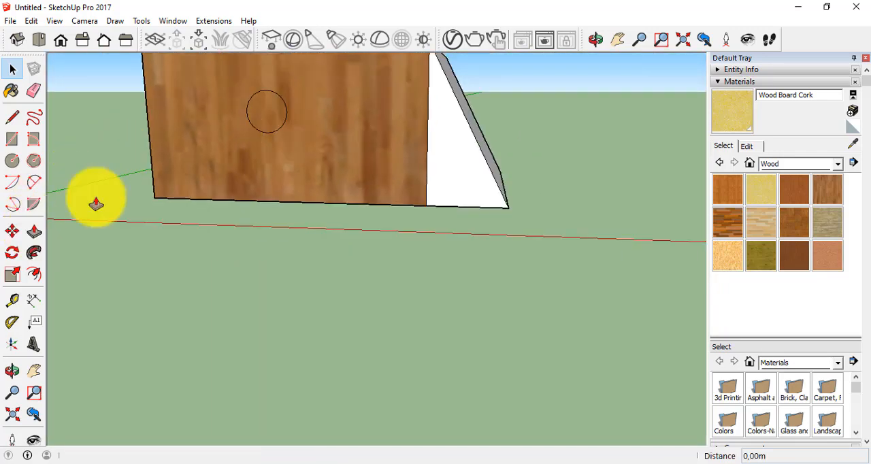
{"action": "left_click_drag", "start_coordinate": [266, 108], "coordinate": [122, 155]}
{"action": "left_click", "coordinate": [12, 371]}
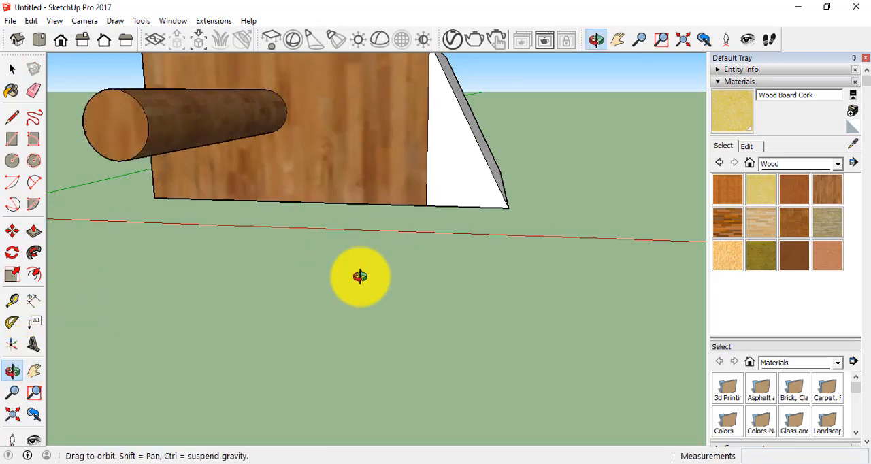
{"action": "left_click_drag", "start_coordinate": [360, 275], "coordinate": [80, 287]}
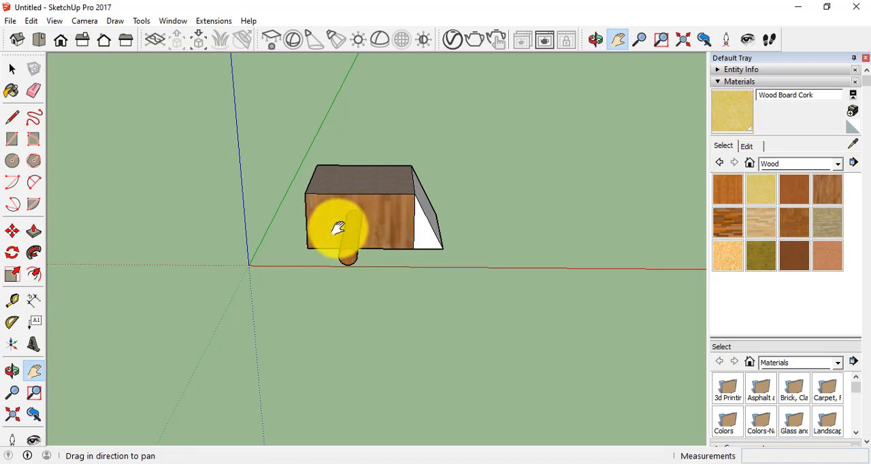
{"action": "left_click_drag", "start_coordinate": [342, 229], "coordinate": [259, 338]}
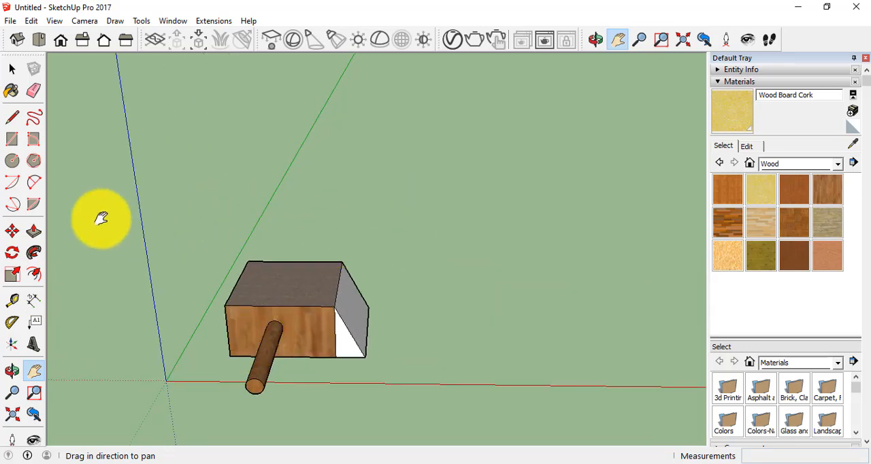
Delete the box together with its wedge and cylinder, and set up an empty top view with the origin near the lower-left corner.
{"action": "left_click", "coordinate": [12, 69]}
{"action": "left_click_drag", "start_coordinate": [227, 260], "coordinate": [443, 412]}
{"action": "key", "text": "Delete"}
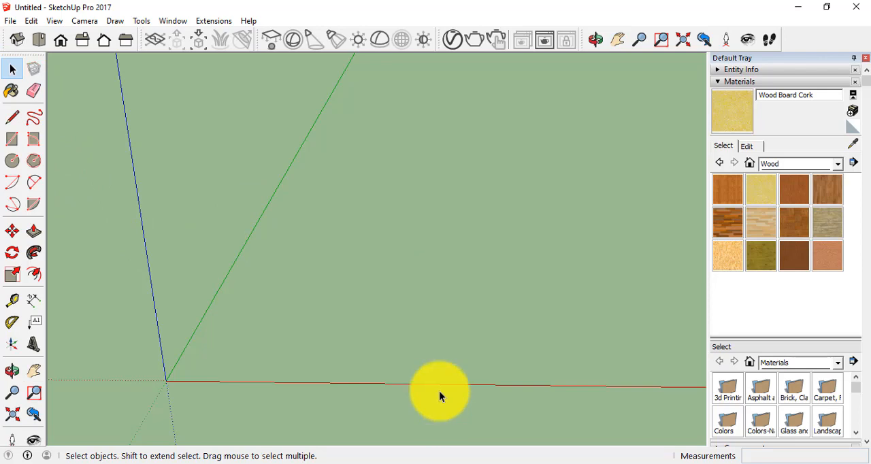
{"action": "left_click", "coordinate": [39, 40]}
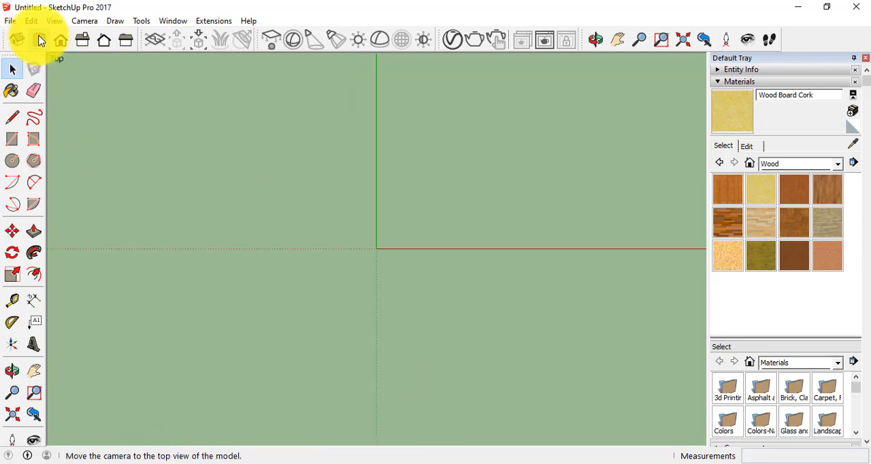
{"action": "left_click", "coordinate": [34, 370]}
{"action": "left_click_drag", "start_coordinate": [428, 168], "coordinate": [230, 272]}
{"action": "left_click_drag", "start_coordinate": [466, 202], "coordinate": [415, 207]}
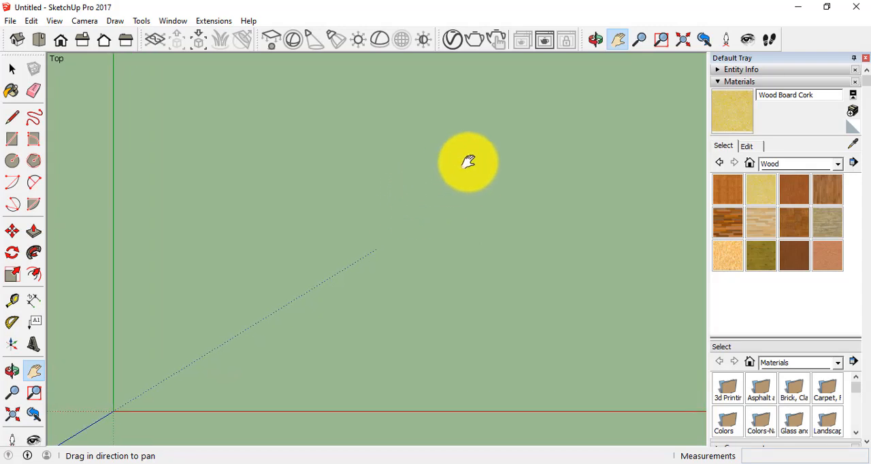
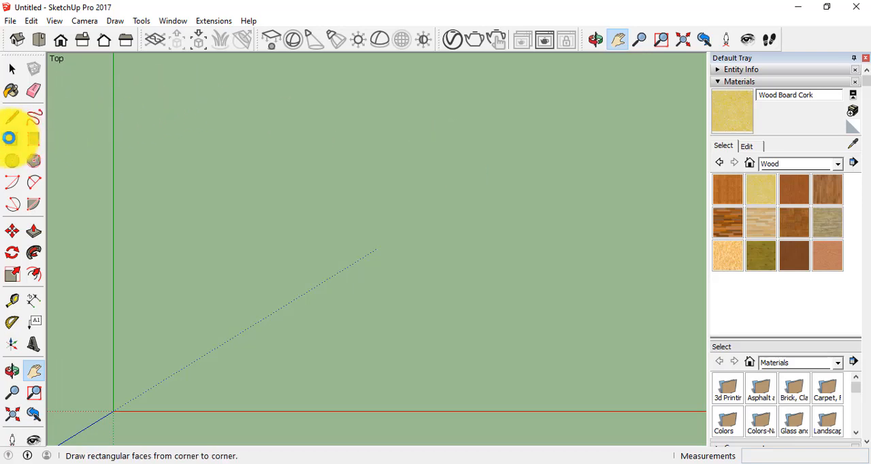
Draw a 7.5 by 7 m rectangle to the right of the green axis with the Rectangle tool.
{"action": "left_click", "coordinate": [13, 139]}
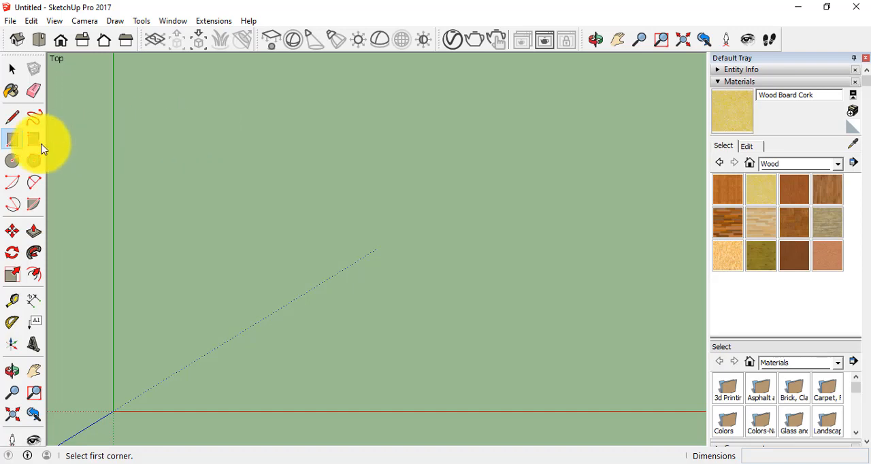
{"action": "left_click", "coordinate": [207, 107]}
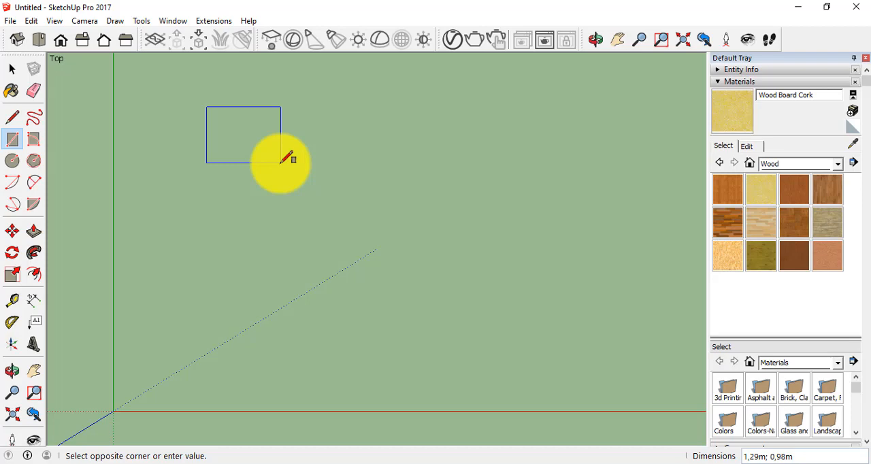
{"action": "type", "text": "7,5;7"}
{"action": "key", "text": "Return"}
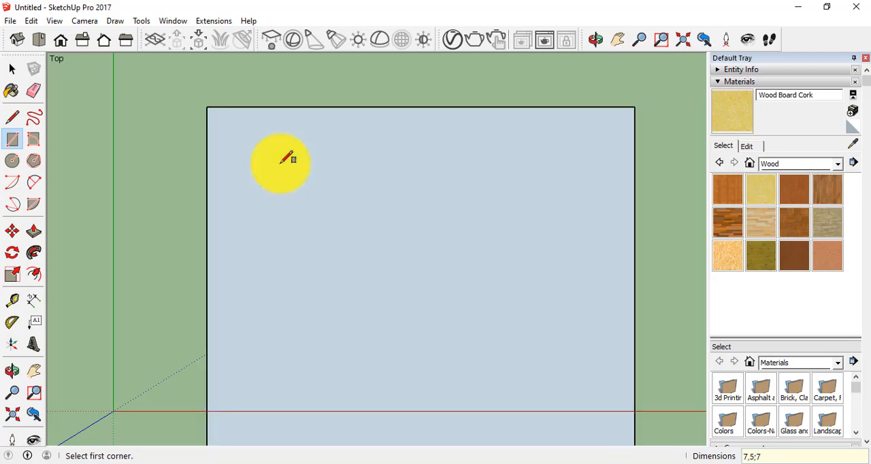
{"action": "scroll", "coordinate": [356, 148], "scroll_direction": "down", "scroll_amount": 4}
{"action": "scroll", "coordinate": [308, 192], "scroll_direction": "up", "scroll_amount": 1}
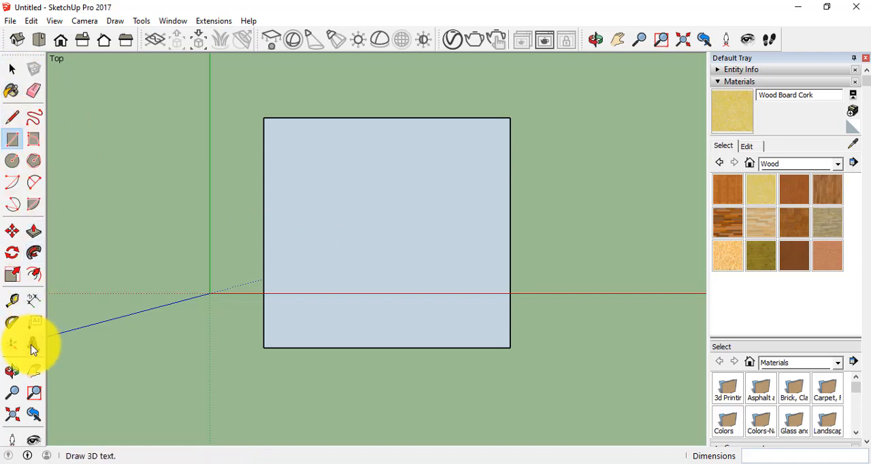
Measure the rectangle's upper edge with the Tape Measure, and undo the rectangle.
{"action": "left_click", "coordinate": [13, 300]}
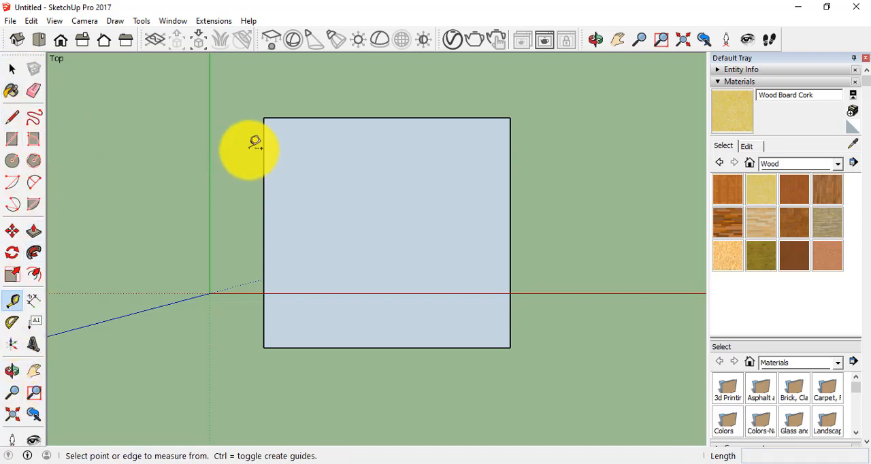
{"action": "left_click", "coordinate": [263, 118]}
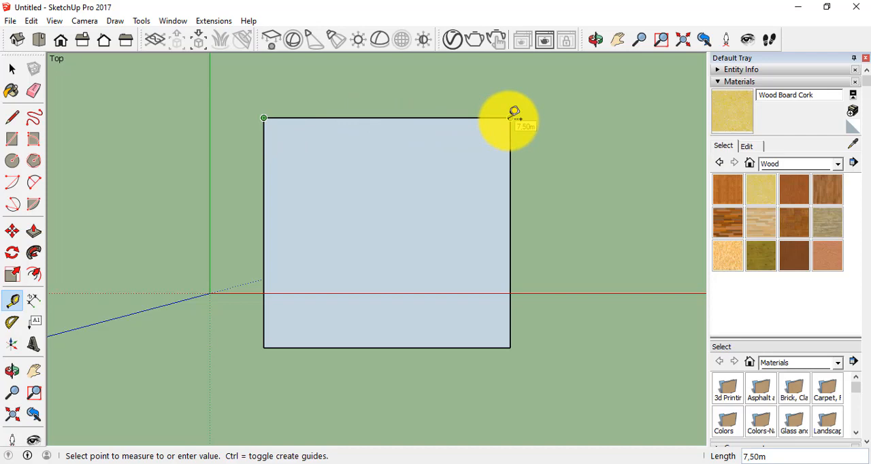
{"action": "left_click", "coordinate": [12, 69]}
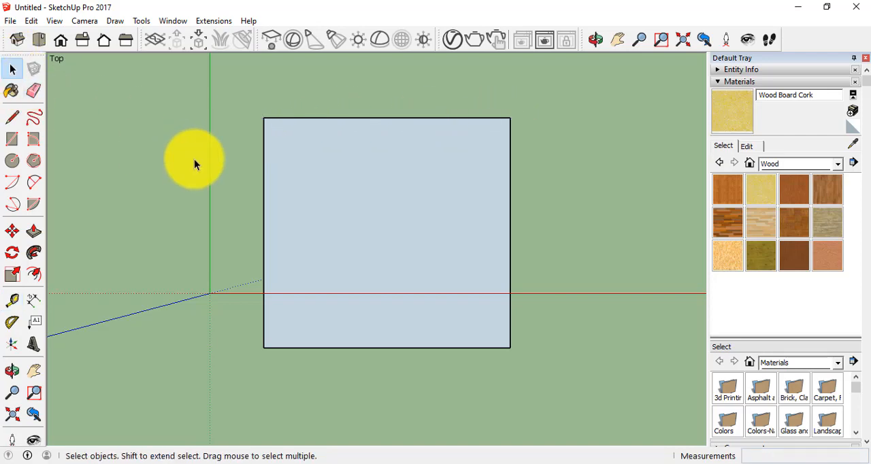
{"action": "key", "text": "ctrl+z"}
Draw a 7 by 7.5 m rectangle to the right of the green axis, above the red axis.
{"action": "scroll", "coordinate": [466, 241], "scroll_direction": "up", "scroll_amount": 2}
{"action": "scroll", "coordinate": [465, 243], "scroll_direction": "down", "scroll_amount": 1}
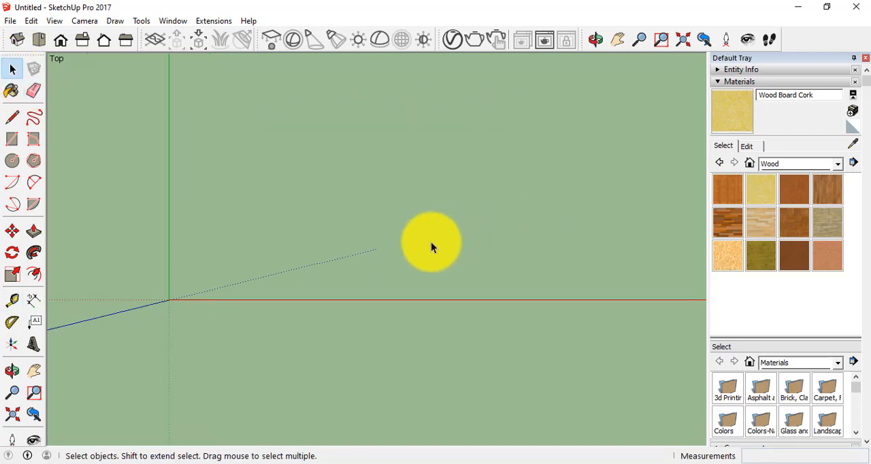
{"action": "left_click", "coordinate": [34, 371]}
{"action": "left_click_drag", "start_coordinate": [262, 211], "coordinate": [265, 248]}
{"action": "left_click", "coordinate": [12, 139]}
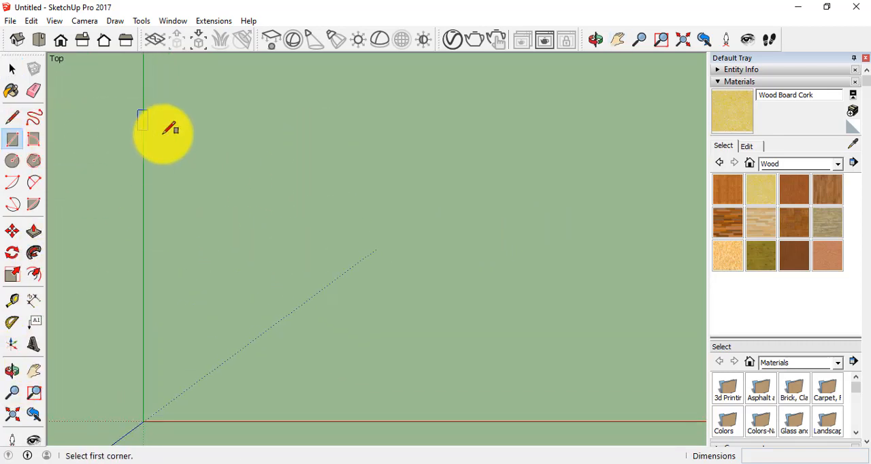
{"action": "left_click", "coordinate": [219, 119]}
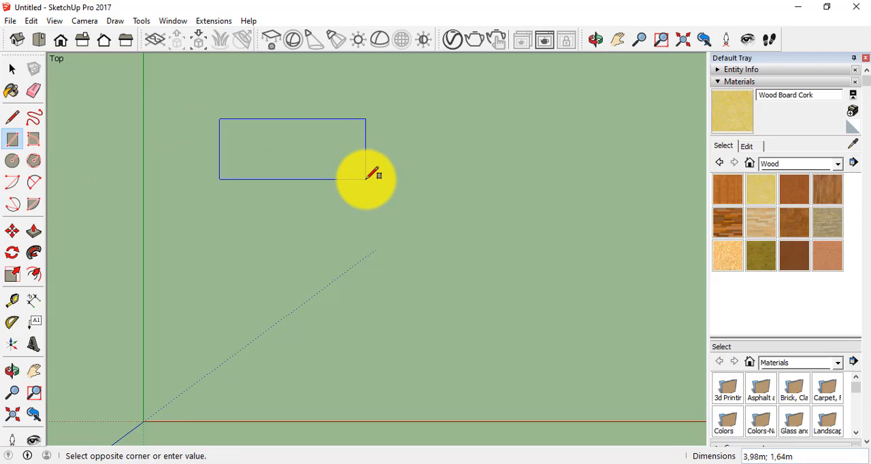
{"action": "type", "text": "7;7,5"}
{"action": "key", "text": "Return"}
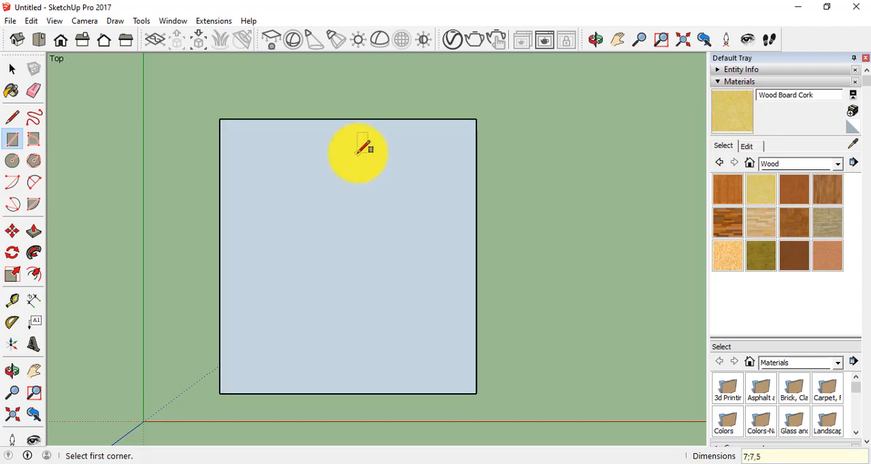
Measure the rectangle's left edge from its upper corner with the Tape Measure.
{"action": "left_click", "coordinate": [10, 303]}
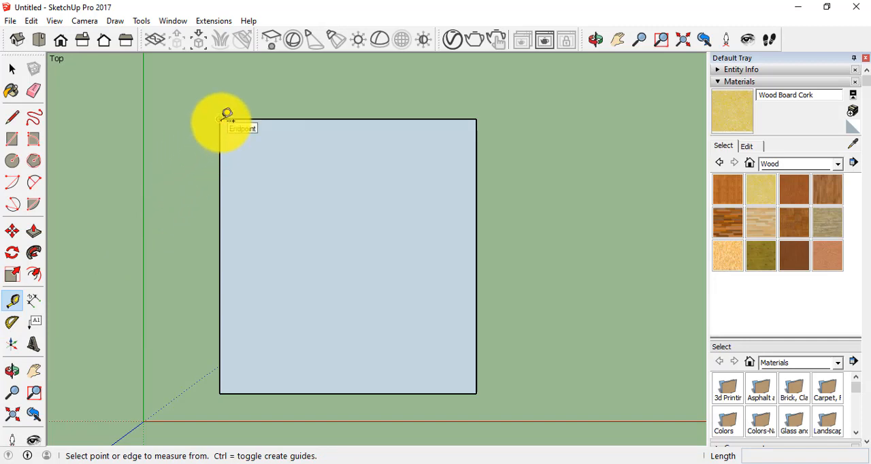
{"action": "left_click", "coordinate": [219, 119]}
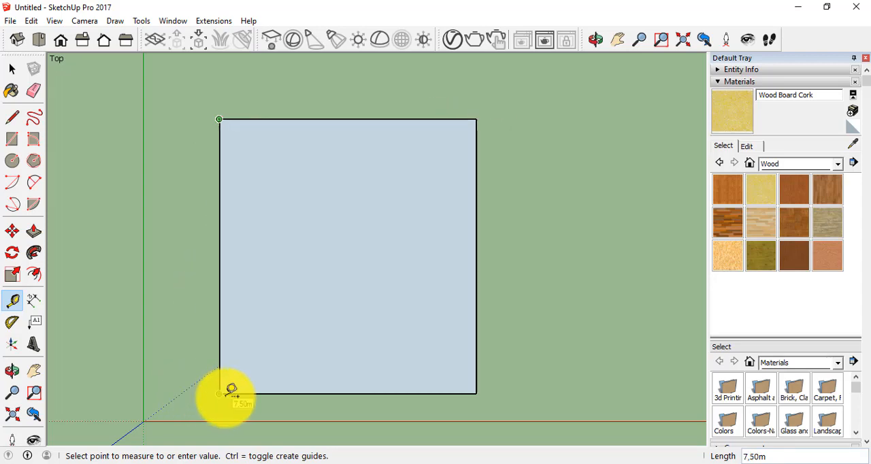
{"action": "left_click", "coordinate": [12, 68]}
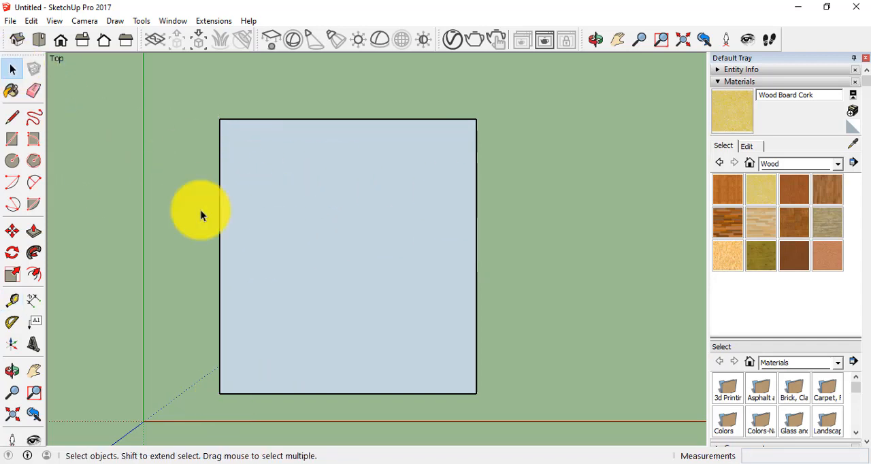
Draw a 7 m line along the red axis, right of the rectangle and level with its upper edge.
{"action": "scroll", "coordinate": [272, 211], "scroll_direction": "down", "scroll_amount": 1}
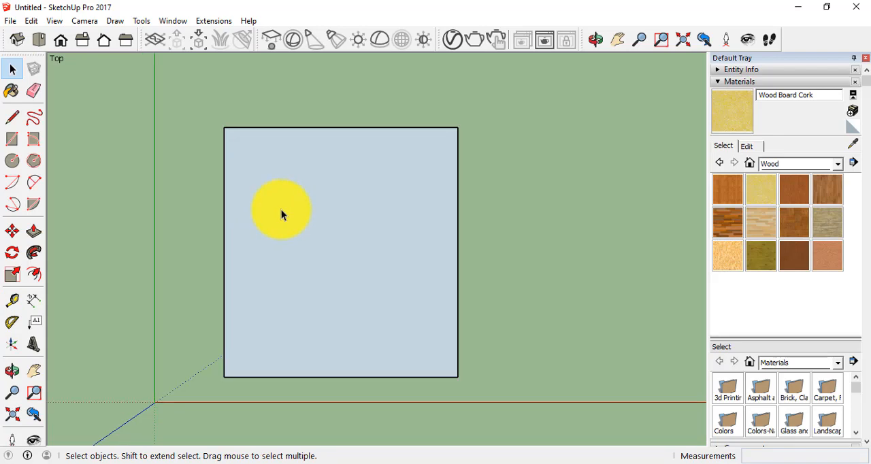
{"action": "left_click", "coordinate": [34, 371]}
{"action": "left_click_drag", "start_coordinate": [515, 307], "coordinate": [392, 298]}
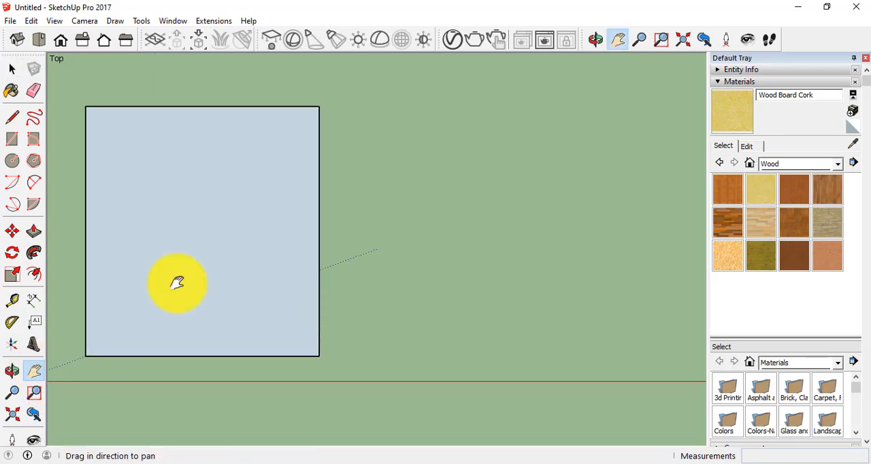
{"action": "left_click", "coordinate": [12, 117]}
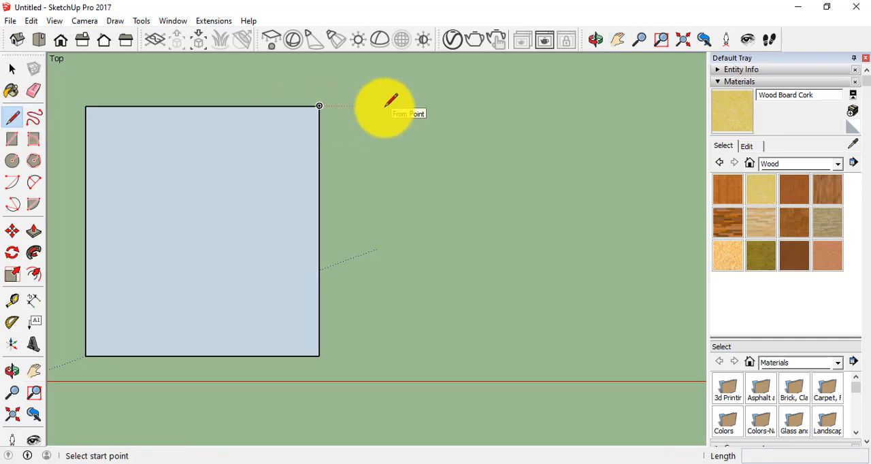
{"action": "left_click", "coordinate": [385, 105]}
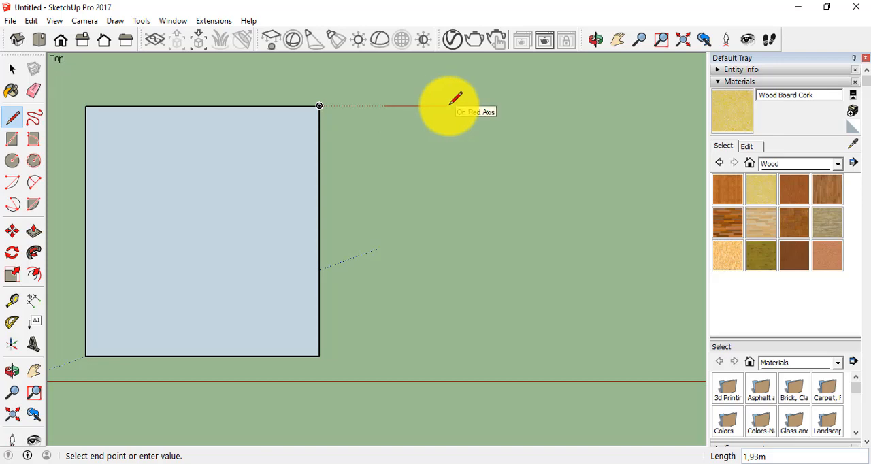
{"action": "type", "text": "7"}
{"action": "key", "text": "Return"}
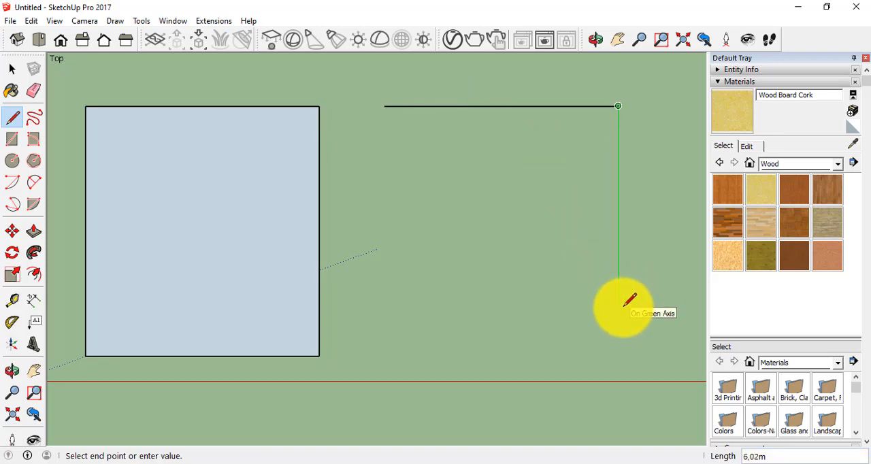
{"action": "type", "text": "7,5"}
Continue the line 7.5 m down and 7 m back left, and close it at the start point to form a second rectangle.
{"action": "key", "text": "Return"}
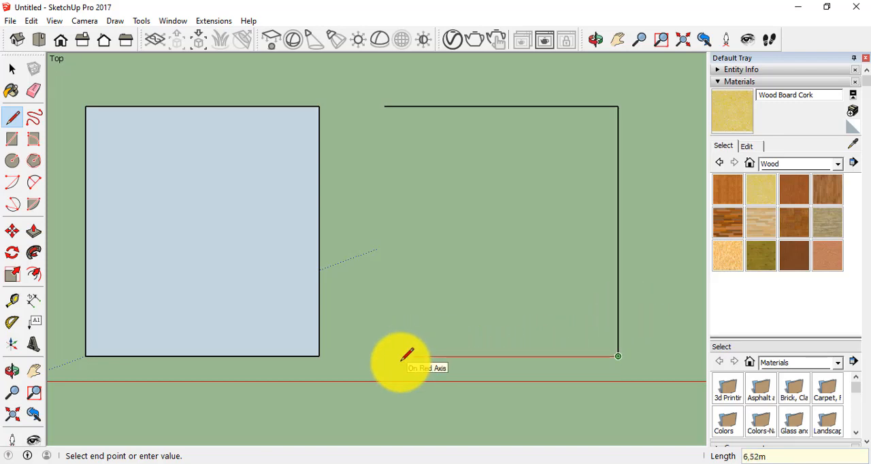
{"action": "type", "text": "7"}
{"action": "key", "text": "Return"}
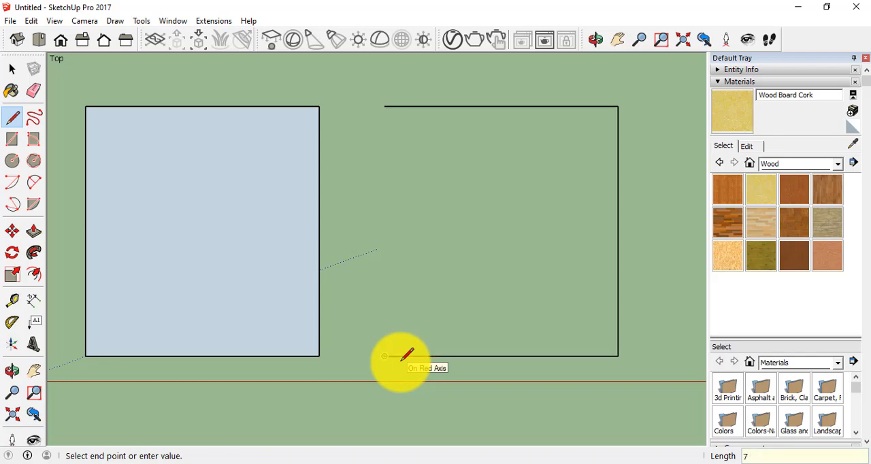
{"action": "left_click", "coordinate": [384, 107]}
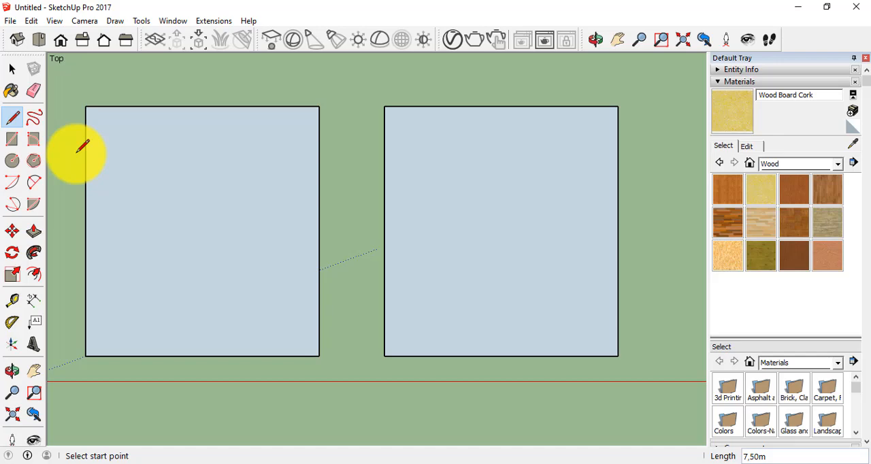
Offset the first rectangle's outline 0.075 m inward and inspect the narrow border up close.
{"action": "left_click", "coordinate": [35, 277]}
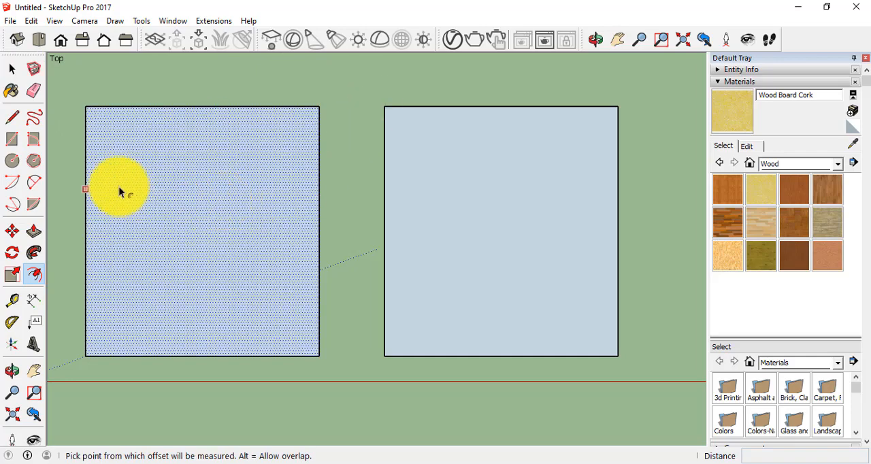
{"action": "left_click", "coordinate": [88, 173]}
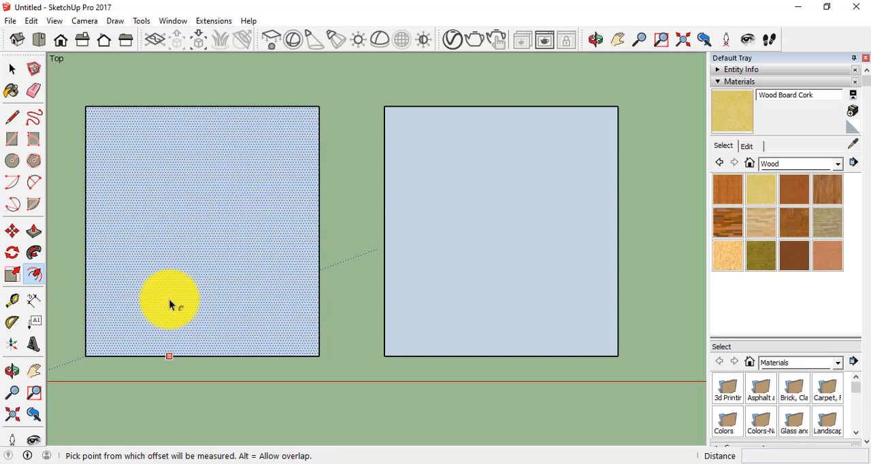
{"action": "left_click", "coordinate": [181, 351]}
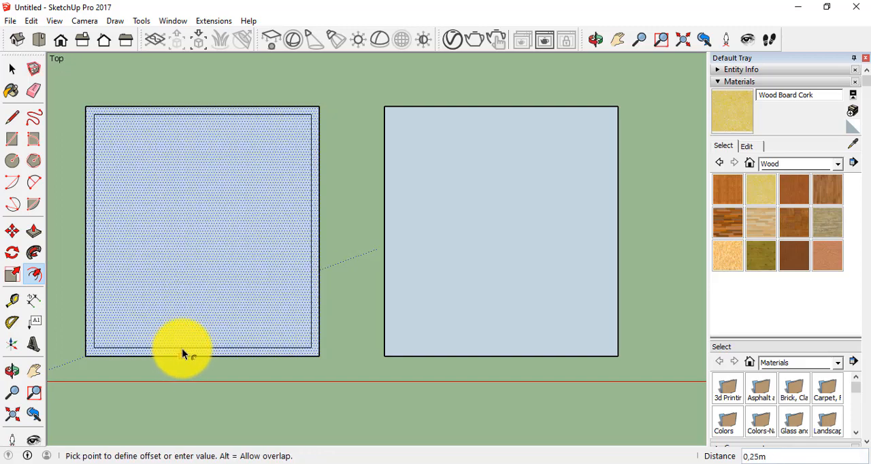
{"action": "type", "text": "0"}
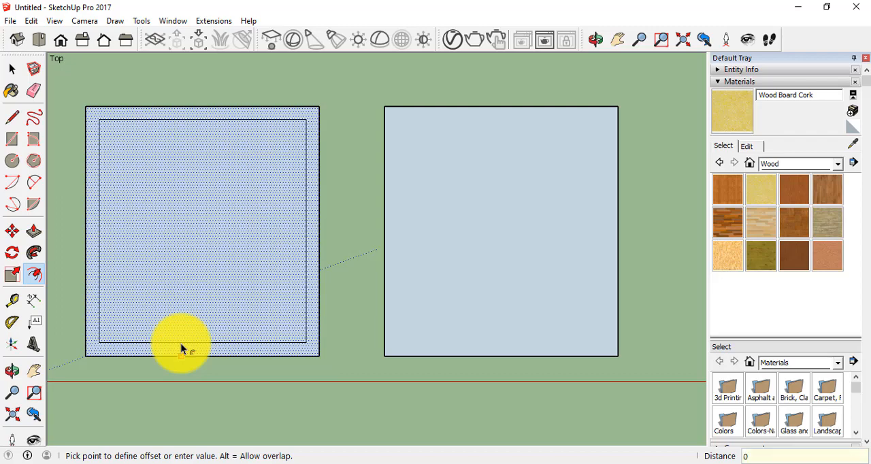
{"action": "type", "text": ",075"}
{"action": "key", "text": "Return"}
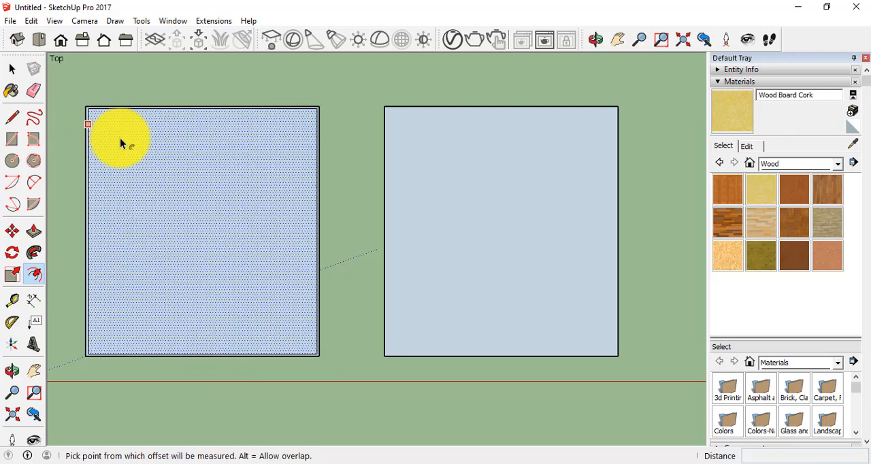
{"action": "scroll", "coordinate": [193, 204], "scroll_direction": "up", "scroll_amount": 6}
{"action": "scroll", "coordinate": [400, 228], "scroll_direction": "up", "scroll_amount": 3}
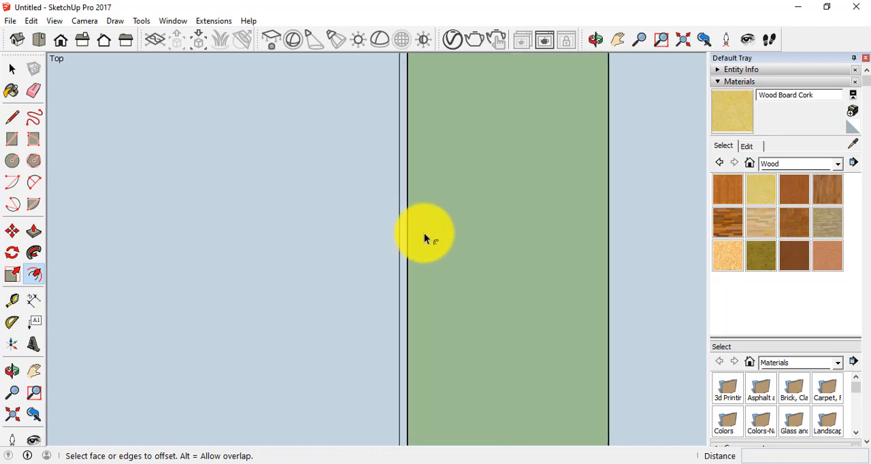
{"action": "scroll", "coordinate": [409, 238], "scroll_direction": "up", "scroll_amount": 4}
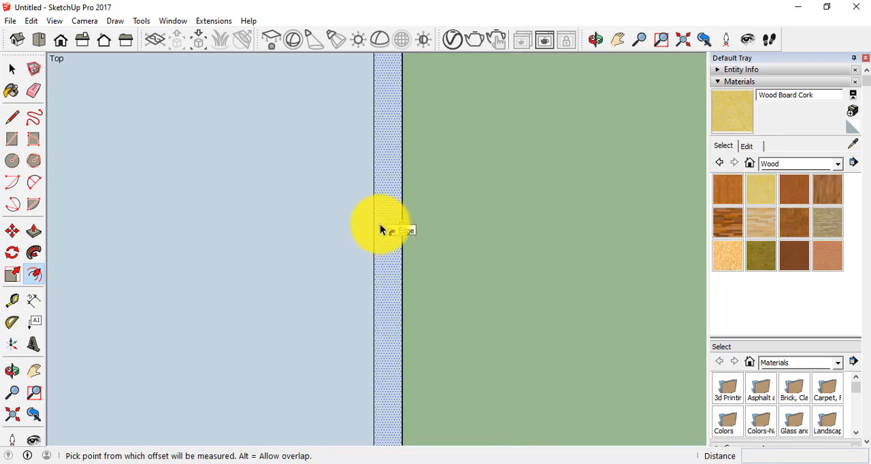
{"action": "scroll", "coordinate": [381, 230], "scroll_direction": "down", "scroll_amount": 6}
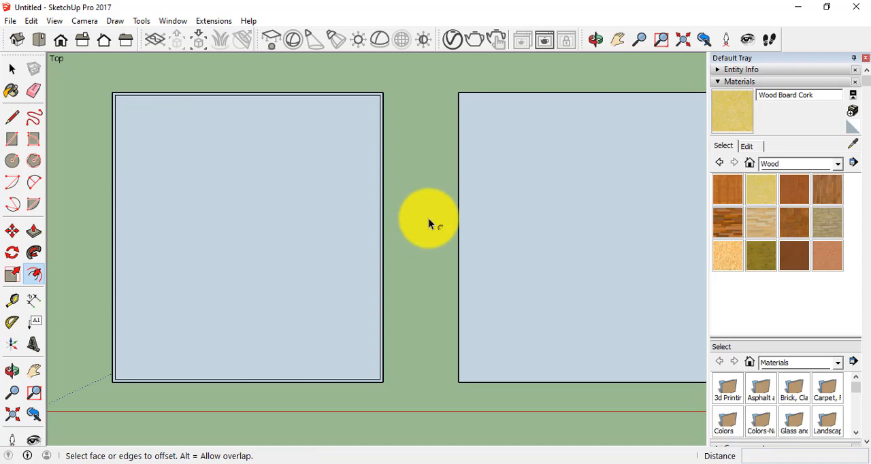
{"action": "scroll", "coordinate": [430, 224], "scroll_direction": "down", "scroll_amount": 2}
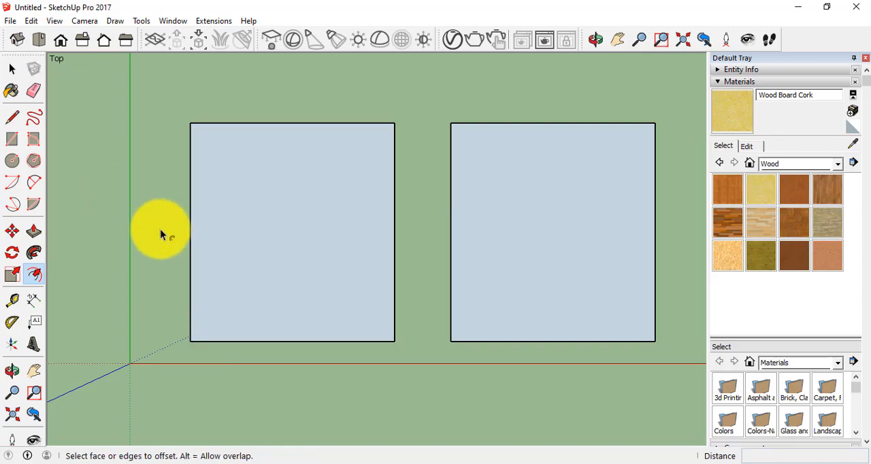
{"action": "scroll", "coordinate": [229, 285], "scroll_direction": "up", "scroll_amount": 1}
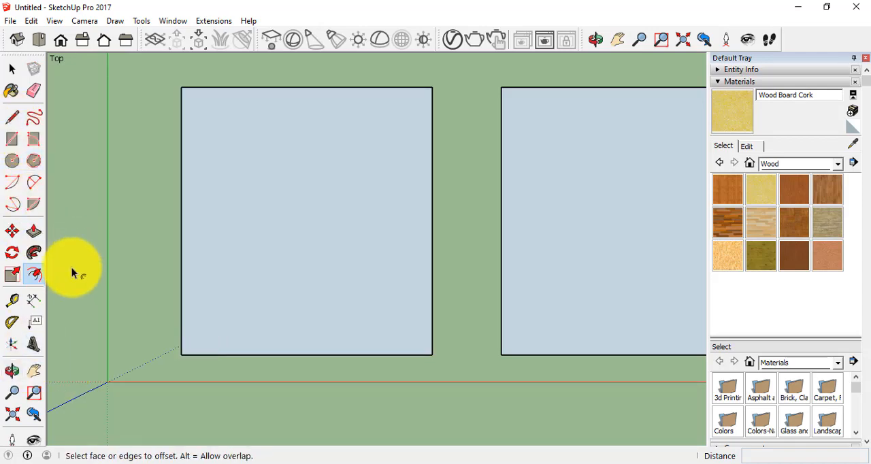
{"action": "left_click", "coordinate": [33, 300]}
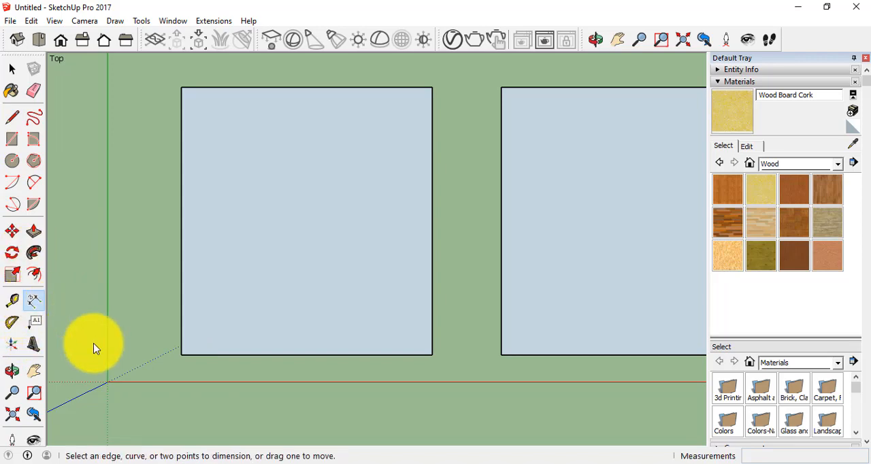
{"action": "left_click", "coordinate": [182, 354]}
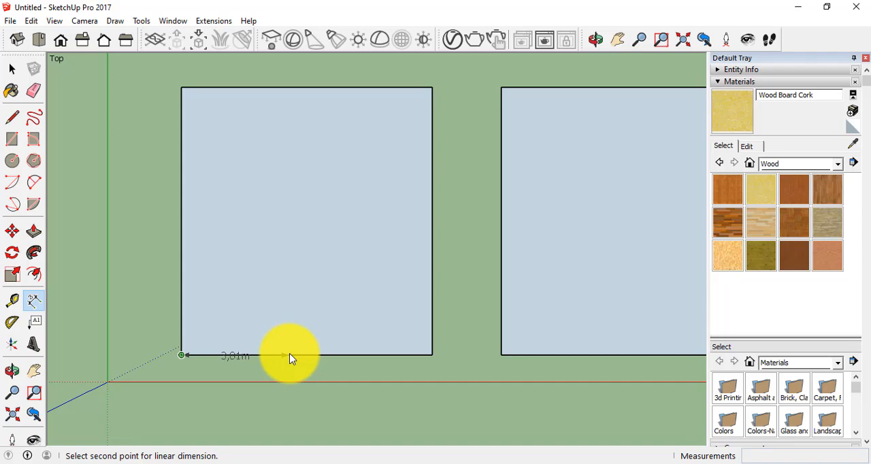
{"action": "left_click", "coordinate": [12, 68]}
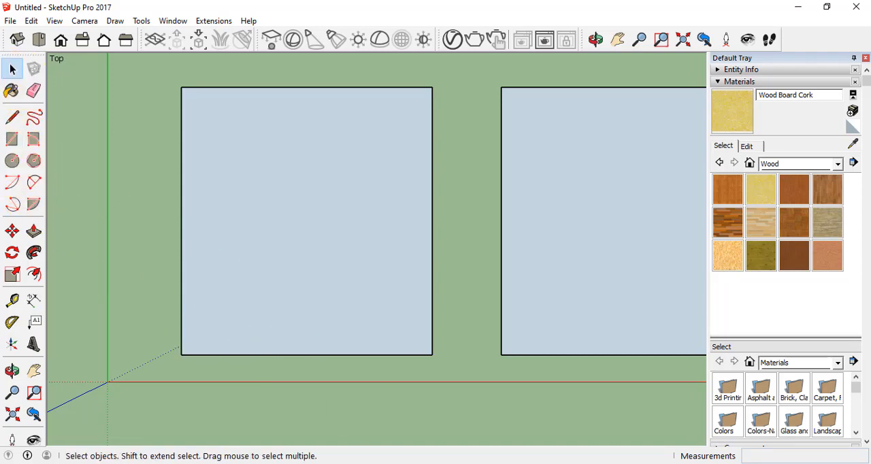
Draw a 3 m line from the first rectangle's lower-left corner along its lower edge.
{"action": "left_click", "coordinate": [12, 117]}
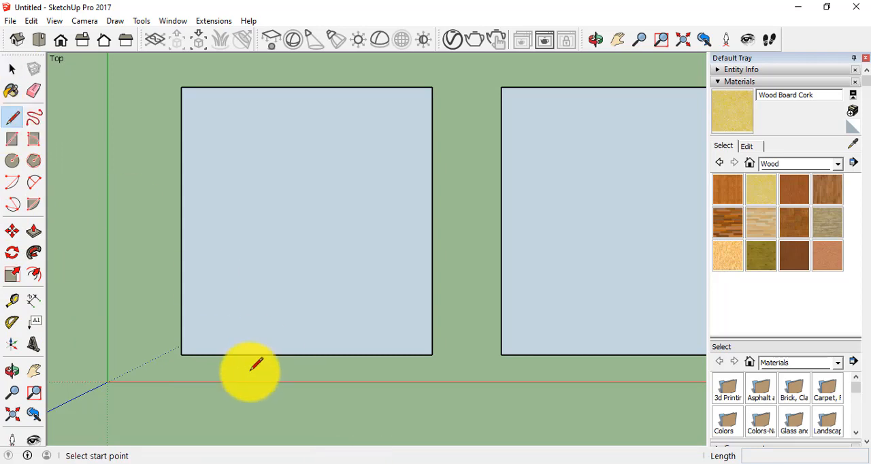
{"action": "left_click", "coordinate": [181, 354]}
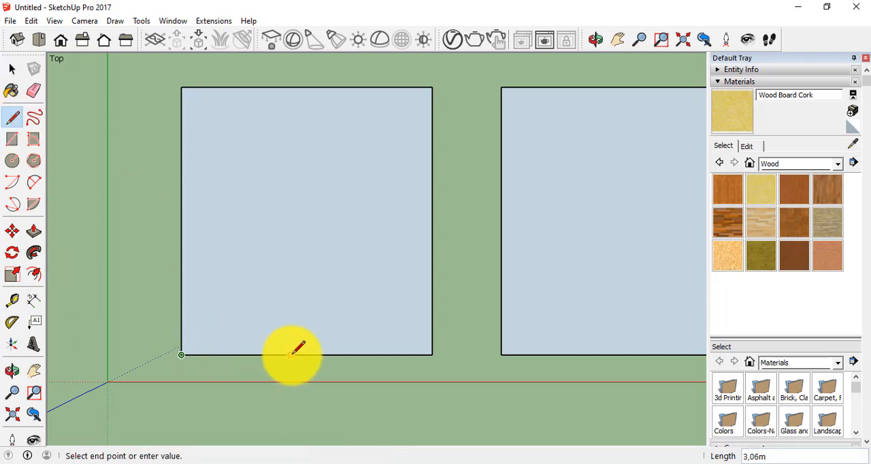
{"action": "type", "text": "4"}
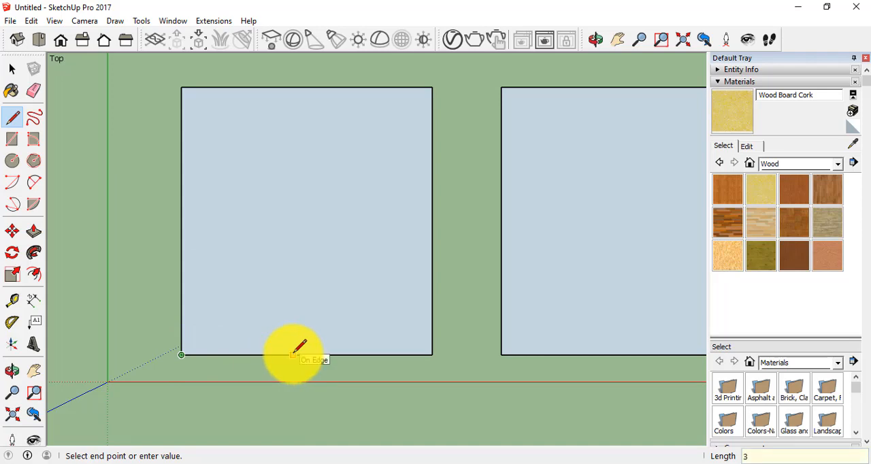
{"action": "key", "text": "Return"}
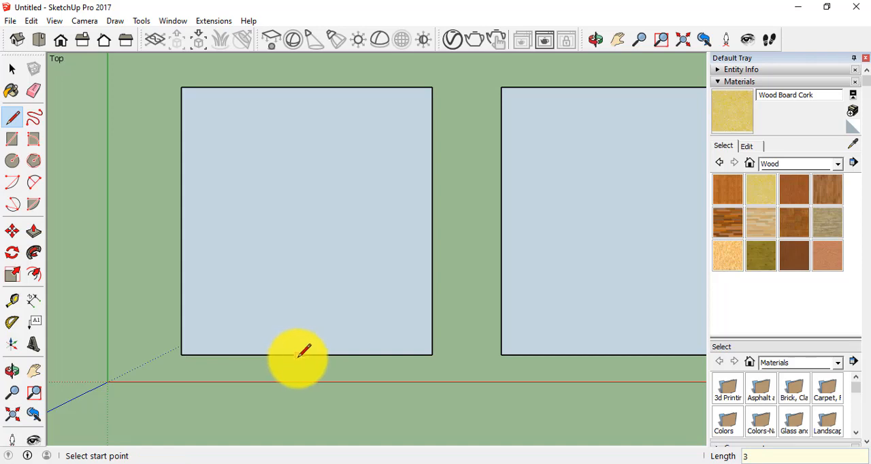
From the 3 m point on the lower edge, draw a 0.50 m line upward and continue it horizontally to the rectangle's right edge.
{"action": "left_click", "coordinate": [289, 354]}
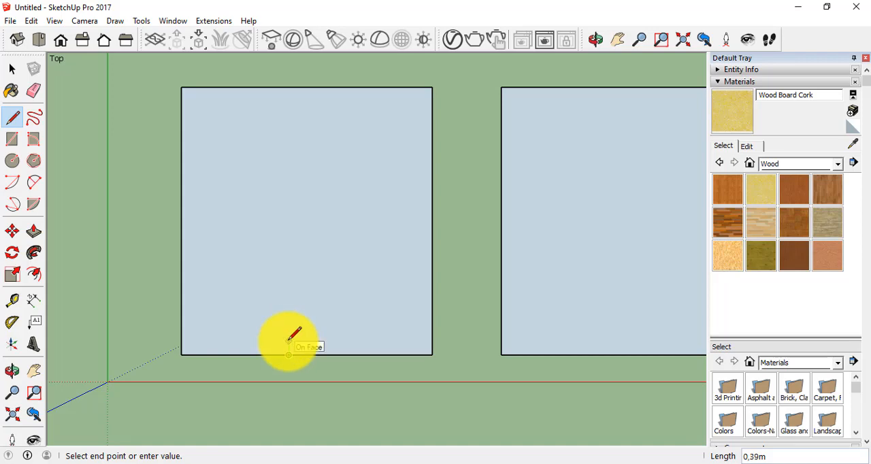
{"action": "type", "text": "0"}
{"action": "type", "text": ",5"}
{"action": "type", "text": "0"}
{"action": "key", "text": "Return"}
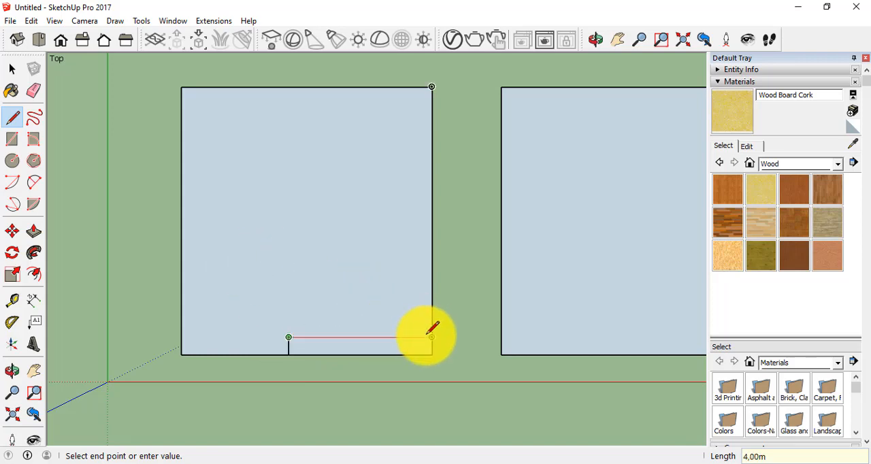
{"action": "left_click", "coordinate": [431, 336]}
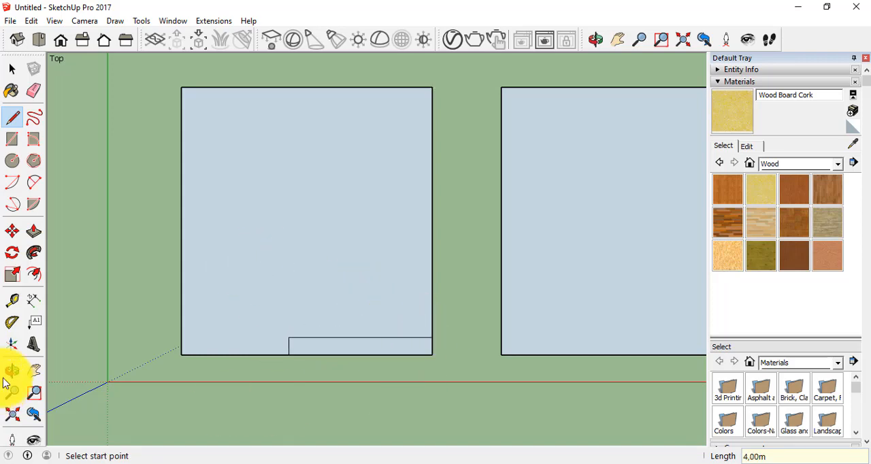
Delete the small strip's lower edge and the leftover right-hand edge to notch the first rectangle's lower-right corner.
{"action": "left_click", "coordinate": [13, 68]}
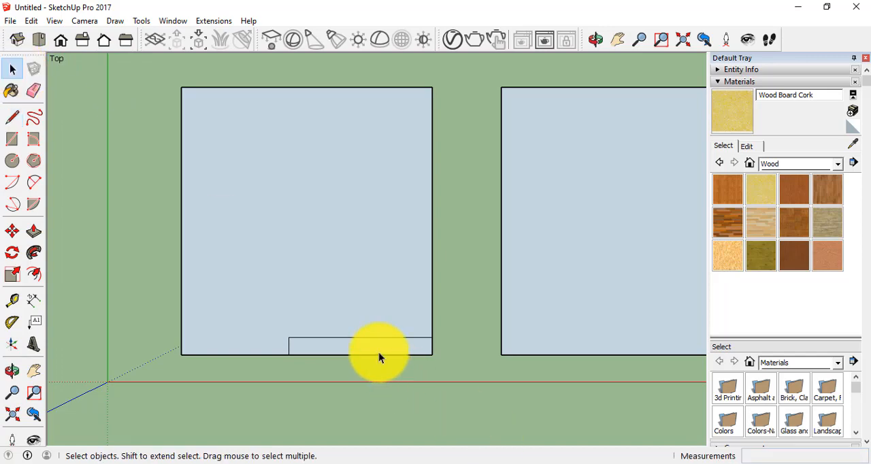
{"action": "left_click", "coordinate": [401, 351]}
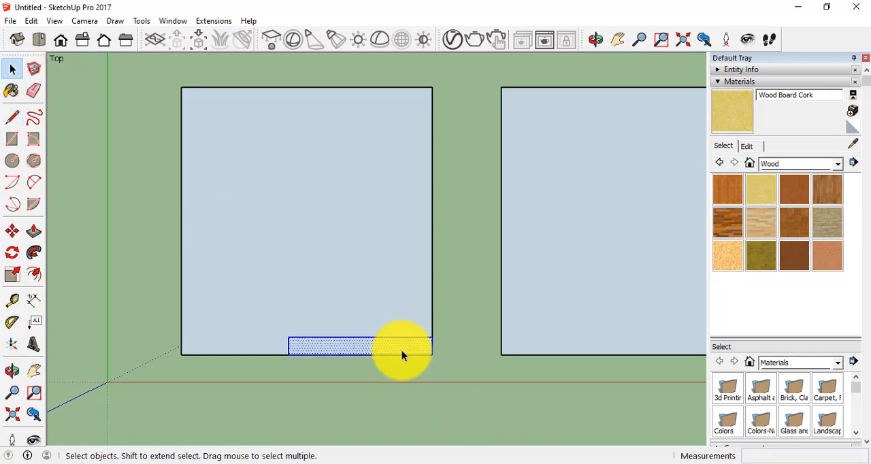
{"action": "left_click", "coordinate": [391, 349]}
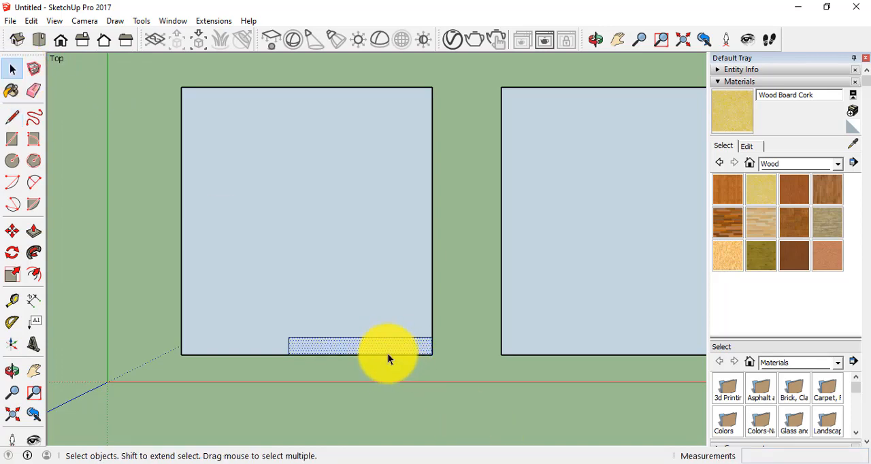
{"action": "left_click", "coordinate": [391, 354]}
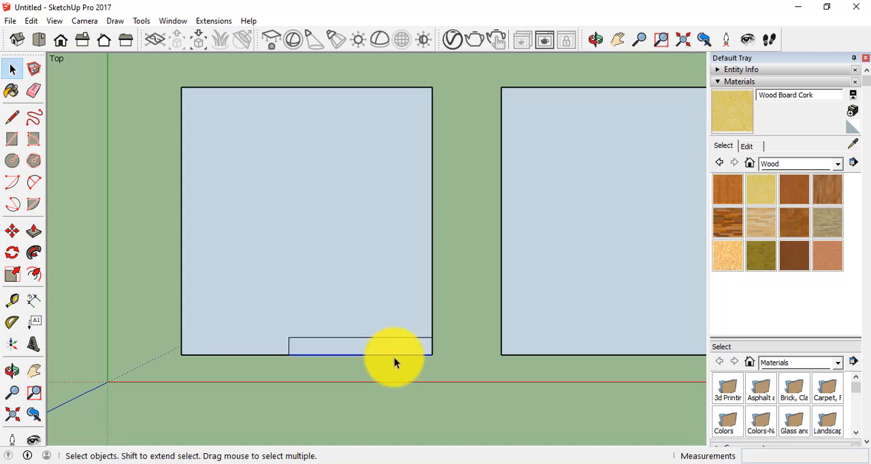
{"action": "key", "text": "Delete"}
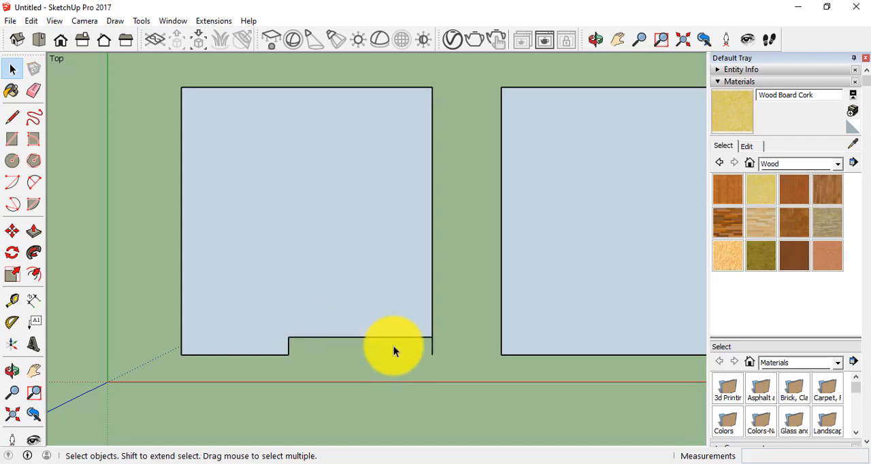
{"action": "left_click", "coordinate": [432, 347]}
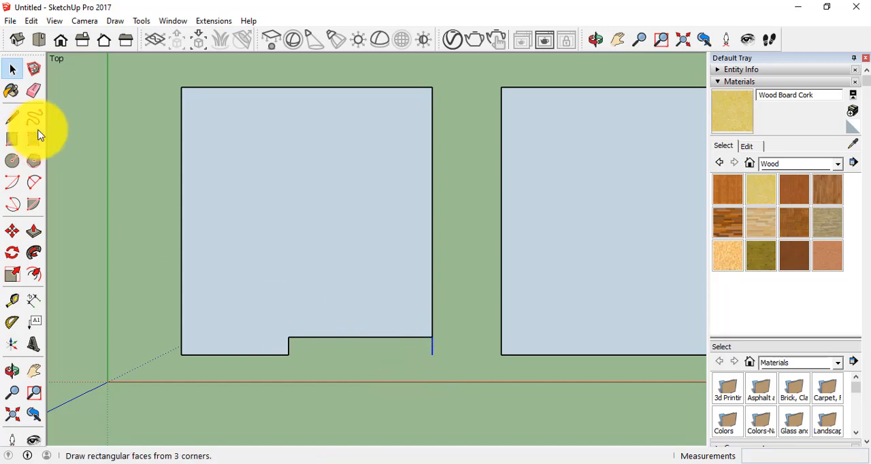
{"action": "key", "text": "Delete"}
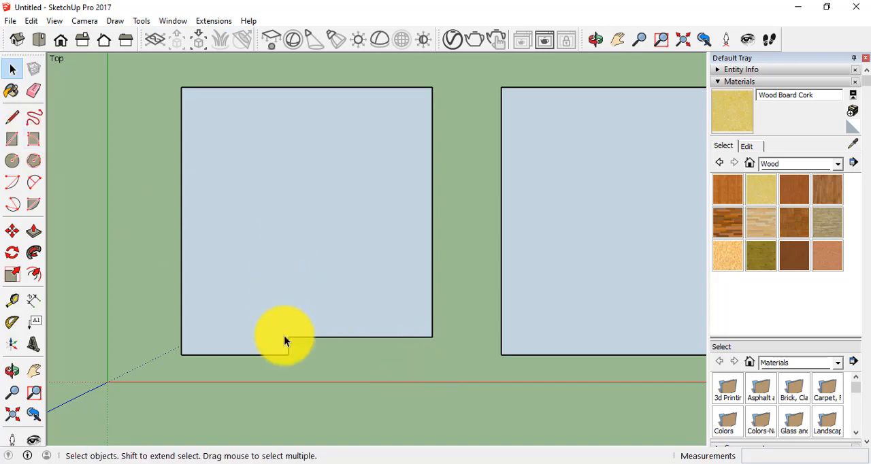
Offset the notched shape's outline 0.075 m inward.
{"action": "scroll", "coordinate": [335, 291], "scroll_direction": "down", "scroll_amount": 2}
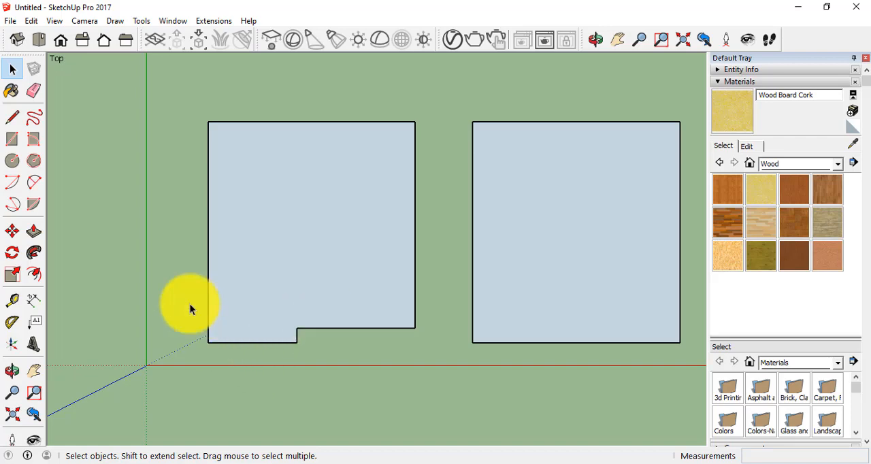
{"action": "left_click", "coordinate": [36, 275]}
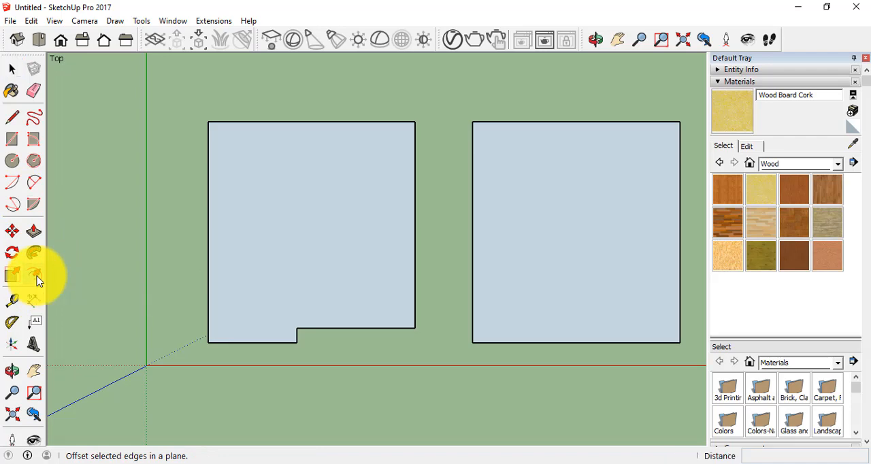
{"action": "left_click", "coordinate": [250, 340]}
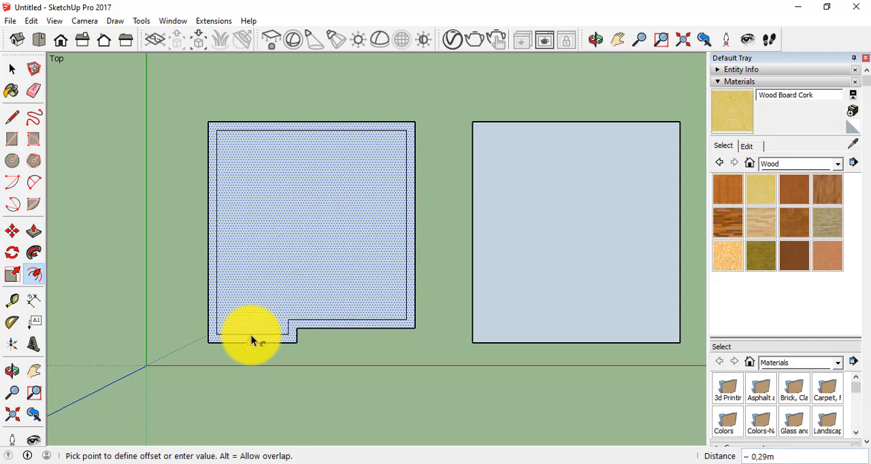
{"action": "type", "text": "0,075"}
{"action": "key", "text": "Return"}
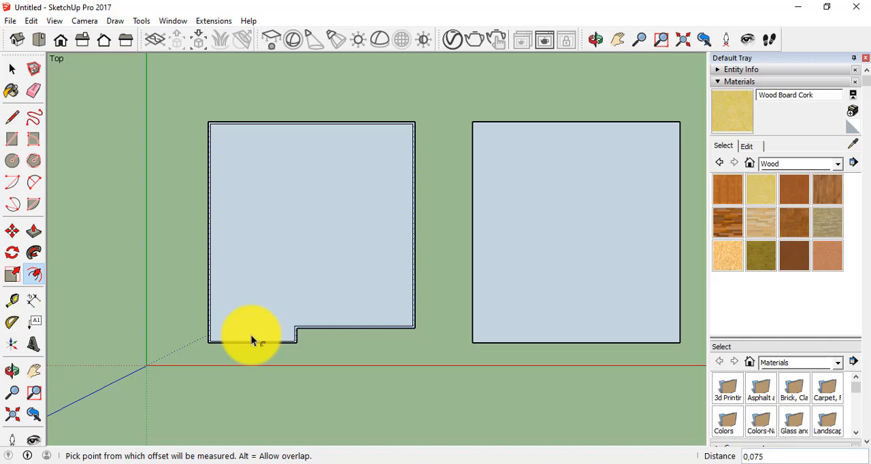
{"action": "double_click", "coordinate": [251, 334]}
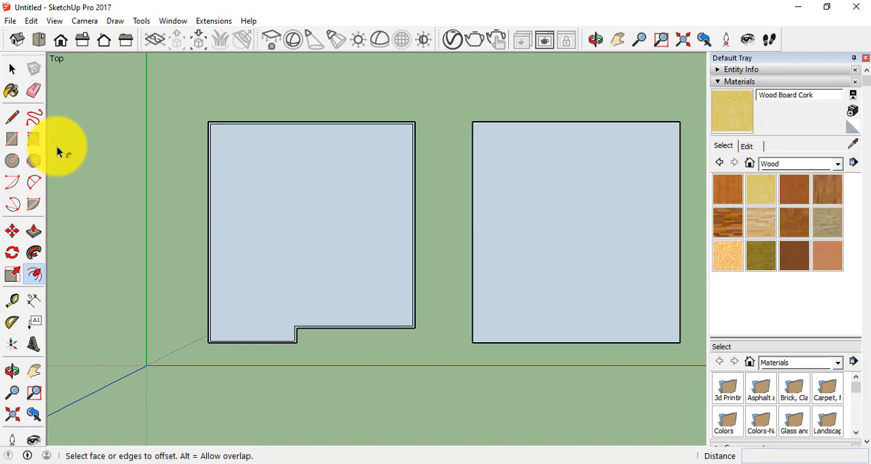
{"action": "left_click", "coordinate": [12, 69]}
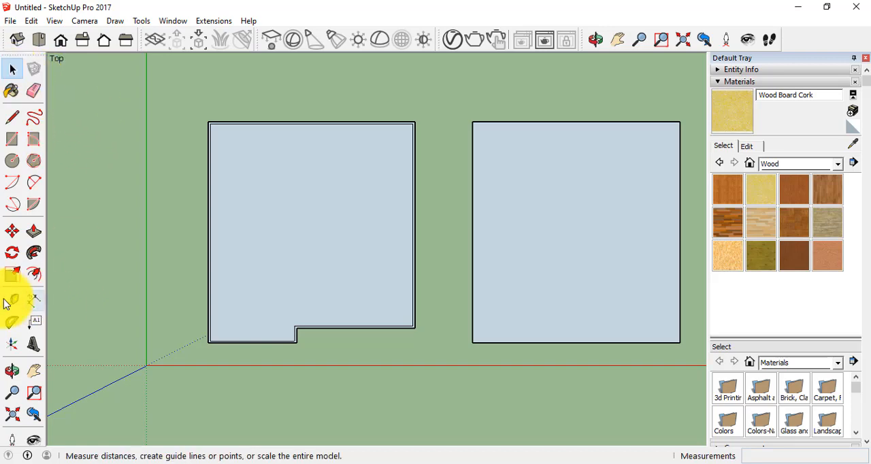
{"action": "left_click", "coordinate": [34, 299]}
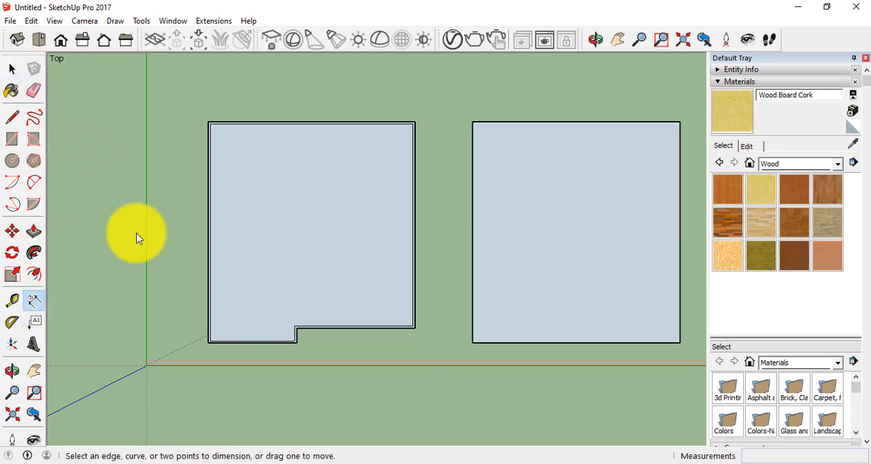
{"action": "left_click", "coordinate": [208, 123]}
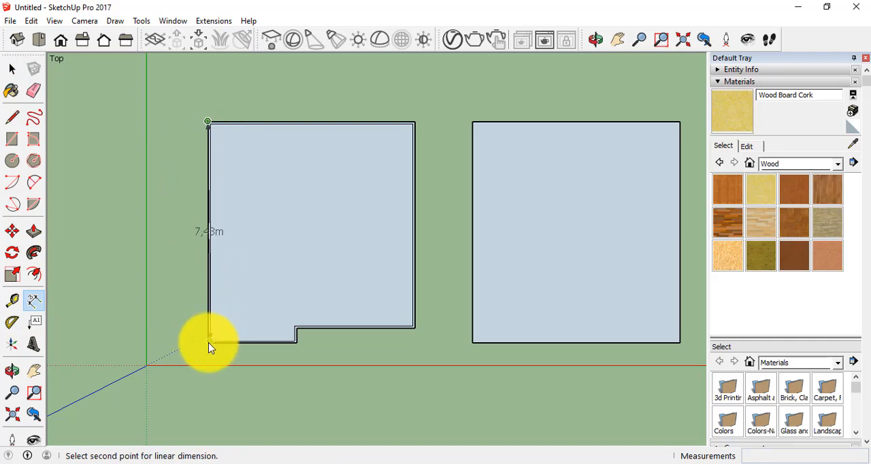
{"action": "scroll", "coordinate": [208, 342], "scroll_direction": "up", "scroll_amount": 3}
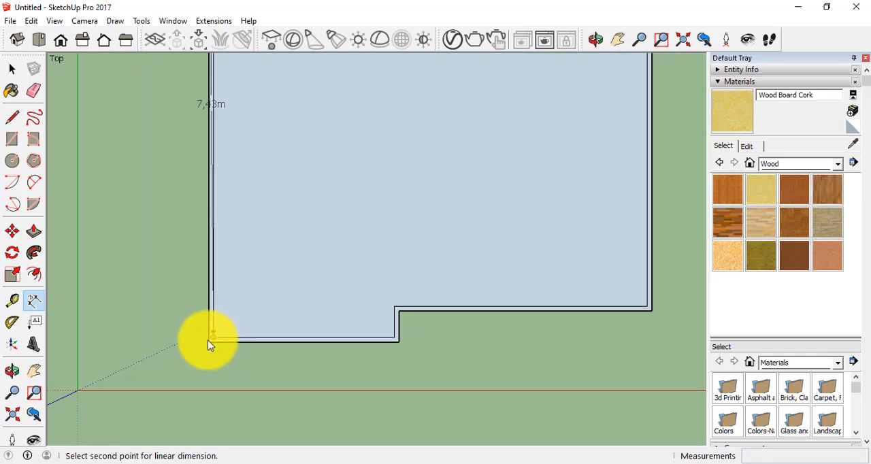
{"action": "scroll", "coordinate": [218, 120], "scroll_direction": "up", "scroll_amount": 3}
{"action": "scroll", "coordinate": [220, 121], "scroll_direction": "down", "scroll_amount": 4}
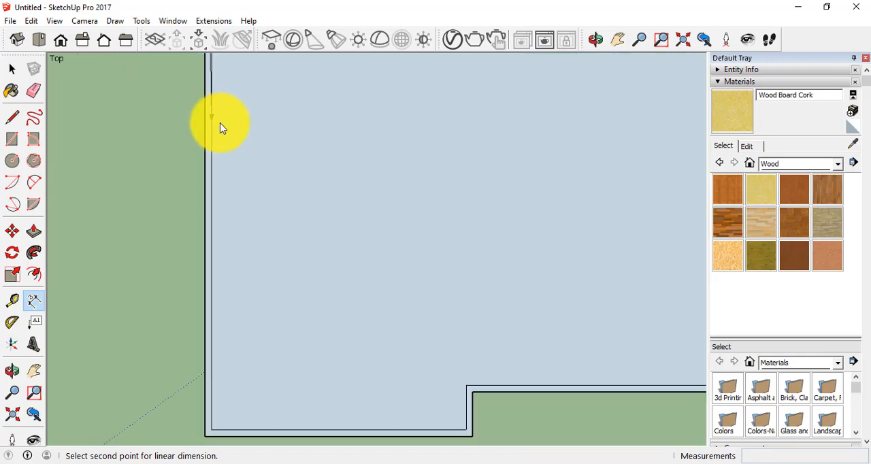
{"action": "scroll", "coordinate": [221, 125], "scroll_direction": "down", "scroll_amount": 1}
{"action": "left_click", "coordinate": [11, 66]}
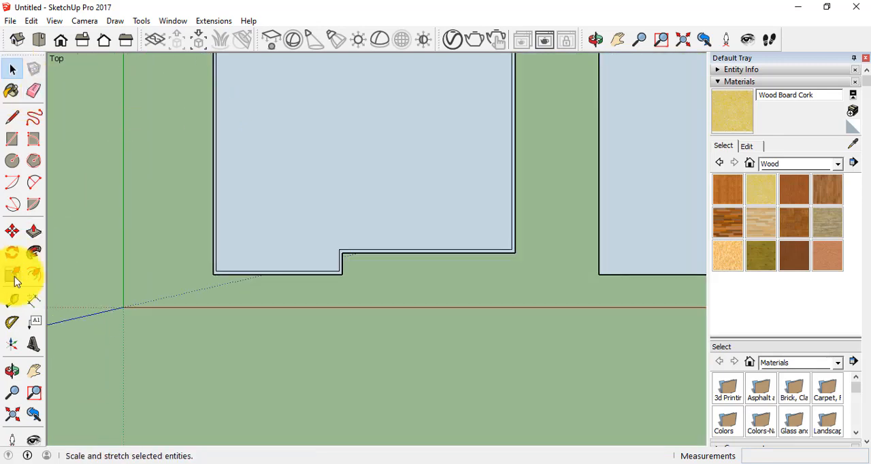
Dimension the notched shape's outer left edge from its upper to its lower corner, placing the dimension line outside the shape.
{"action": "left_click", "coordinate": [33, 371]}
{"action": "left_click_drag", "start_coordinate": [204, 150], "coordinate": [204, 413]}
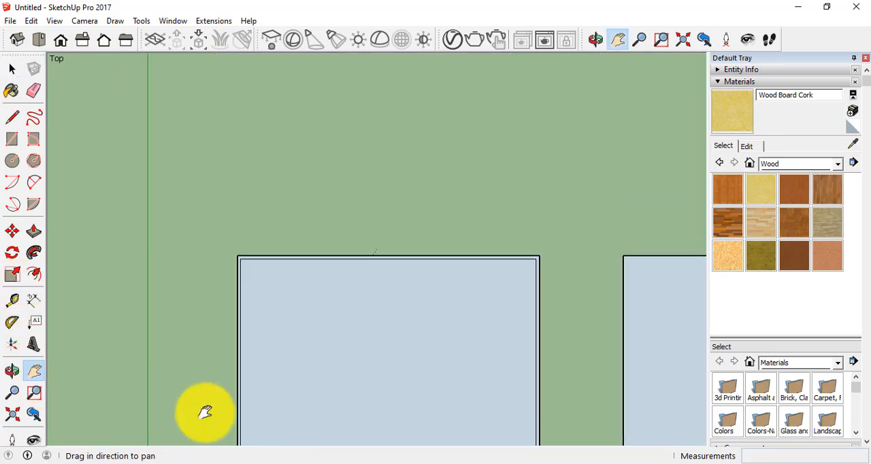
{"action": "scroll", "coordinate": [197, 356], "scroll_direction": "up", "scroll_amount": 1}
{"action": "scroll", "coordinate": [196, 356], "scroll_direction": "up", "scroll_amount": 1}
{"action": "left_click_drag", "start_coordinate": [228, 162], "coordinate": [202, 253]}
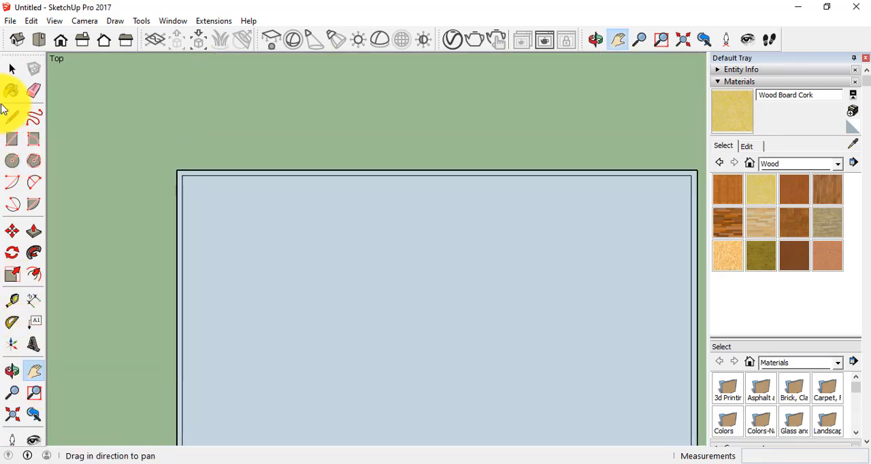
{"action": "left_click", "coordinate": [16, 307]}
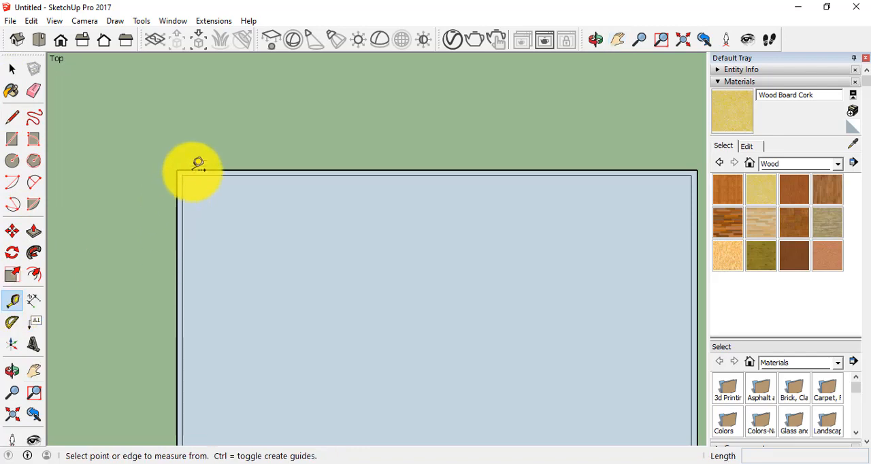
{"action": "left_click", "coordinate": [28, 298]}
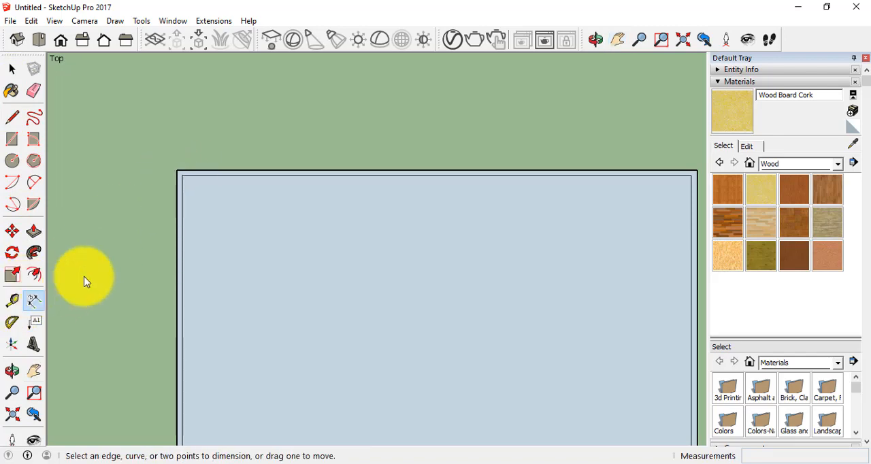
{"action": "left_click", "coordinate": [177, 172]}
{"action": "scroll", "coordinate": [136, 396], "scroll_direction": "down", "scroll_amount": 3}
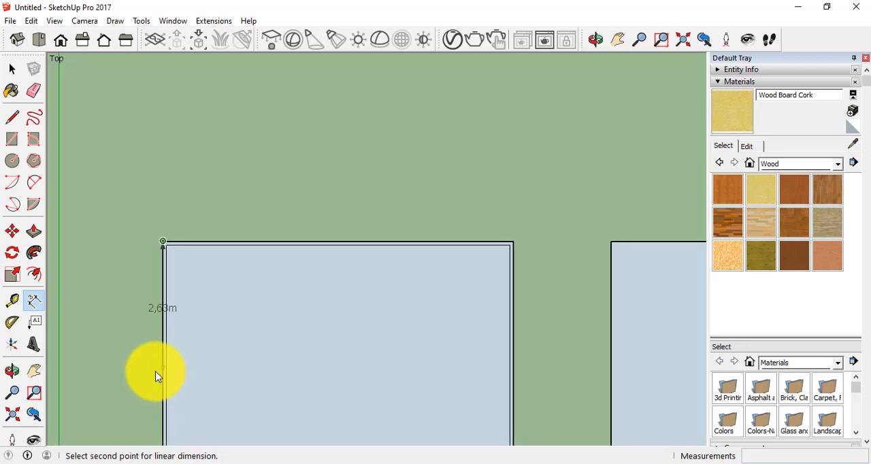
{"action": "left_click", "coordinate": [33, 371]}
{"action": "left_click_drag", "start_coordinate": [128, 368], "coordinate": [189, 235]}
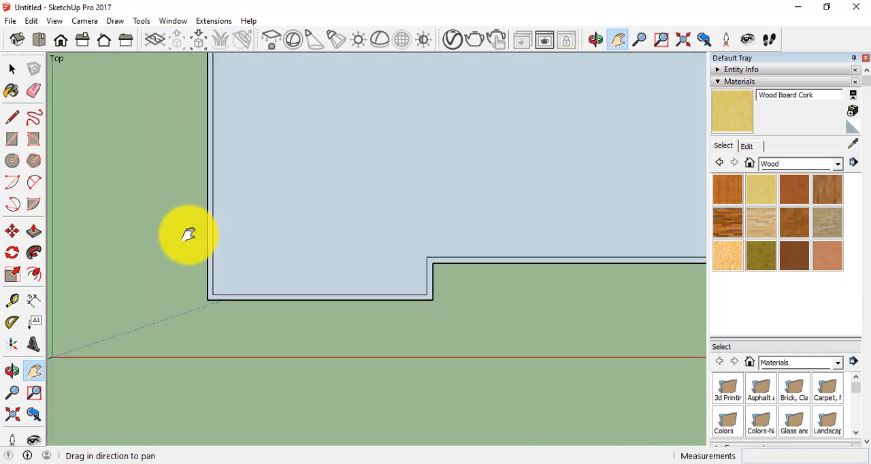
{"action": "scroll", "coordinate": [188, 234], "scroll_direction": "up", "scroll_amount": 1}
{"action": "left_click", "coordinate": [33, 300]}
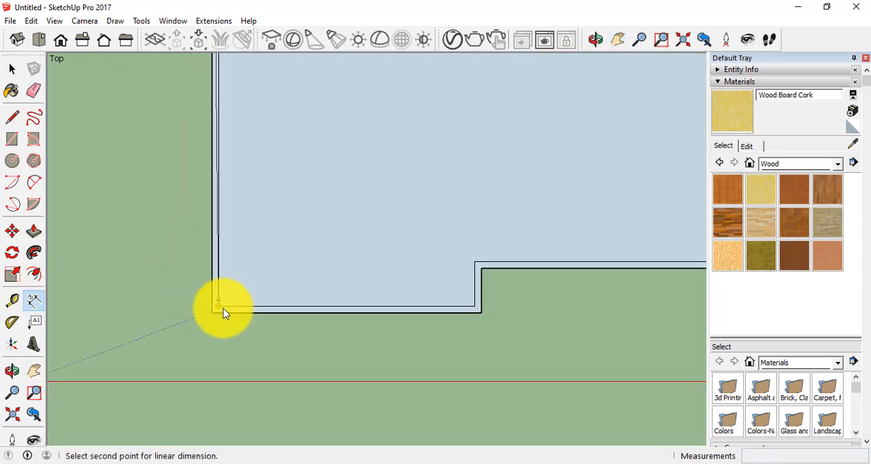
{"action": "left_click", "coordinate": [211, 312]}
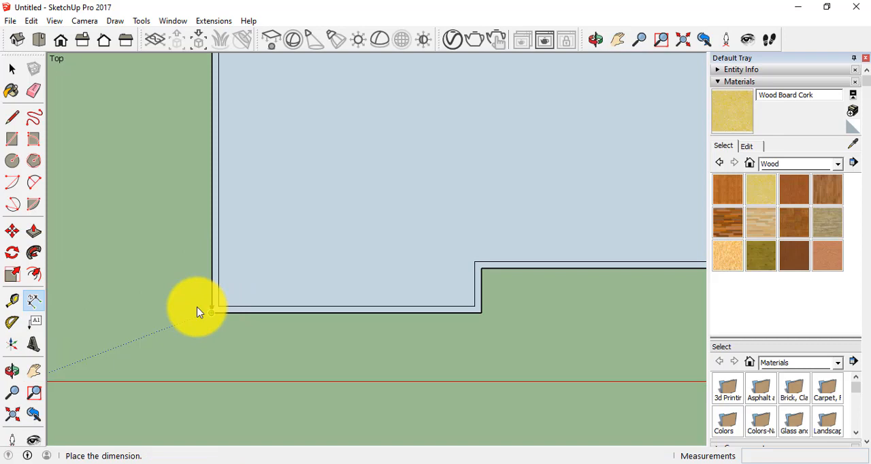
{"action": "left_click", "coordinate": [155, 310]}
{"action": "scroll", "coordinate": [154, 310], "scroll_direction": "down", "scroll_amount": 3}
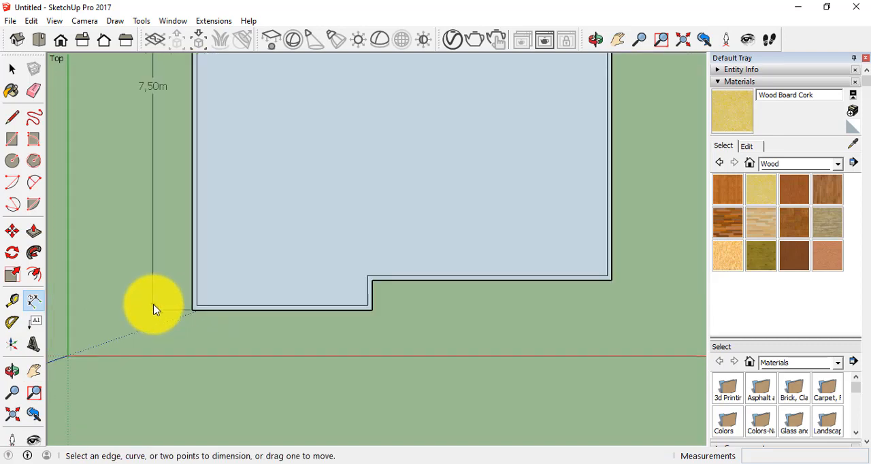
{"action": "scroll", "coordinate": [305, 270], "scroll_direction": "up", "scroll_amount": 3}
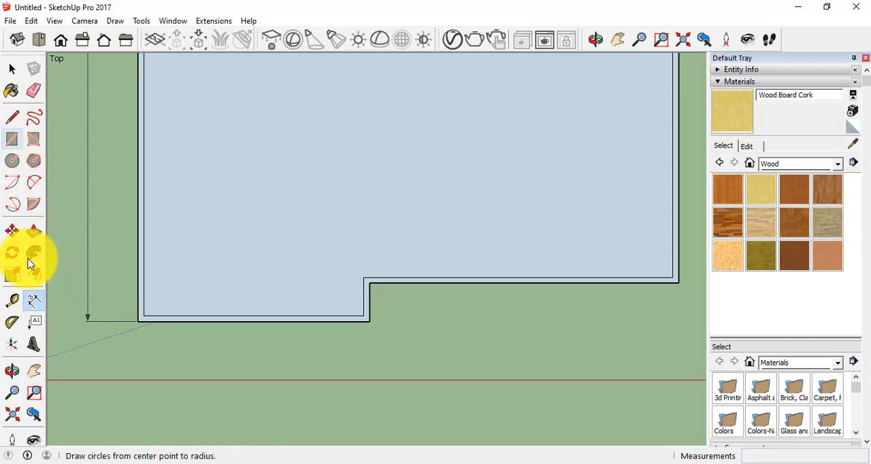
Dimension the notched shape's lower edge up to the notch, and from the notch to the lower-right corner, aligning both dimensions below the shape.
{"action": "left_click", "coordinate": [138, 320]}
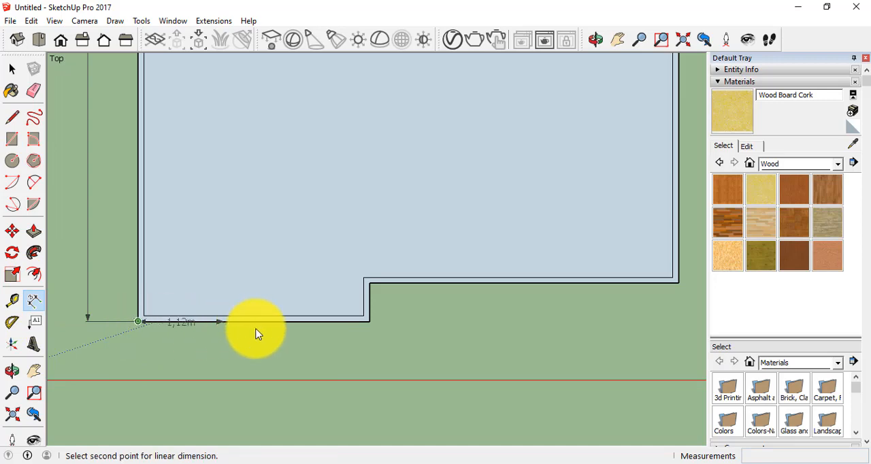
{"action": "left_click", "coordinate": [369, 321]}
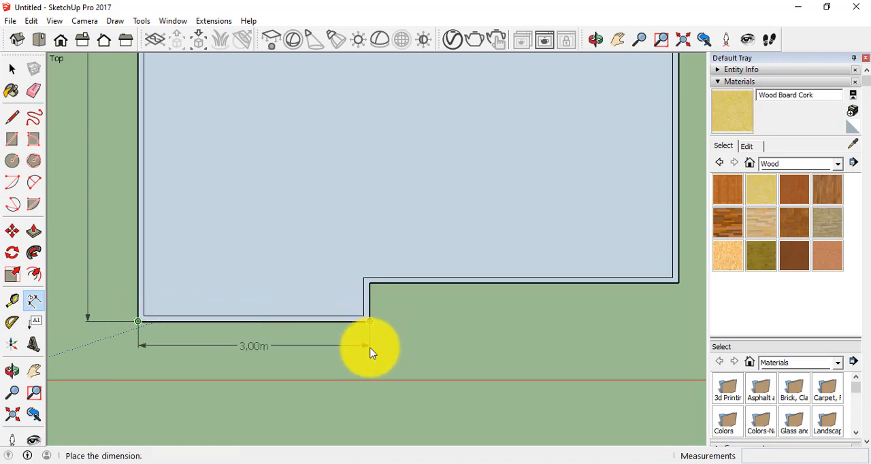
{"action": "left_click", "coordinate": [375, 370]}
{"action": "scroll", "coordinate": [374, 370], "scroll_direction": "down", "scroll_amount": 1}
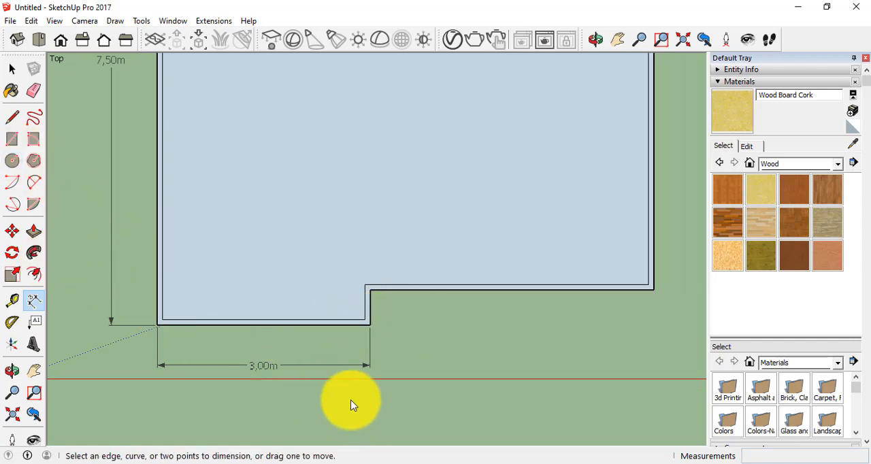
{"action": "left_click", "coordinate": [370, 326]}
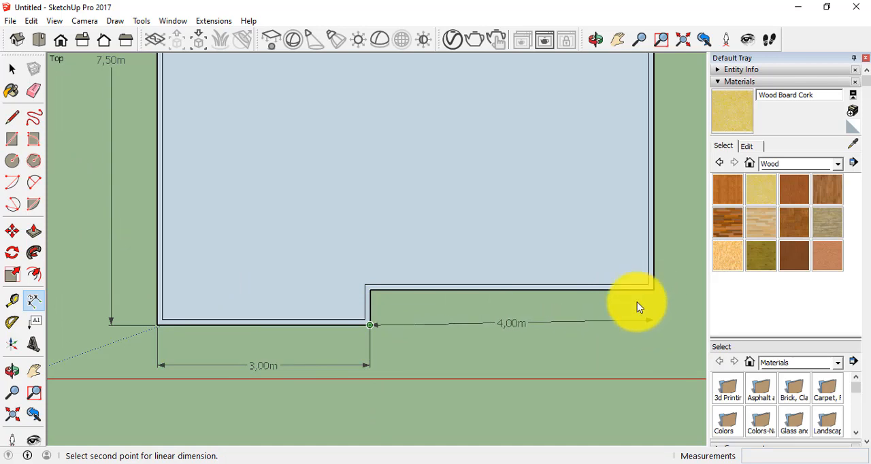
{"action": "left_click", "coordinate": [655, 292]}
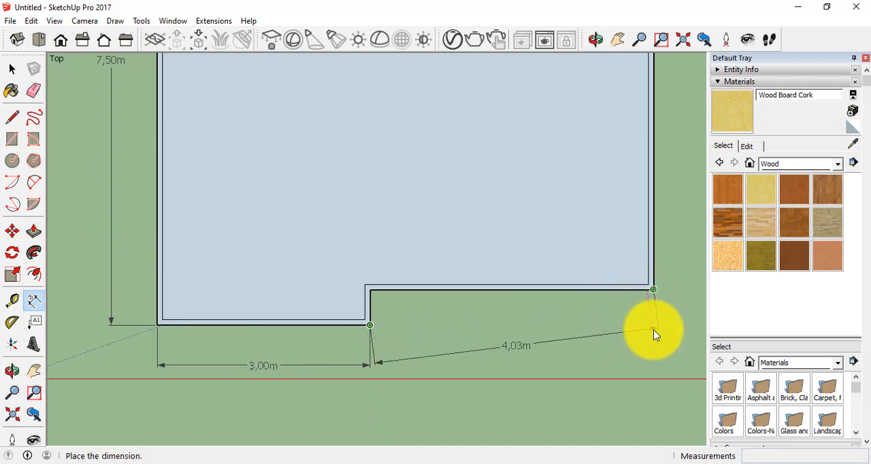
{"action": "left_click", "coordinate": [638, 367]}
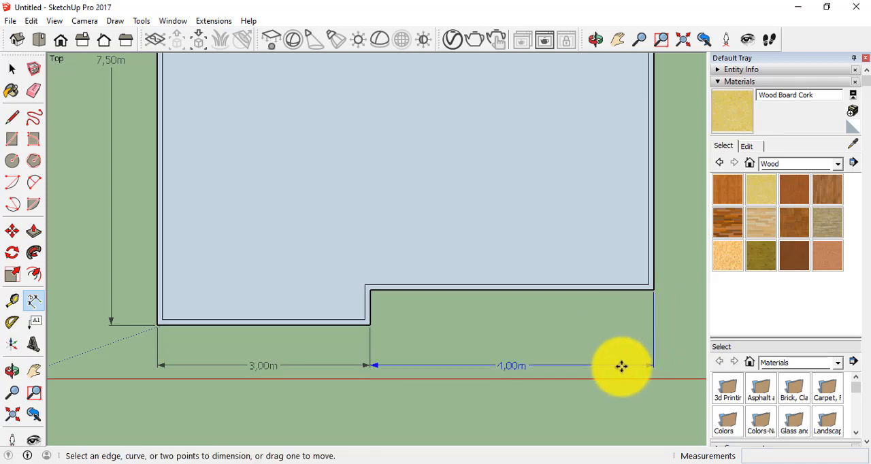
Dimension the notched shape's outer upper edge from corner to corner, placing the dimension line above the shape.
{"action": "scroll", "coordinate": [612, 373], "scroll_direction": "down", "scroll_amount": 2}
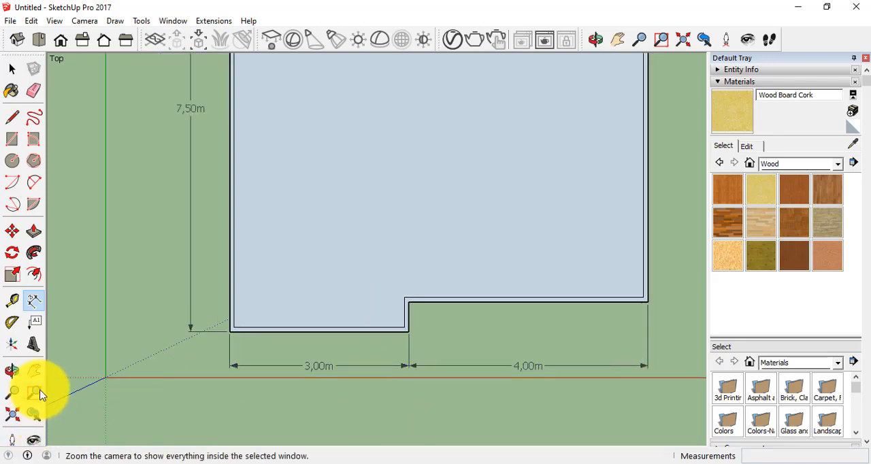
{"action": "left_click", "coordinate": [34, 370]}
{"action": "left_click_drag", "start_coordinate": [429, 270], "coordinate": [346, 431]}
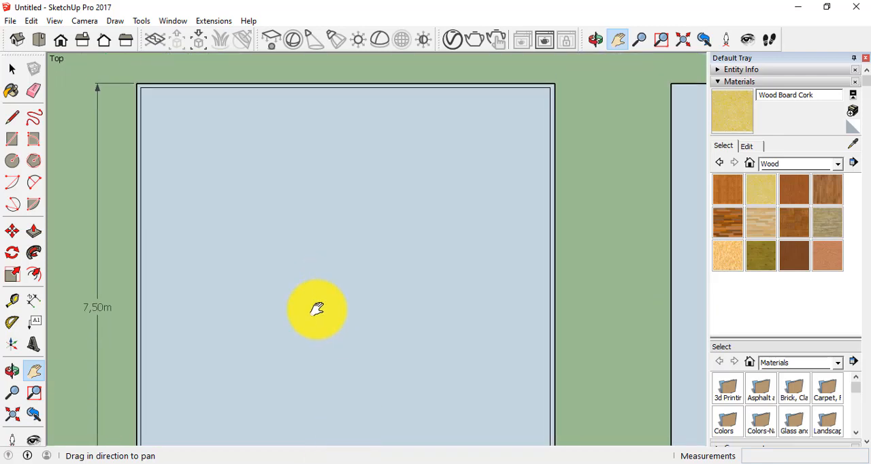
{"action": "scroll", "coordinate": [346, 266], "scroll_direction": "down", "scroll_amount": 1}
{"action": "left_click_drag", "start_coordinate": [336, 221], "coordinate": [336, 339]}
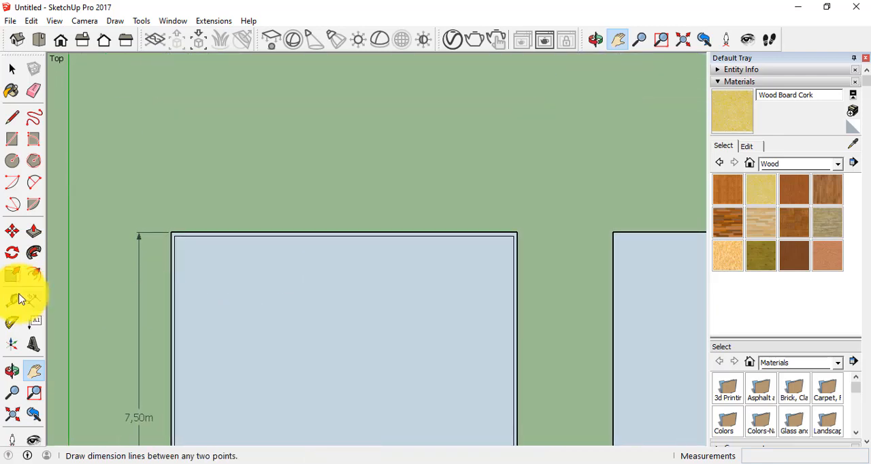
{"action": "scroll", "coordinate": [231, 306], "scroll_direction": "up", "scroll_amount": 2}
{"action": "left_click_drag", "start_coordinate": [317, 296], "coordinate": [300, 334]}
{"action": "scroll", "coordinate": [300, 334], "scroll_direction": "down", "scroll_amount": 1}
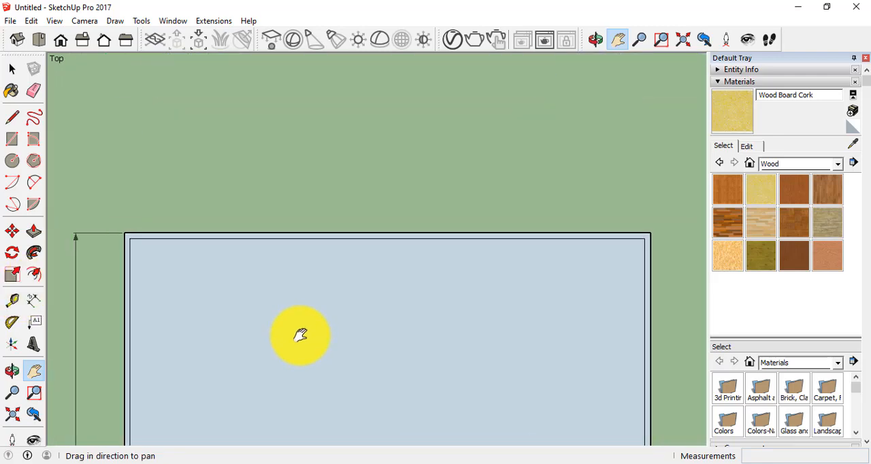
{"action": "left_click", "coordinate": [33, 299]}
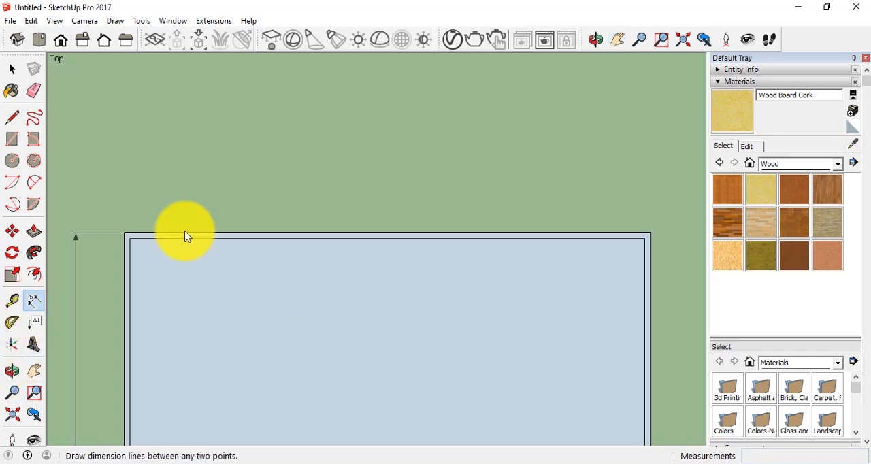
{"action": "left_click", "coordinate": [124, 232]}
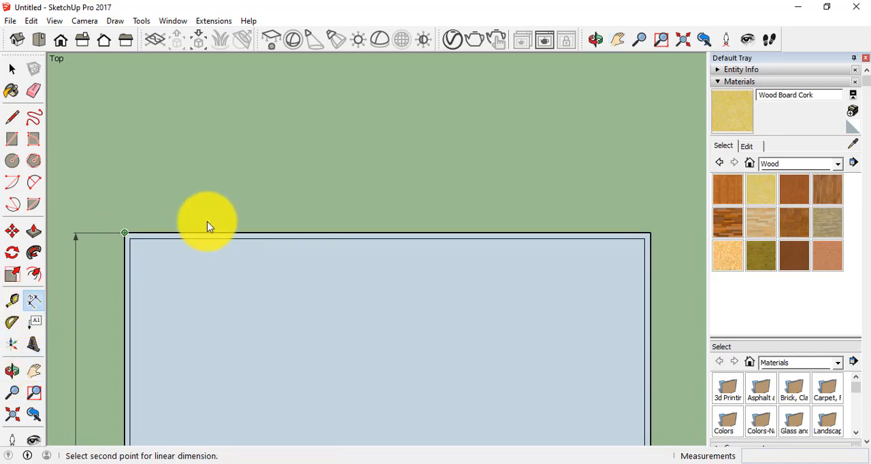
{"action": "left_click", "coordinate": [649, 233]}
{"action": "left_click", "coordinate": [577, 180]}
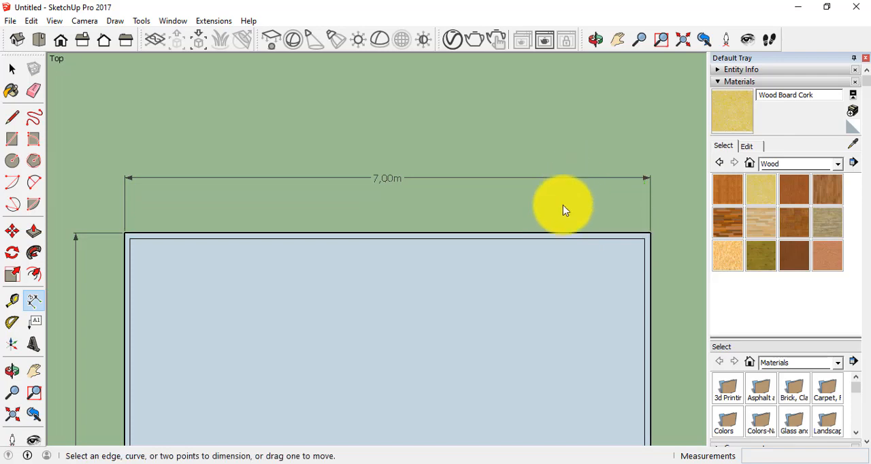
Dimension the notched shape's outer right edge from its upper to its lower corner, placing the dimension line outside the shape.
{"action": "scroll", "coordinate": [511, 266], "scroll_direction": "down", "scroll_amount": 3}
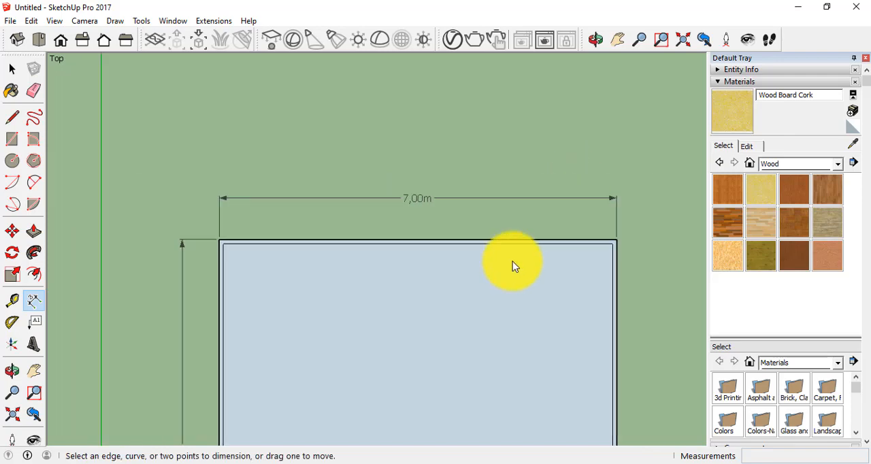
{"action": "left_click", "coordinate": [34, 371]}
{"action": "left_click_drag", "start_coordinate": [374, 369], "coordinate": [148, 187]}
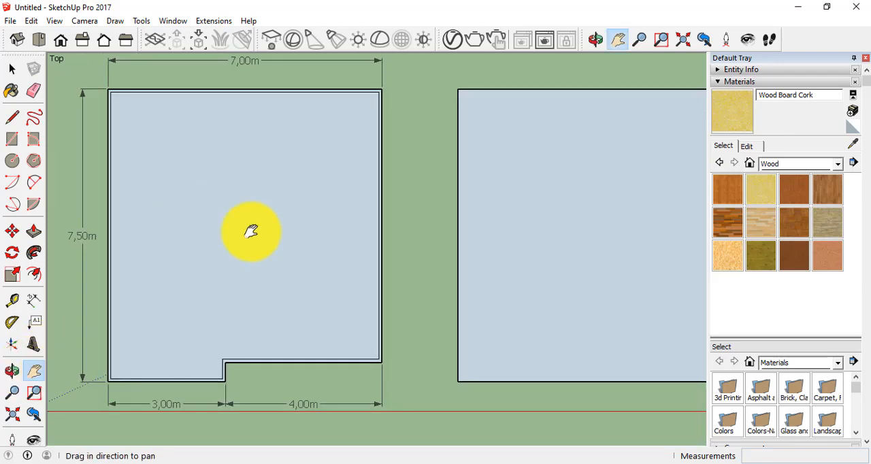
{"action": "left_click", "coordinate": [35, 297]}
{"action": "left_click", "coordinate": [381, 89]}
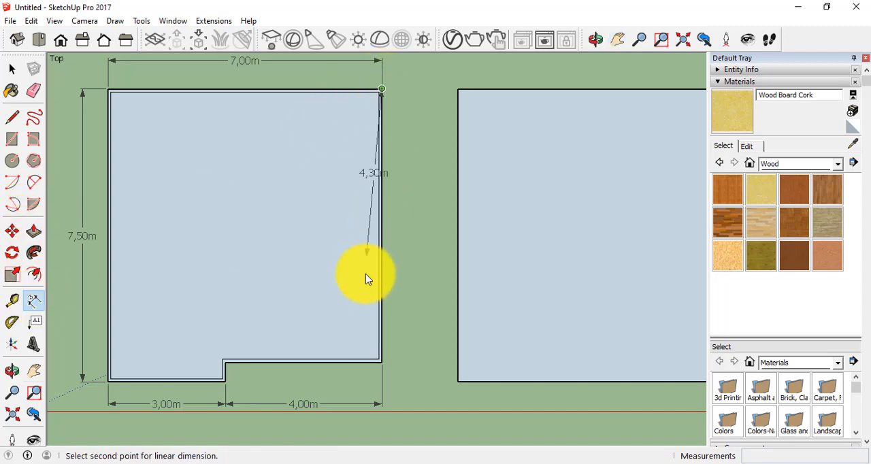
{"action": "left_click", "coordinate": [382, 362]}
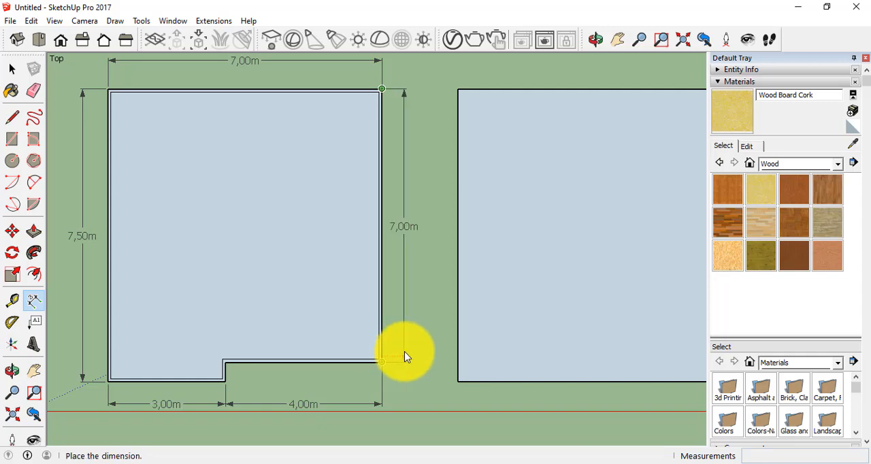
{"action": "left_click", "coordinate": [414, 355]}
Switch to the isometric view and examine the dimensioned notched shape from a higher, closer angle.
{"action": "scroll", "coordinate": [412, 351], "scroll_direction": "down", "scroll_amount": 1}
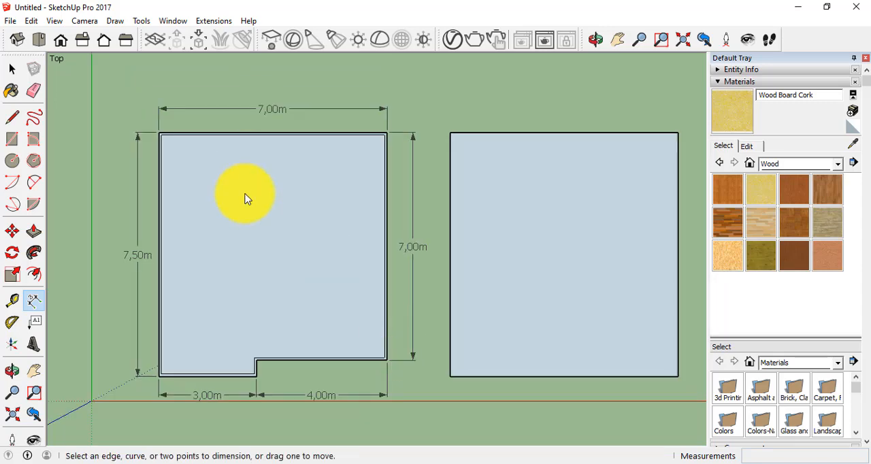
{"action": "left_click", "coordinate": [17, 48]}
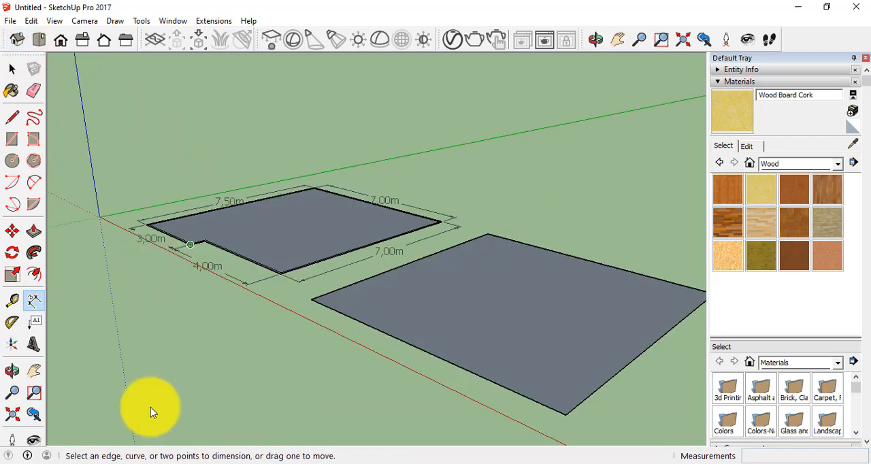
{"action": "scroll", "coordinate": [265, 303], "scroll_direction": "up", "scroll_amount": 4}
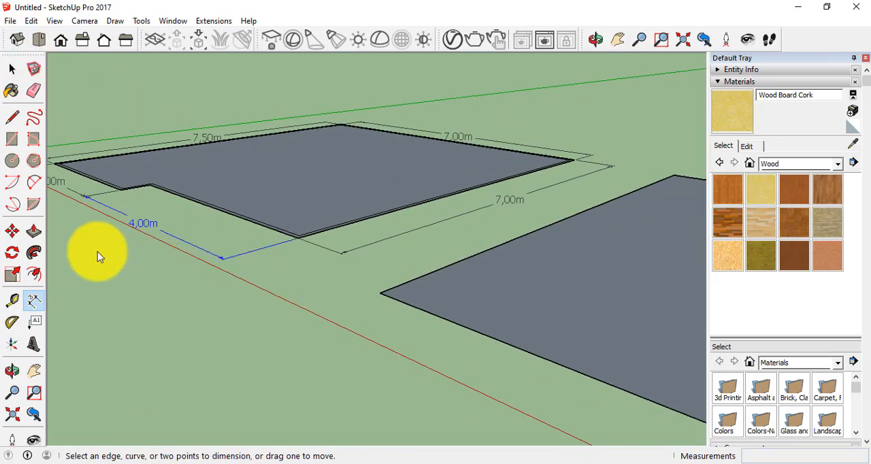
{"action": "left_click", "coordinate": [34, 371]}
{"action": "left_click_drag", "start_coordinate": [272, 266], "coordinate": [367, 320]}
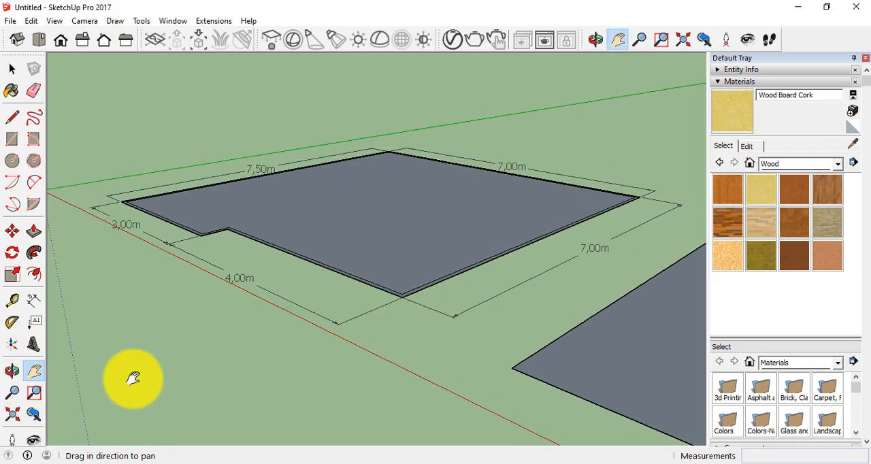
{"action": "left_click", "coordinate": [13, 371]}
{"action": "left_click_drag", "start_coordinate": [257, 220], "coordinate": [307, 300]}
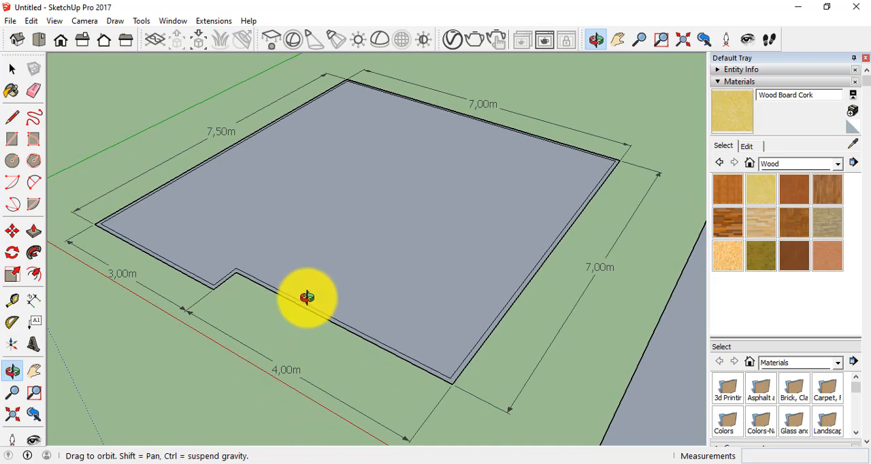
{"action": "scroll", "coordinate": [307, 298], "scroll_direction": "up", "scroll_amount": 2}
{"action": "scroll", "coordinate": [306, 298], "scroll_direction": "down", "scroll_amount": 1}
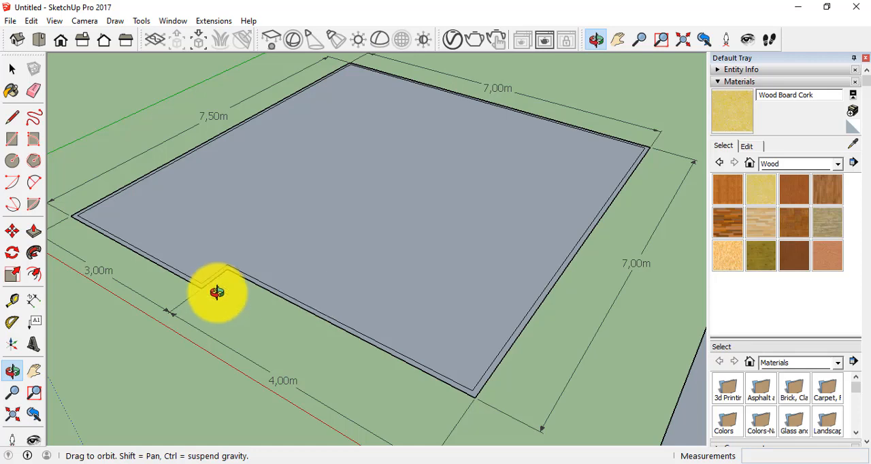
Push/Pull the narrow wall strip between the notched shape's outer and inner outlines up by 3.00 m.
{"action": "left_click", "coordinate": [16, 75]}
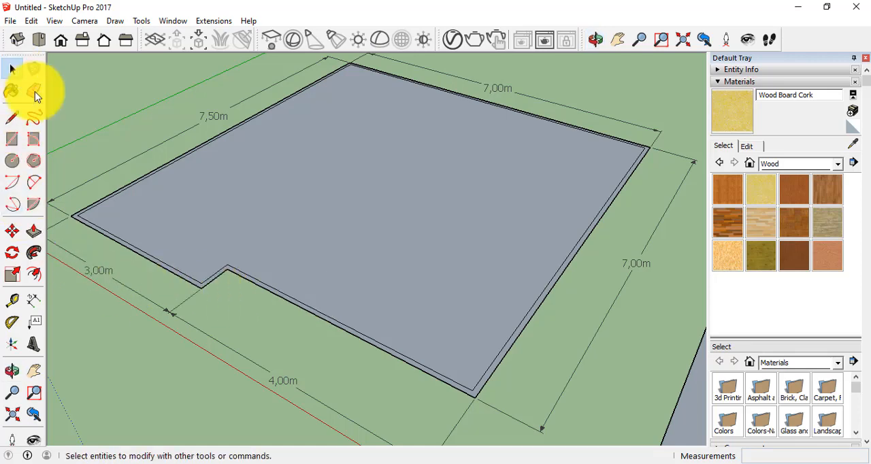
{"action": "scroll", "coordinate": [155, 265], "scroll_direction": "up", "scroll_amount": 5}
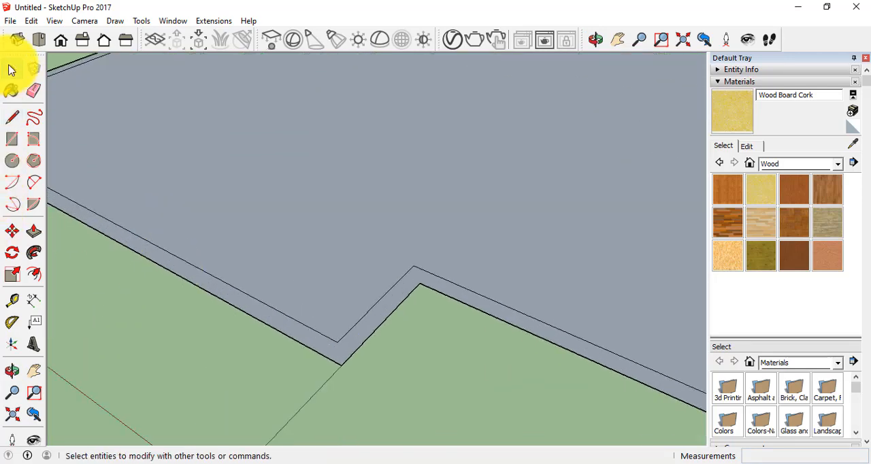
{"action": "left_click", "coordinate": [11, 70]}
{"action": "left_click", "coordinate": [189, 272]}
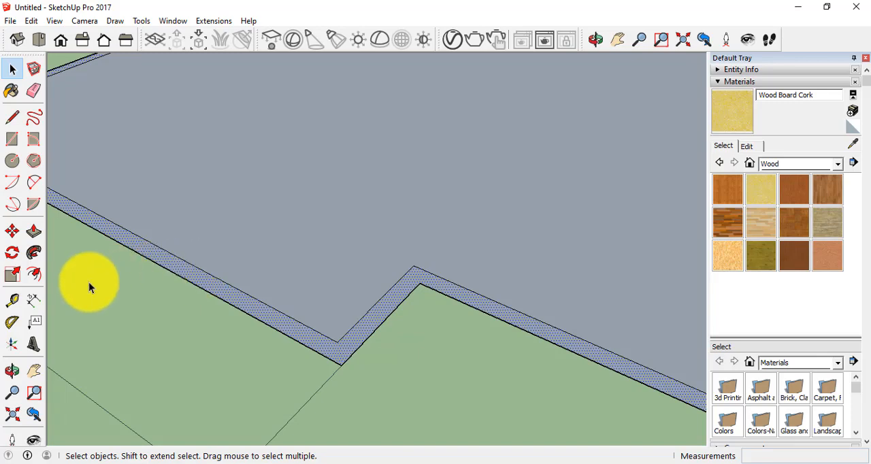
{"action": "key", "text": "p"}
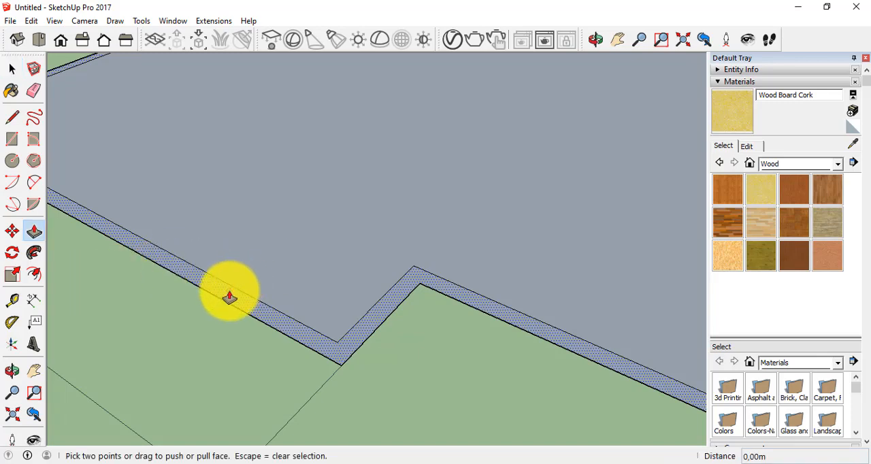
{"action": "left_click_drag", "start_coordinate": [229, 297], "coordinate": [228, 214]}
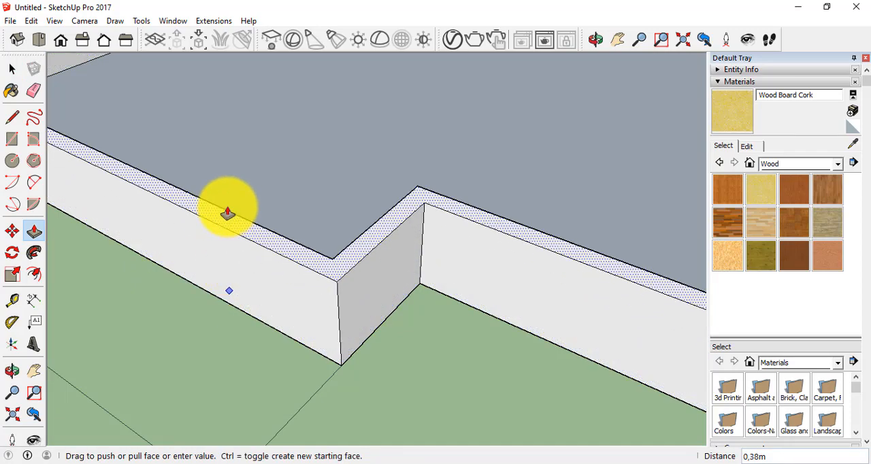
{"action": "key", "text": "Return"}
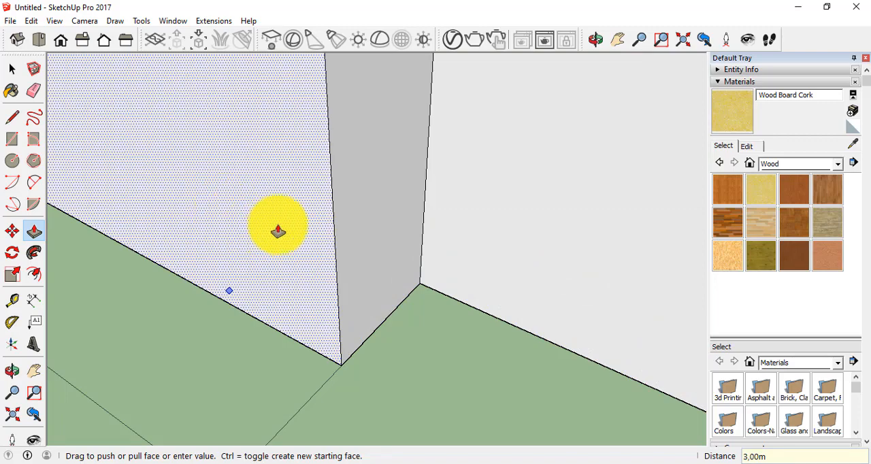
{"action": "scroll", "coordinate": [292, 219], "scroll_direction": "down", "scroll_amount": 8}
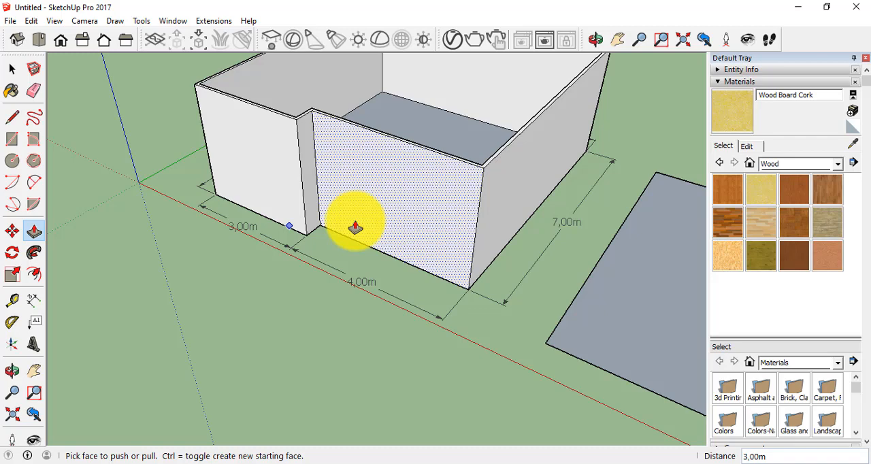
Undo the wall extrusion and return to the top view centred on the notched shape.
{"action": "key", "text": "ctrl+z"}
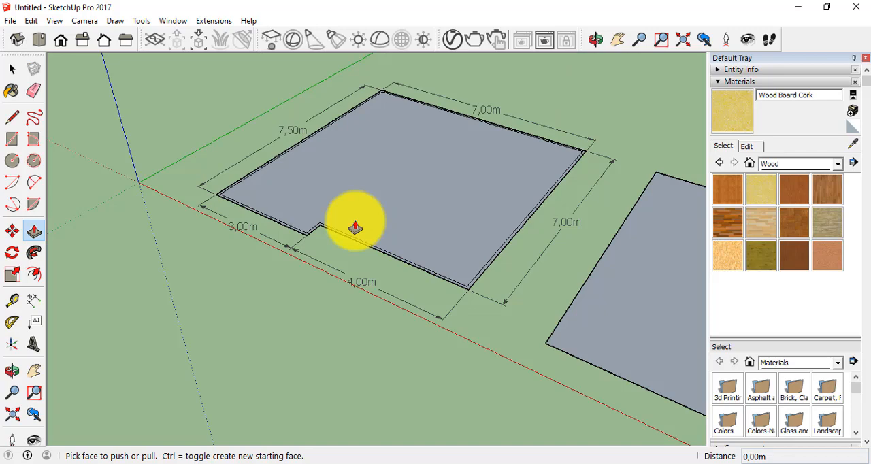
{"action": "left_click", "coordinate": [12, 370]}
{"action": "left_click_drag", "start_coordinate": [249, 281], "coordinate": [544, 186]}
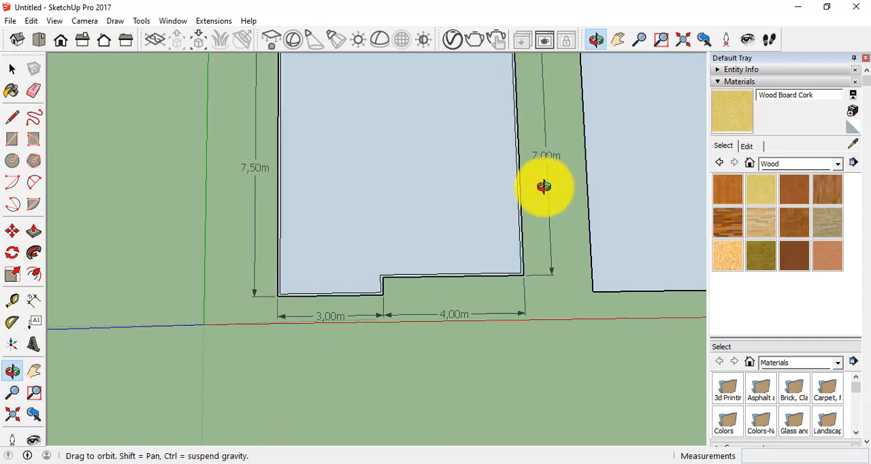
{"action": "left_click", "coordinate": [42, 39]}
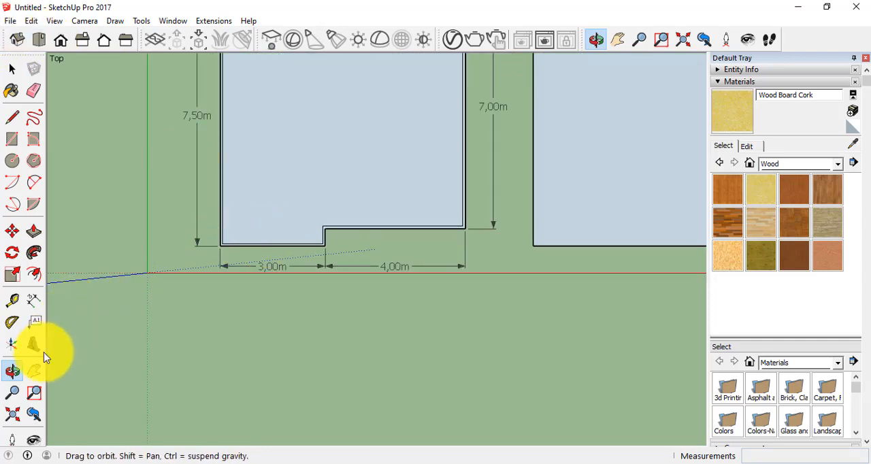
{"action": "left_click", "coordinate": [34, 371]}
{"action": "left_click_drag", "start_coordinate": [404, 121], "coordinate": [349, 247]}
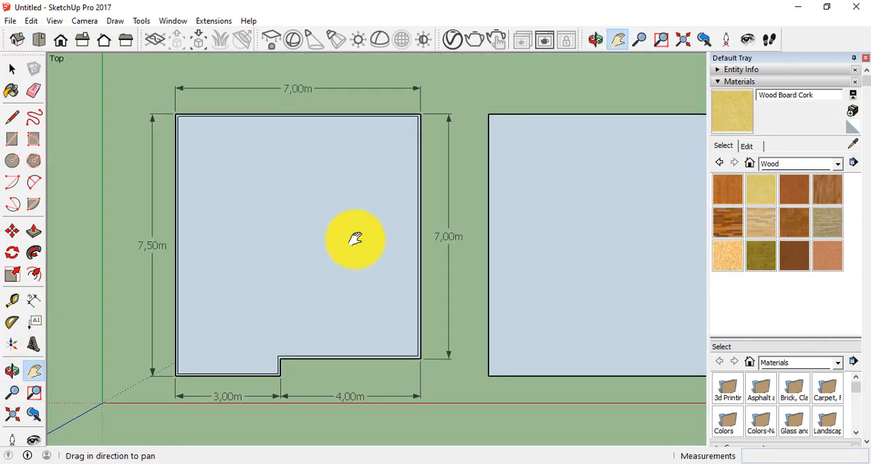
{"action": "scroll", "coordinate": [355, 238], "scroll_direction": "up", "scroll_amount": 2}
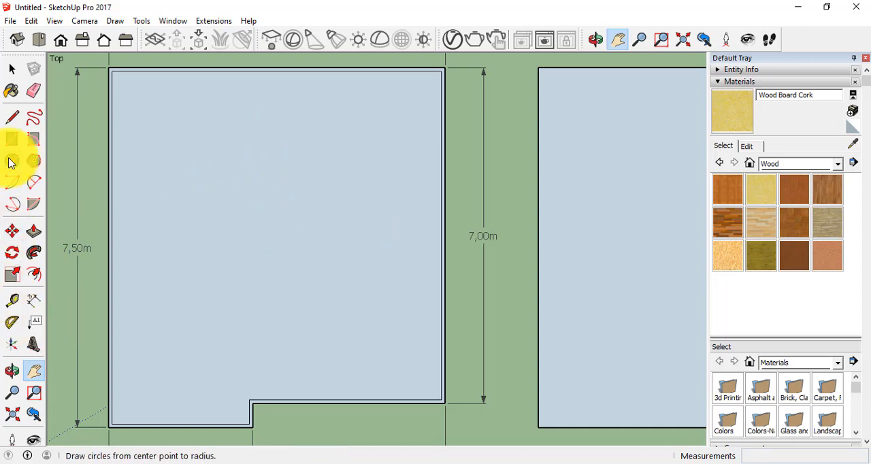
Draw a 3 m line up the notched shape's outer left edge, starting from its lower-left corner.
{"action": "left_click", "coordinate": [13, 118]}
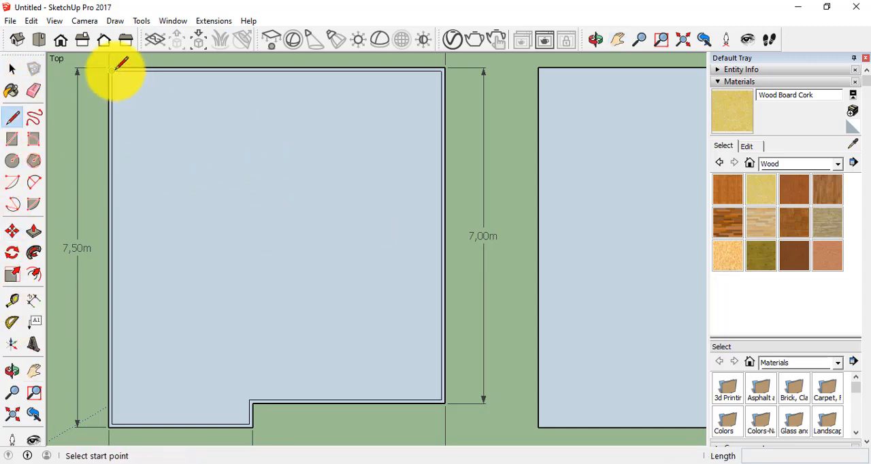
{"action": "left_click", "coordinate": [108, 427]}
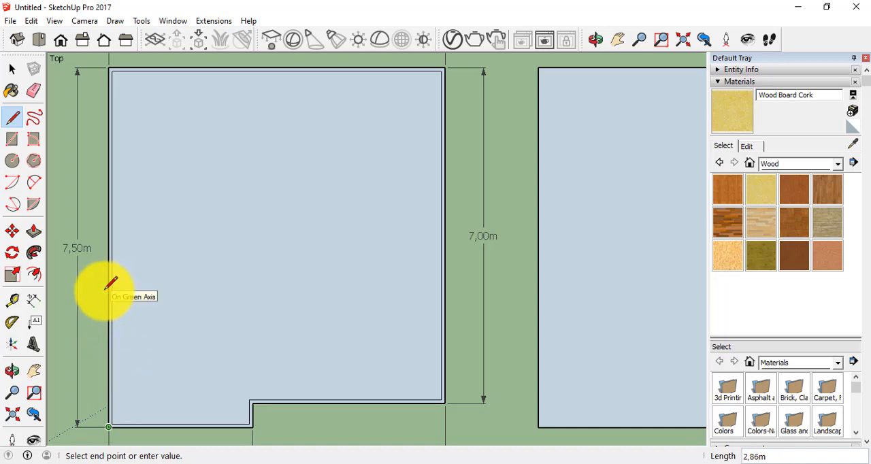
{"action": "type", "text": "3"}
{"action": "key", "text": "Return"}
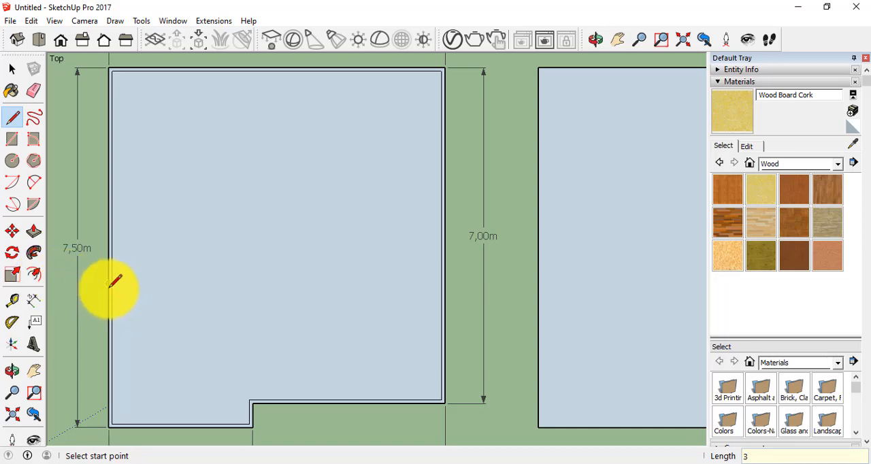
Draw a lower-left room outline from the 3 m point 3.00 m across along the red axis and 2.50 m down to the outer notch corner.
{"action": "left_click", "coordinate": [109, 283]}
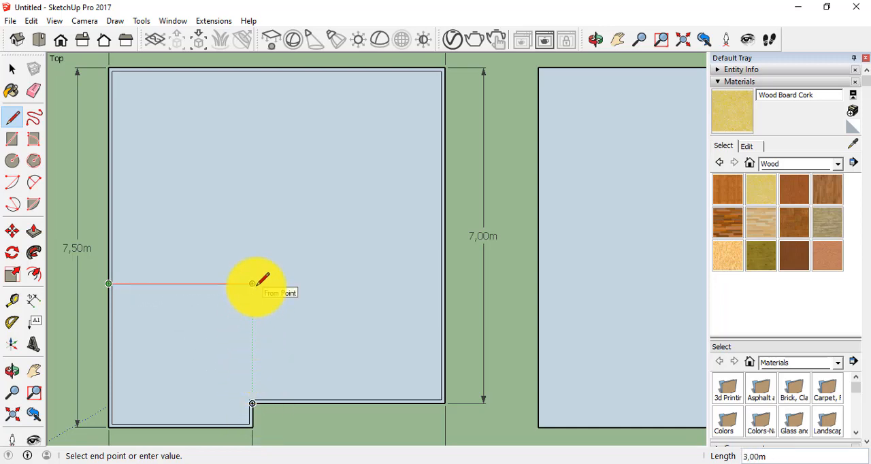
{"action": "left_click", "coordinate": [251, 283]}
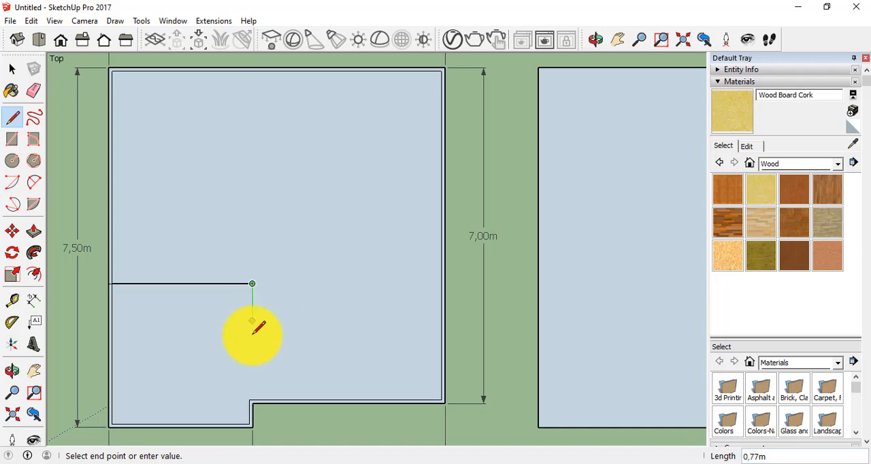
{"action": "left_click", "coordinate": [252, 403]}
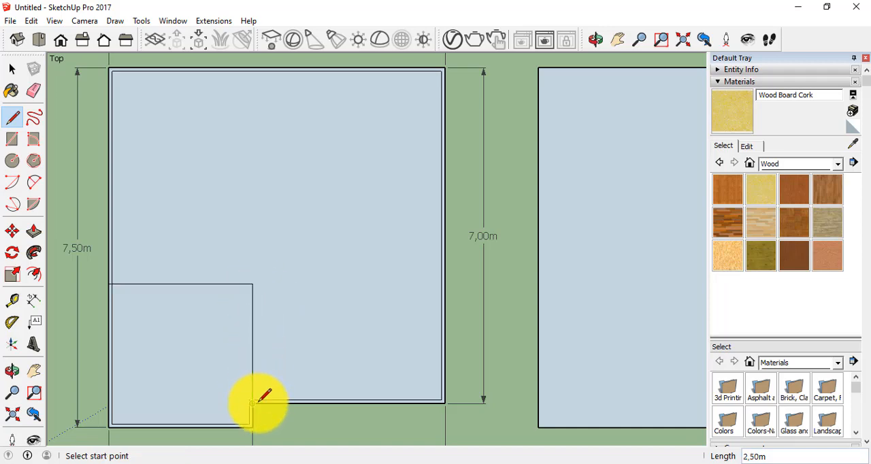
Draw the lower-left room's inner wall lines about 2.28 m up from the inner notch corner and horizontally across to the left wall.
{"action": "scroll", "coordinate": [252, 404], "scroll_direction": "up", "scroll_amount": 2}
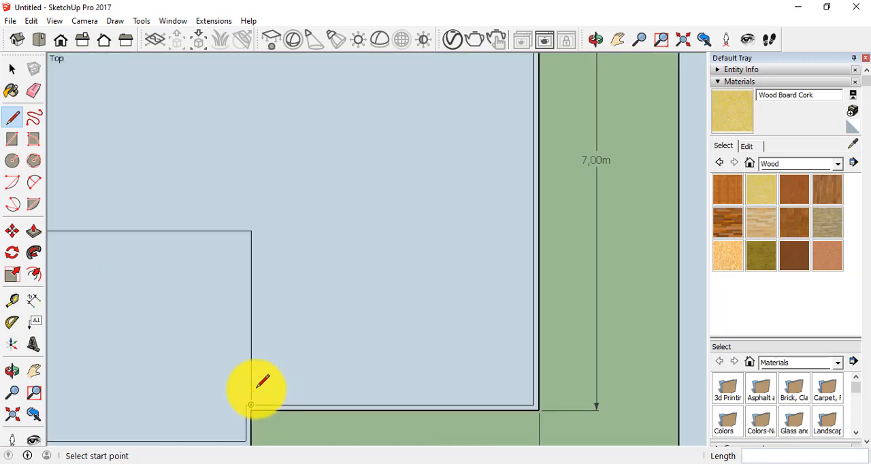
{"action": "scroll", "coordinate": [251, 405], "scroll_direction": "up", "scroll_amount": 1}
{"action": "left_click", "coordinate": [244, 408]}
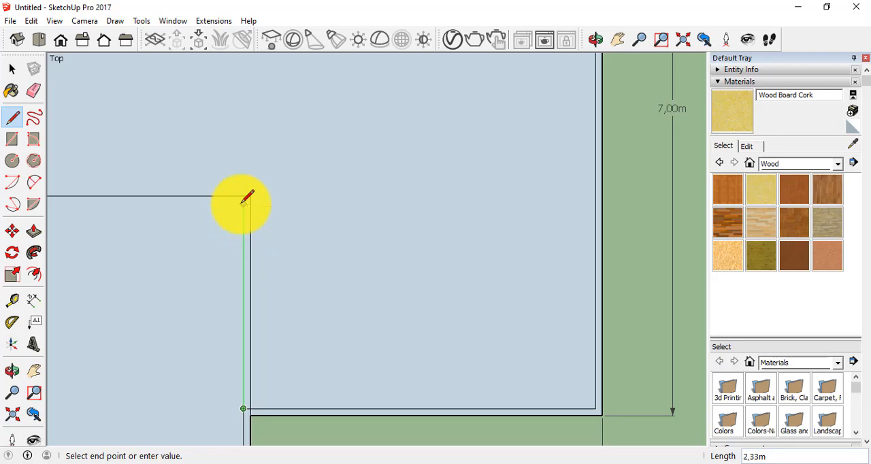
{"action": "scroll", "coordinate": [247, 197], "scroll_direction": "down", "scroll_amount": 3}
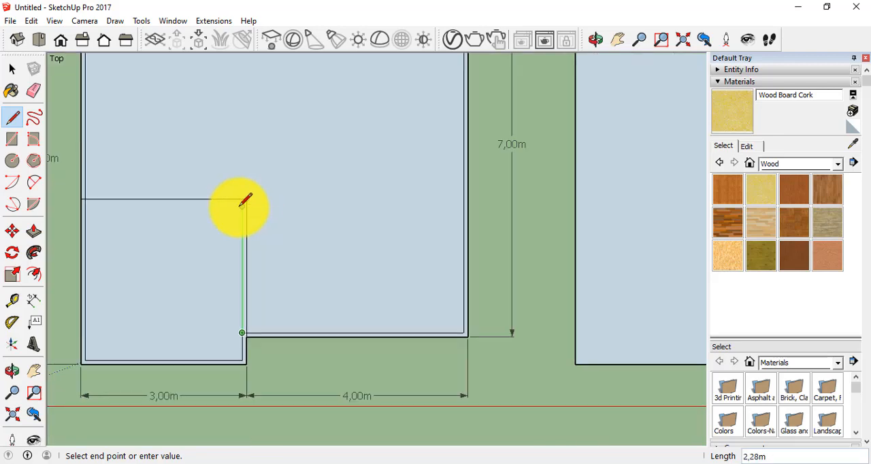
{"action": "left_click", "coordinate": [242, 208]}
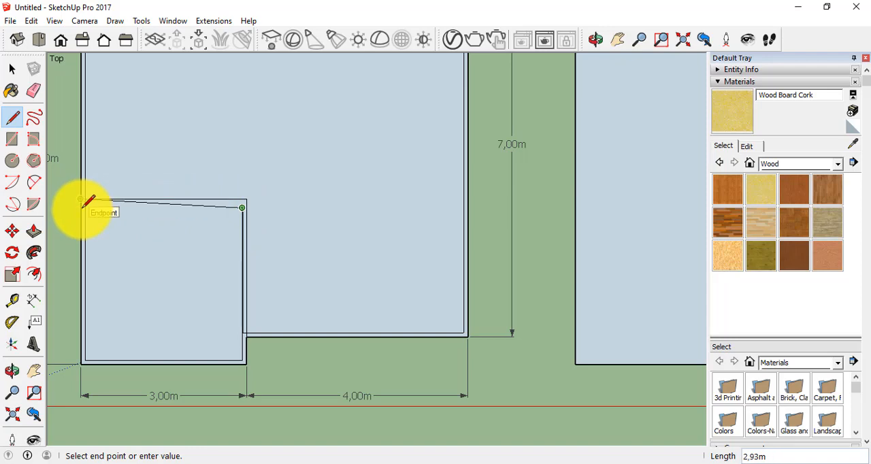
{"action": "left_click", "coordinate": [83, 207]}
Draw an upper-left room outline about 2.85 m by 2.85 m, plus a horizontal divider about 4.08 m long from the right wall to that room.
{"action": "scroll", "coordinate": [192, 228], "scroll_direction": "down", "scroll_amount": 2}
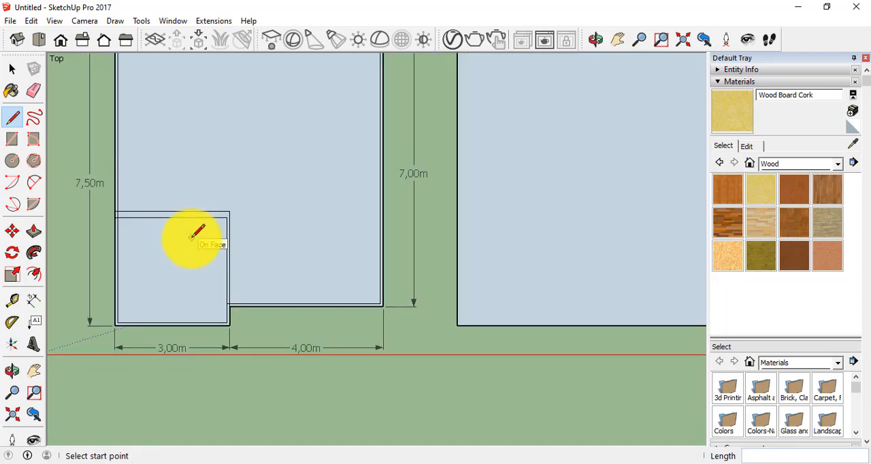
{"action": "scroll", "coordinate": [191, 238], "scroll_direction": "down", "scroll_amount": 1}
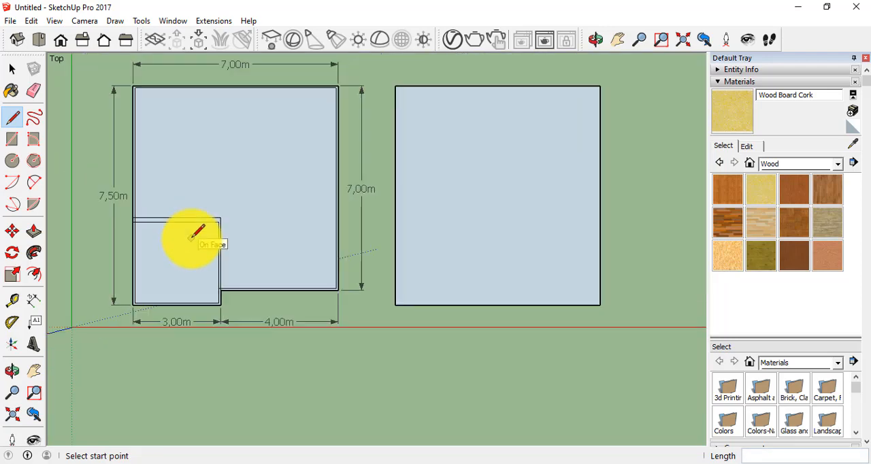
{"action": "left_click", "coordinate": [135, 170]}
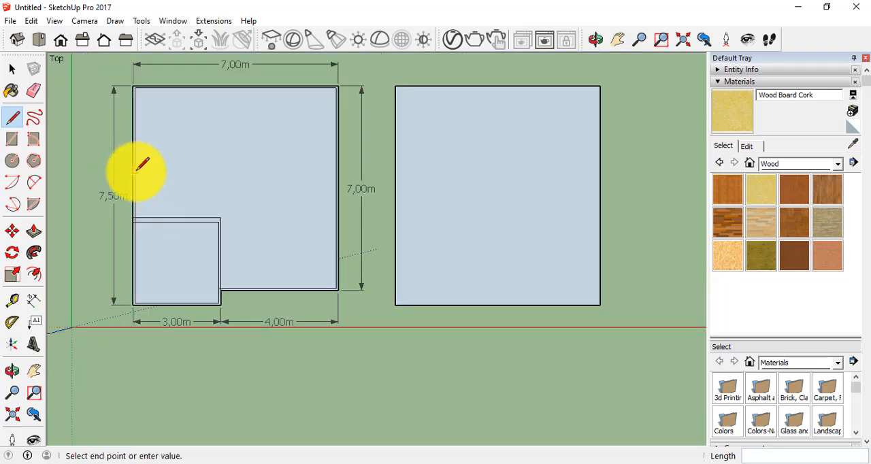
{"action": "left_click", "coordinate": [219, 171]}
{"action": "left_click", "coordinate": [218, 88]}
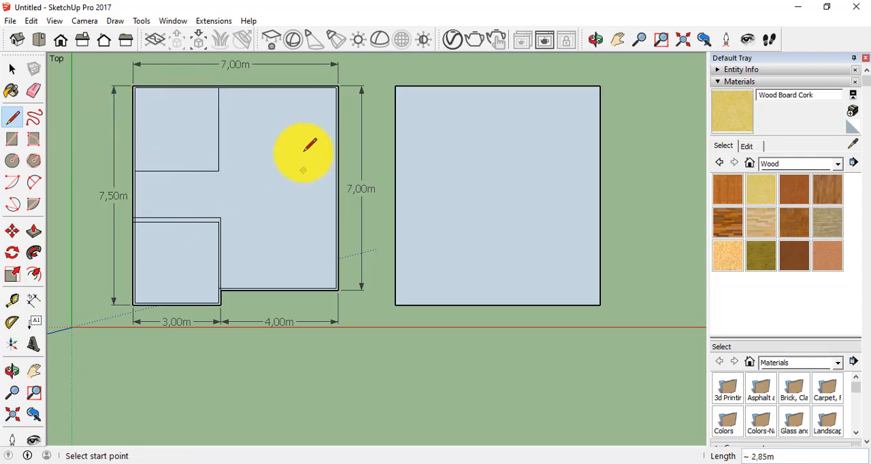
{"action": "left_click", "coordinate": [338, 142]}
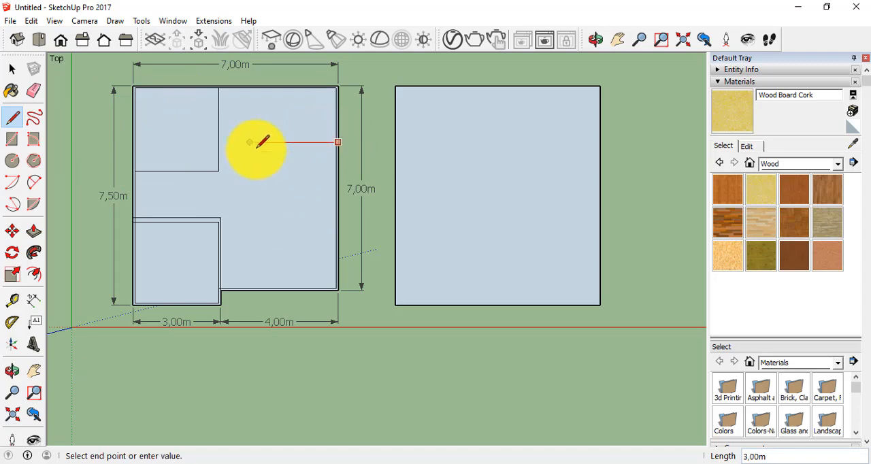
{"action": "left_click", "coordinate": [221, 142]}
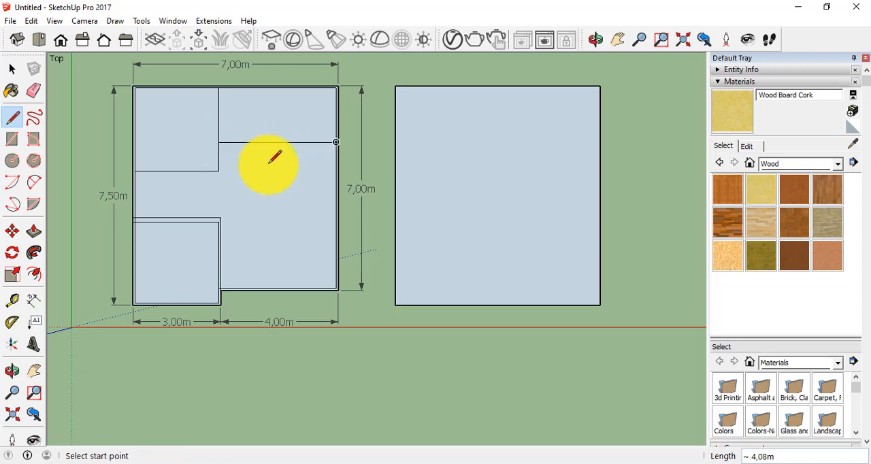